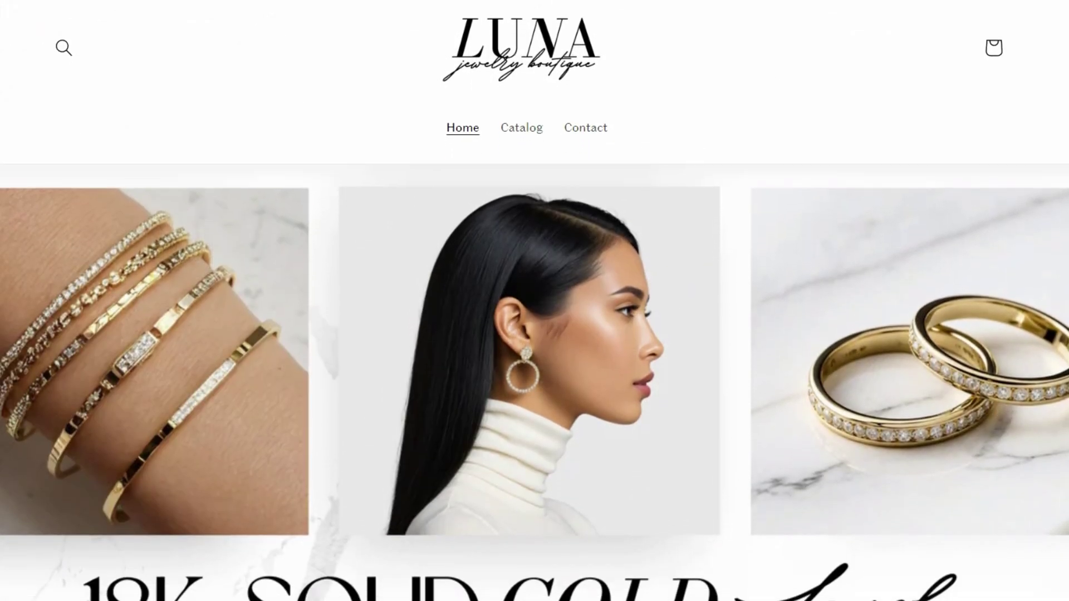
Scroll the storefront from the email signup to Bestsellers, then switch to the admin Themes page.
{"action": "scroll", "coordinate": [535, 301], "scroll_direction": "down", "scroll_amount": 8}
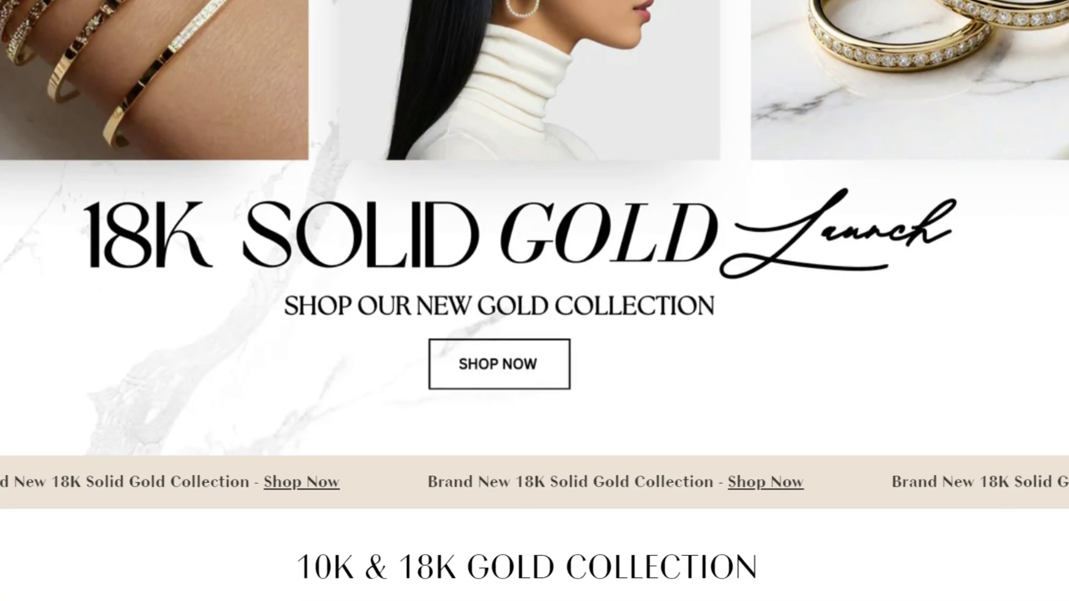
{"action": "scroll", "coordinate": [534, 301], "scroll_direction": "down", "scroll_amount": 5}
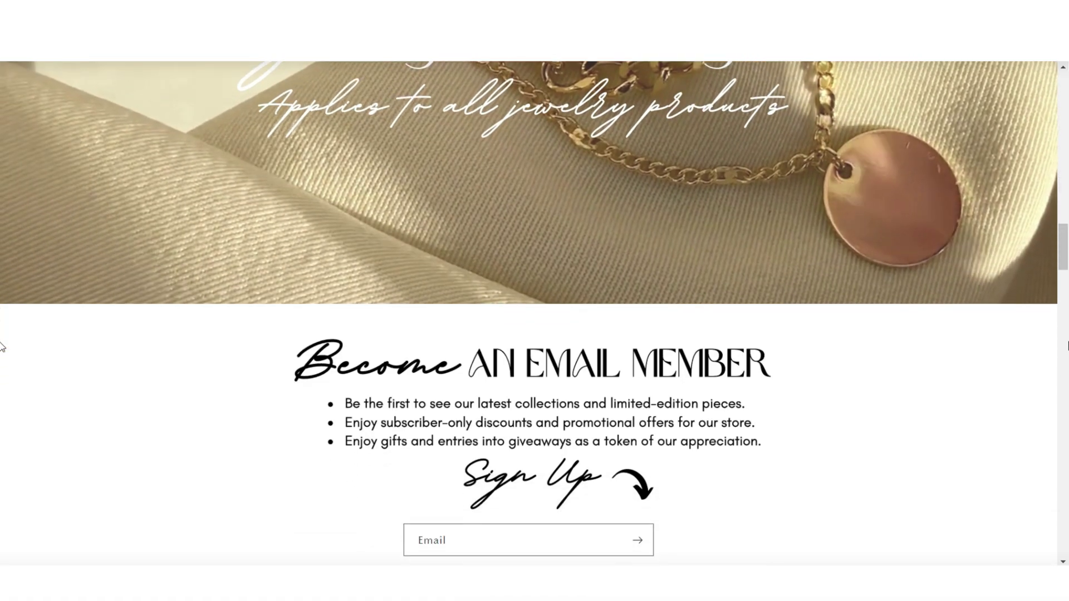
{"action": "scroll", "coordinate": [1, 347], "scroll_direction": "down", "scroll_amount": 7}
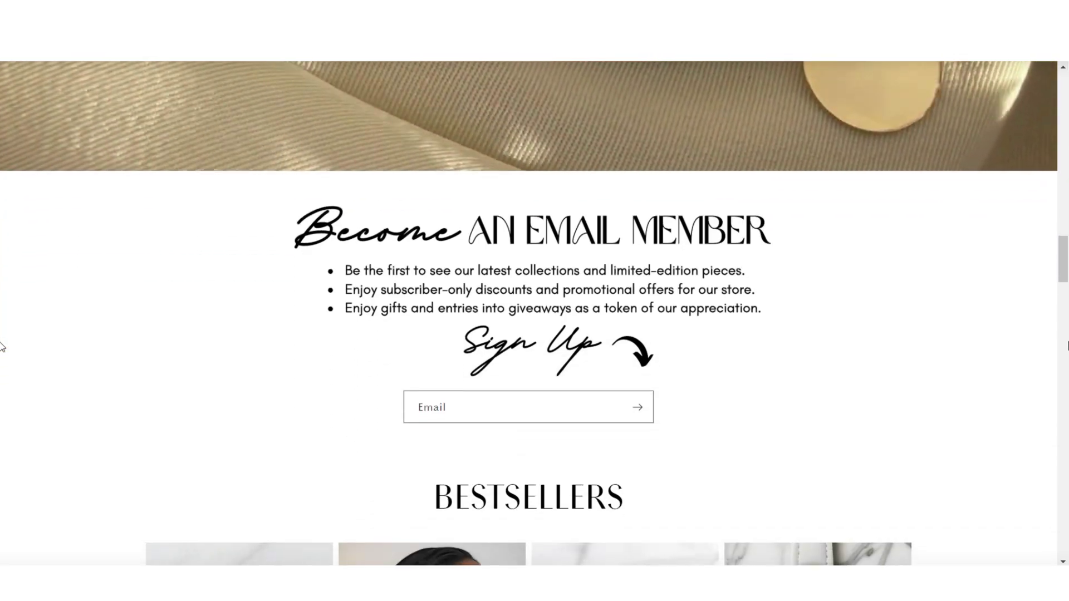
{"action": "left_click_drag", "start_coordinate": [1063, 303], "coordinate": [72, 321]}
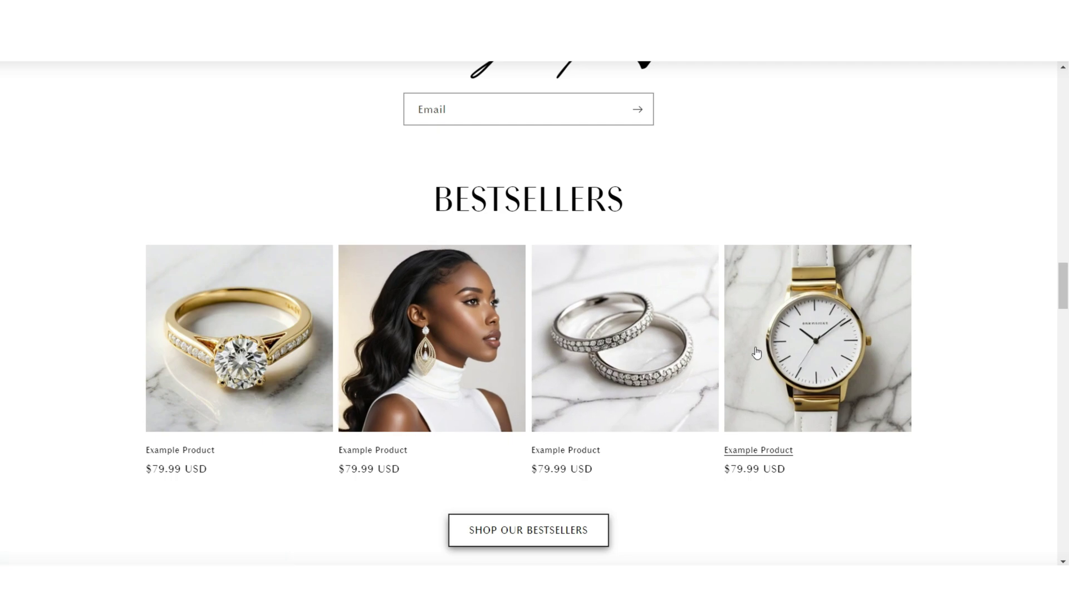
{"action": "key", "text": "ctrl+w"}
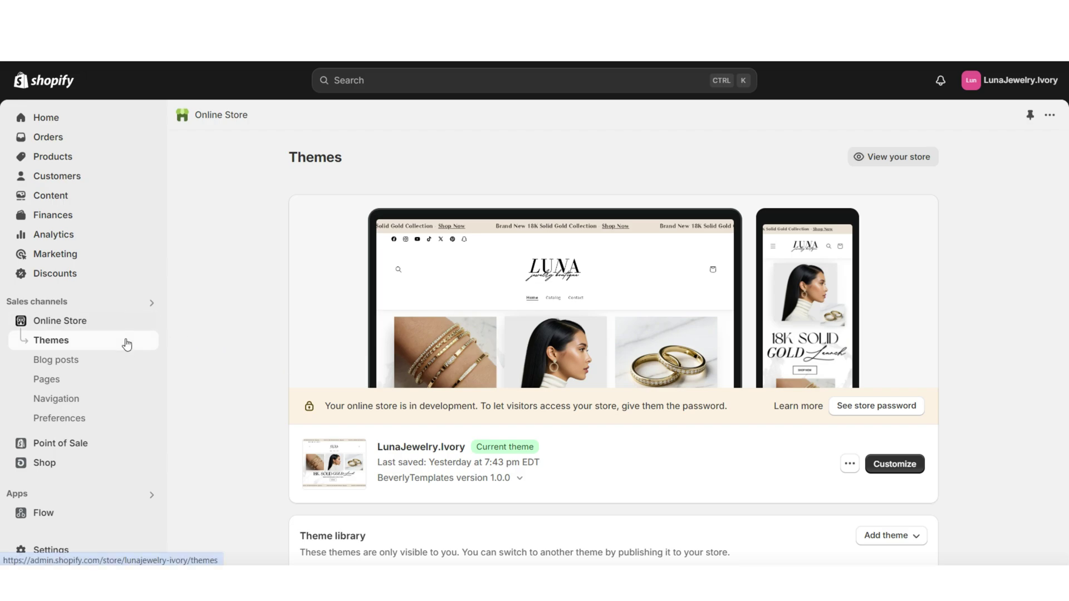
Open LunaJewelry.Ivory's home page in the theme editor and show the addable sections list.
{"action": "left_click", "coordinate": [894, 463]}
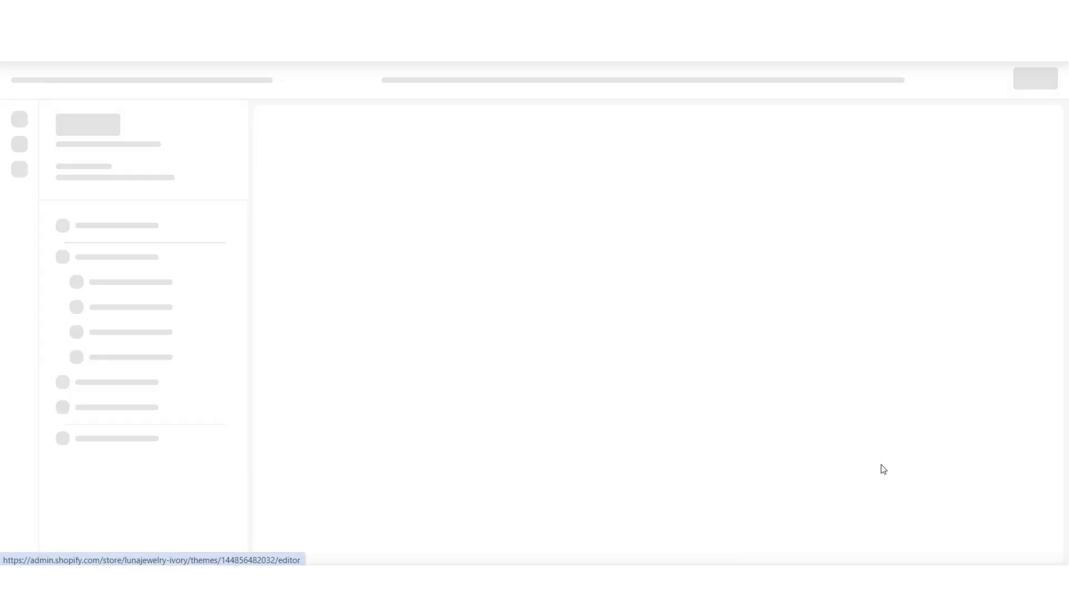
{"action": "scroll", "coordinate": [1057, 127], "scroll_direction": "down", "scroll_amount": 8}
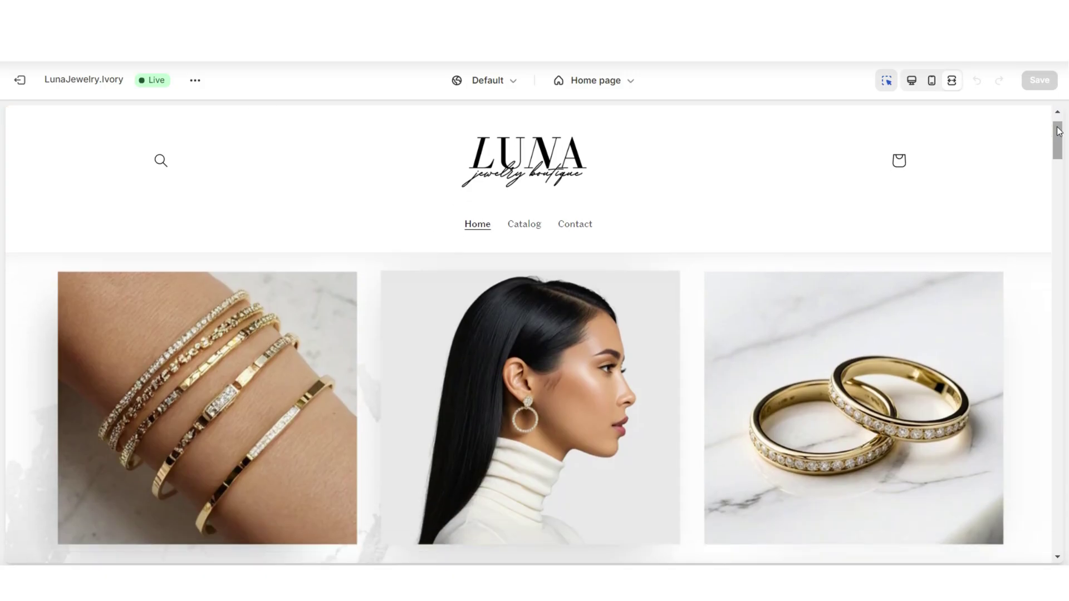
{"action": "scroll", "coordinate": [1058, 131], "scroll_direction": "down", "scroll_amount": 20}
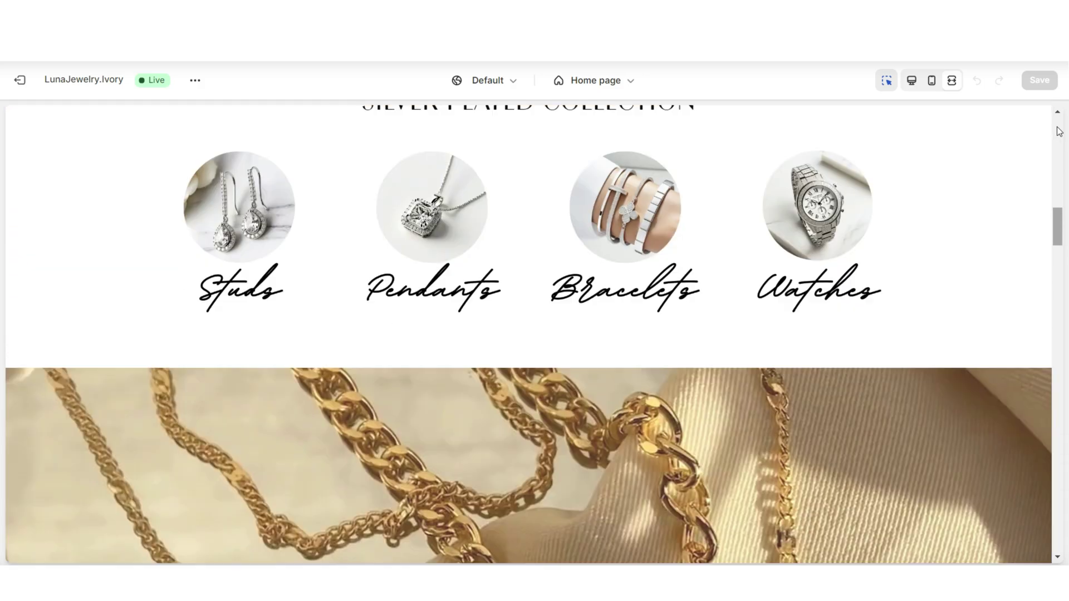
{"action": "scroll", "coordinate": [1058, 131], "scroll_direction": "down", "scroll_amount": 10}
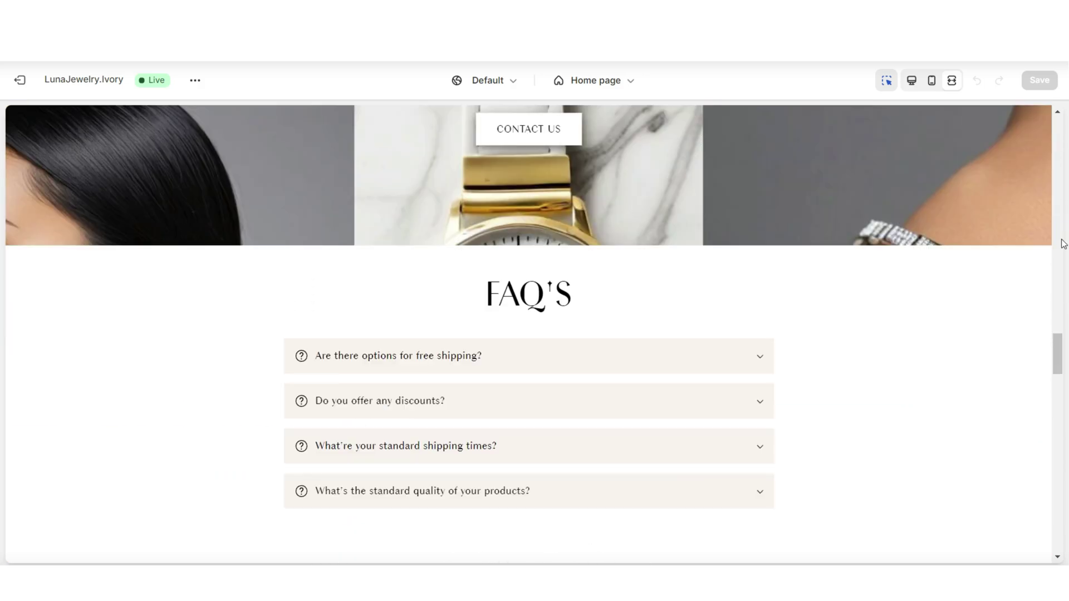
{"action": "scroll", "coordinate": [1063, 243], "scroll_direction": "up", "scroll_amount": 8}
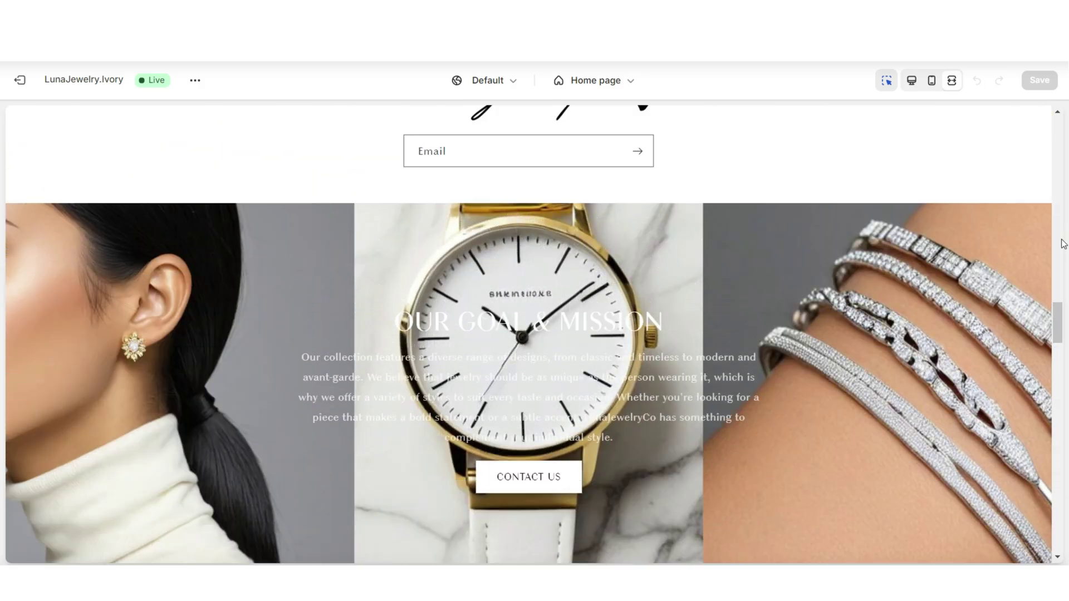
{"action": "key", "text": "ctrl+shift+f"}
{"action": "left_click", "coordinate": [660, 303]}
{"action": "scroll", "coordinate": [393, 479], "scroll_direction": "up", "scroll_amount": 4}
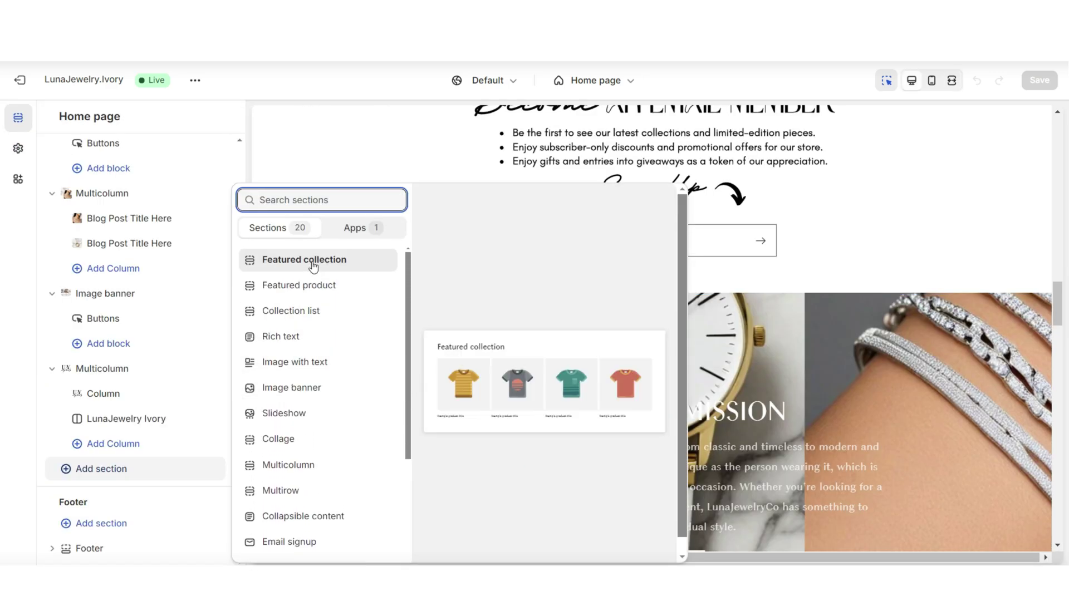
Add a Featured collection section with a Large heading and a Heading 3 description.
{"action": "left_click", "coordinate": [314, 261]}
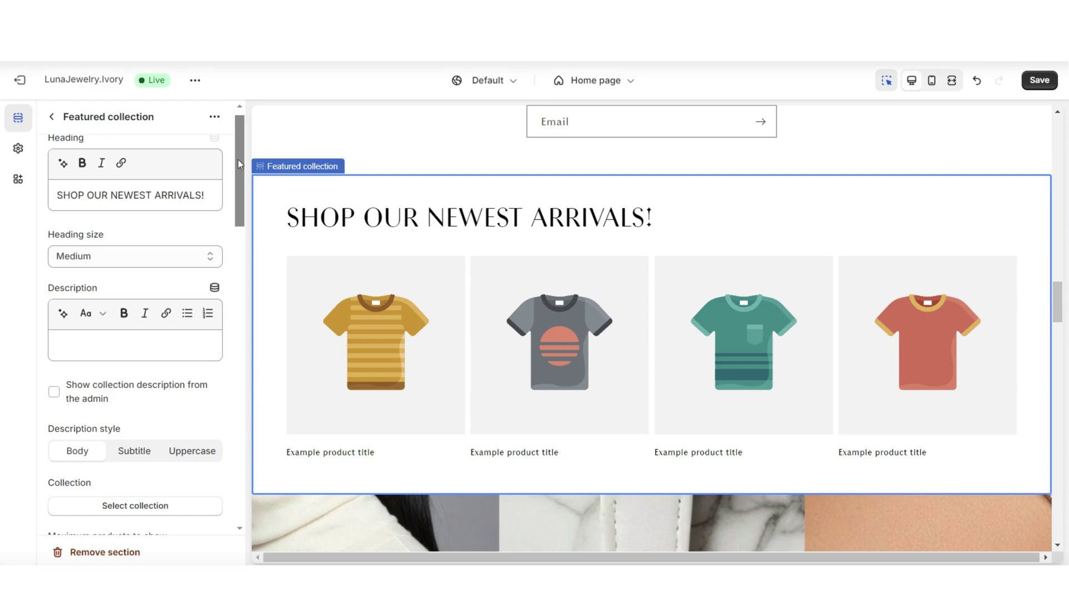
{"action": "scroll", "coordinate": [238, 152], "scroll_direction": "up", "scroll_amount": 1}
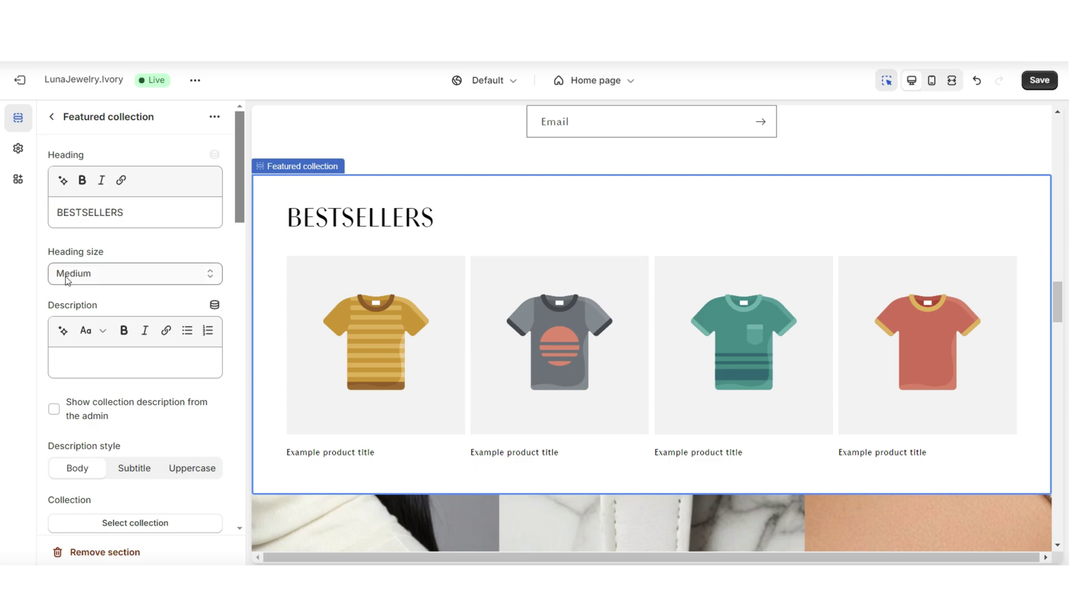
{"action": "left_click", "coordinate": [67, 280]}
{"action": "left_click", "coordinate": [89, 312]}
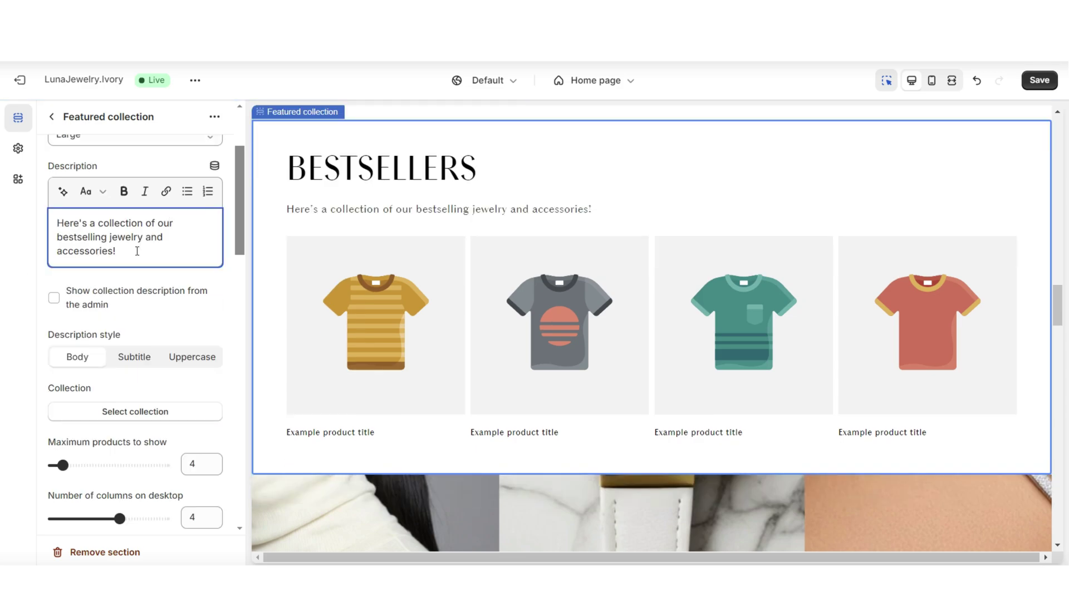
{"action": "left_click", "coordinate": [89, 191]}
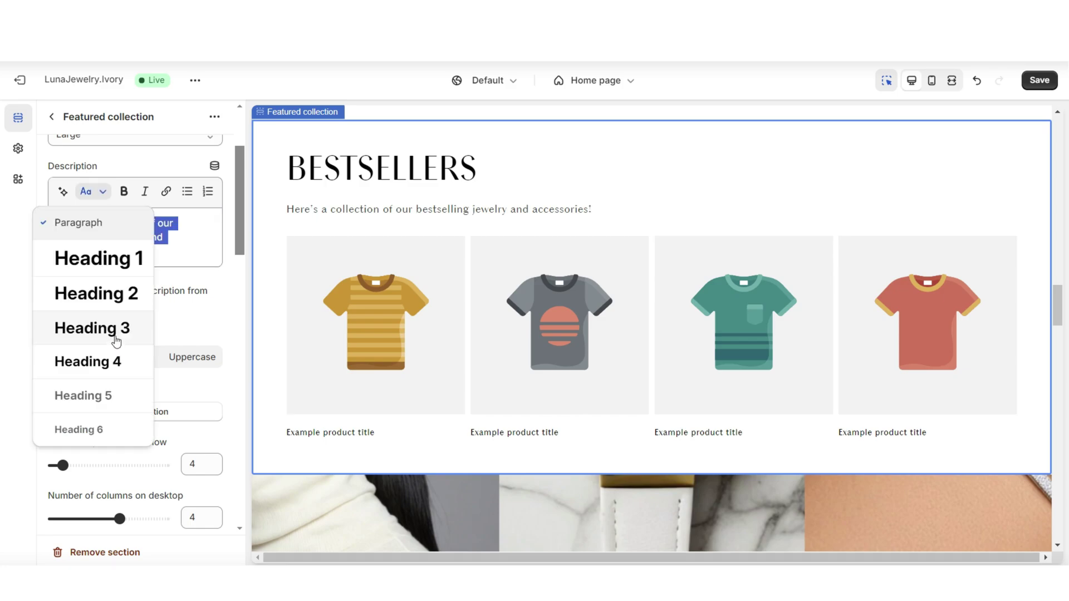
{"action": "left_click", "coordinate": [115, 341]}
Set the Featured collection to show four product columns on desktop.
{"action": "scroll", "coordinate": [108, 344], "scroll_direction": "down", "scroll_amount": 4}
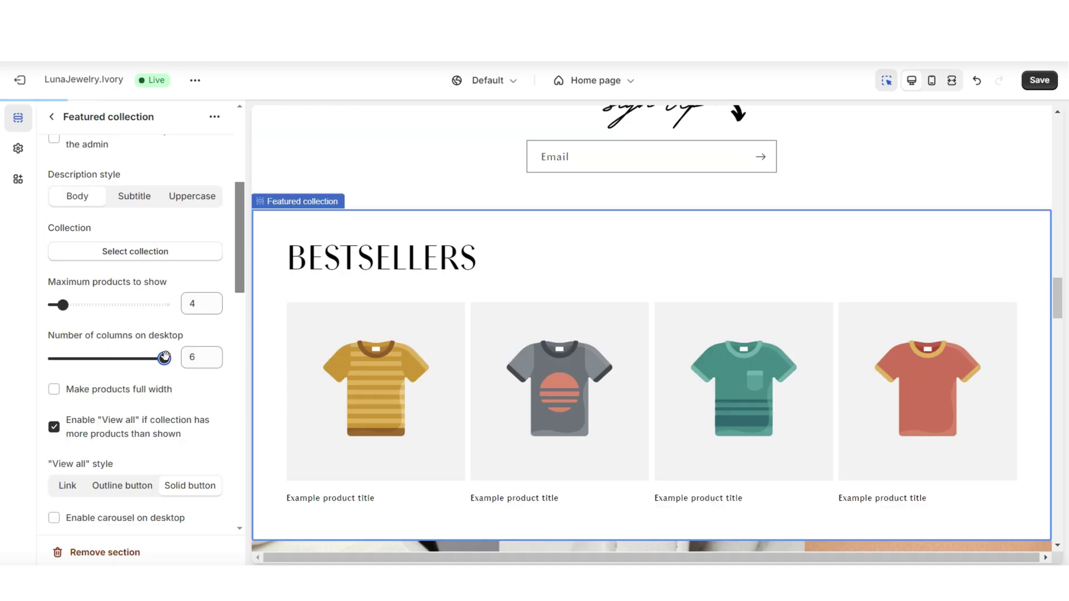
{"action": "key", "text": "Left"}
{"action": "key", "text": "Left"}
{"action": "scroll", "coordinate": [120, 294], "scroll_direction": "down", "scroll_amount": 3}
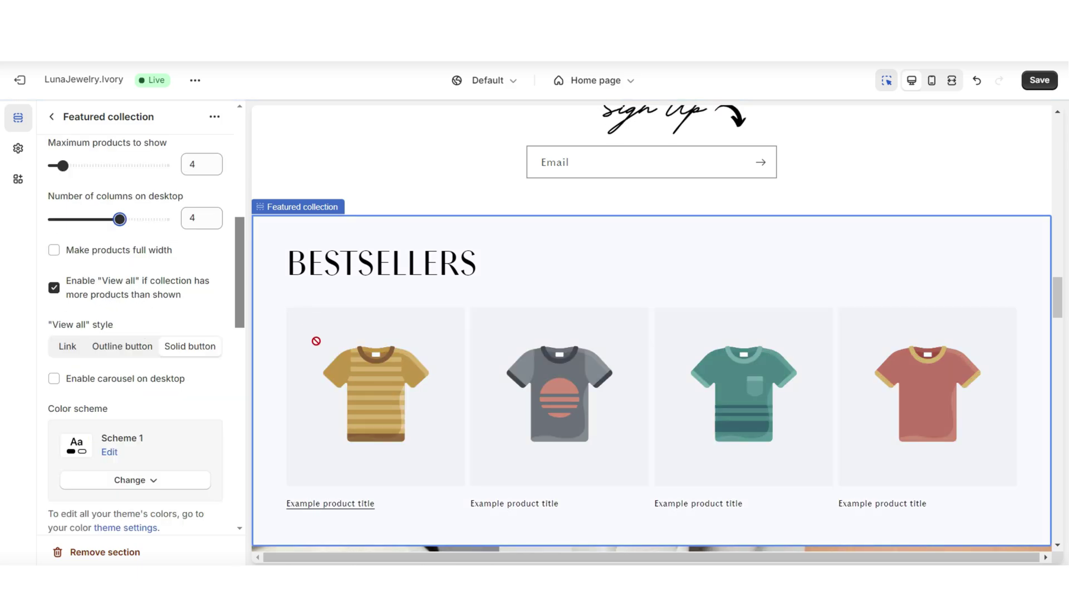
{"action": "scroll", "coordinate": [129, 209], "scroll_direction": "down", "scroll_amount": 3}
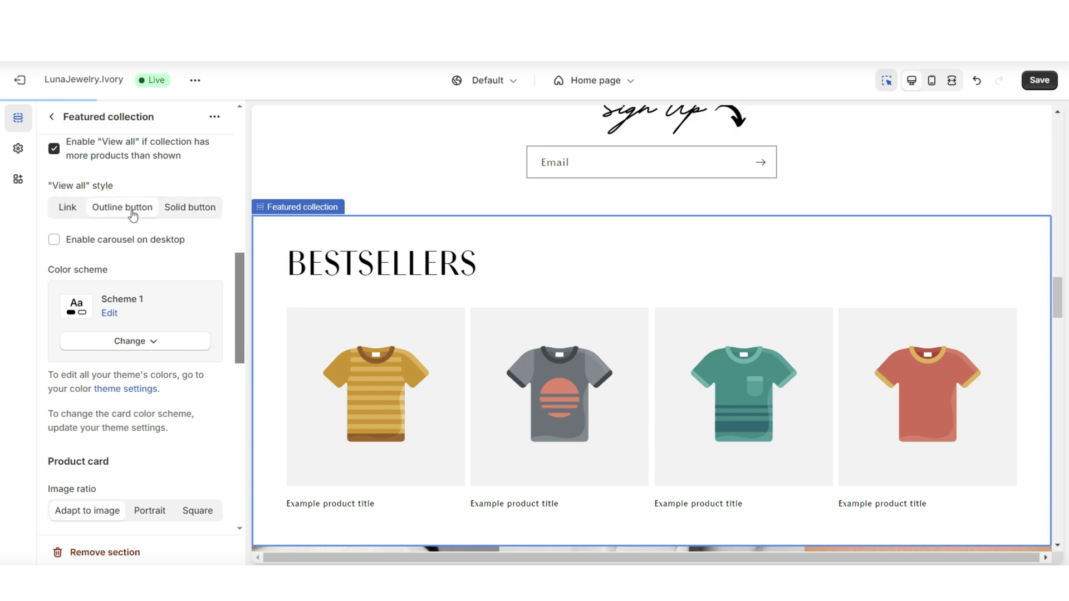
{"action": "scroll", "coordinate": [52, 285], "scroll_direction": "down", "scroll_amount": 7}
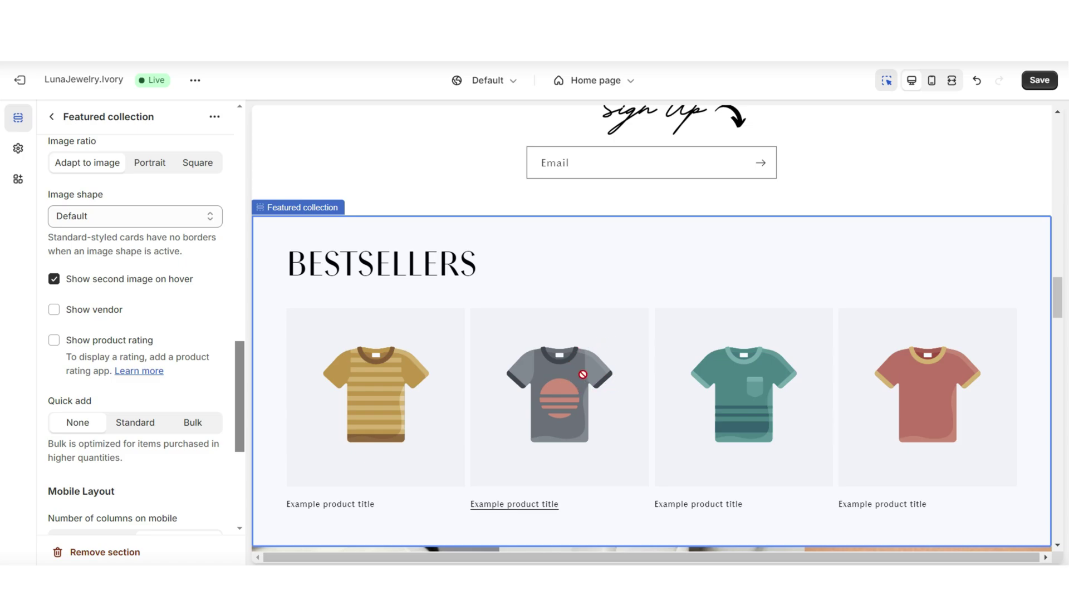
{"action": "scroll", "coordinate": [228, 166], "scroll_direction": "up", "scroll_amount": 6}
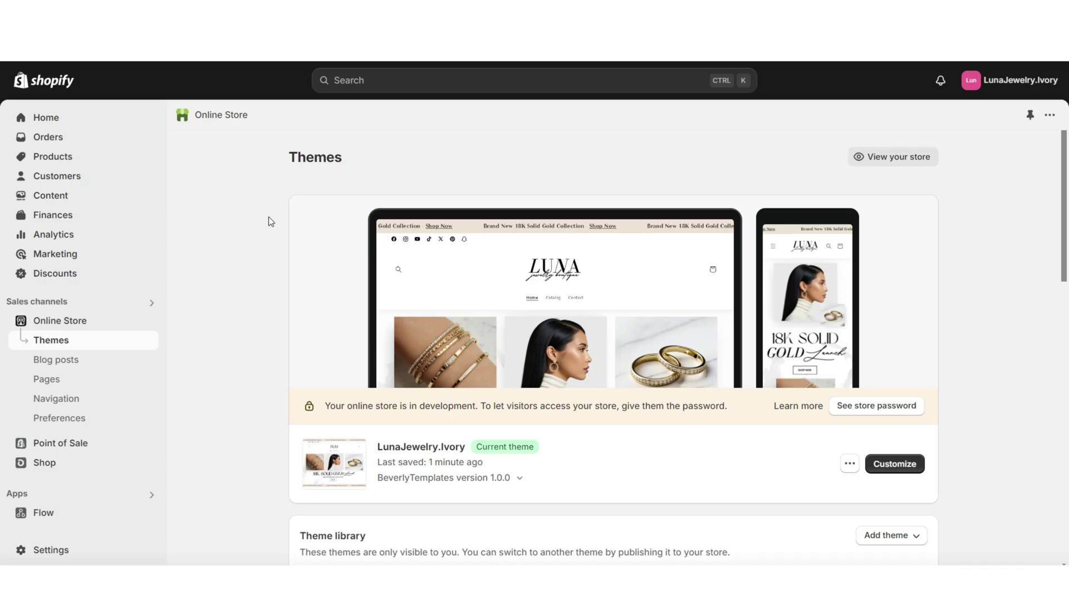
Create and save a new collection titled BESTSELLERS.
{"action": "left_click", "coordinate": [110, 162]}
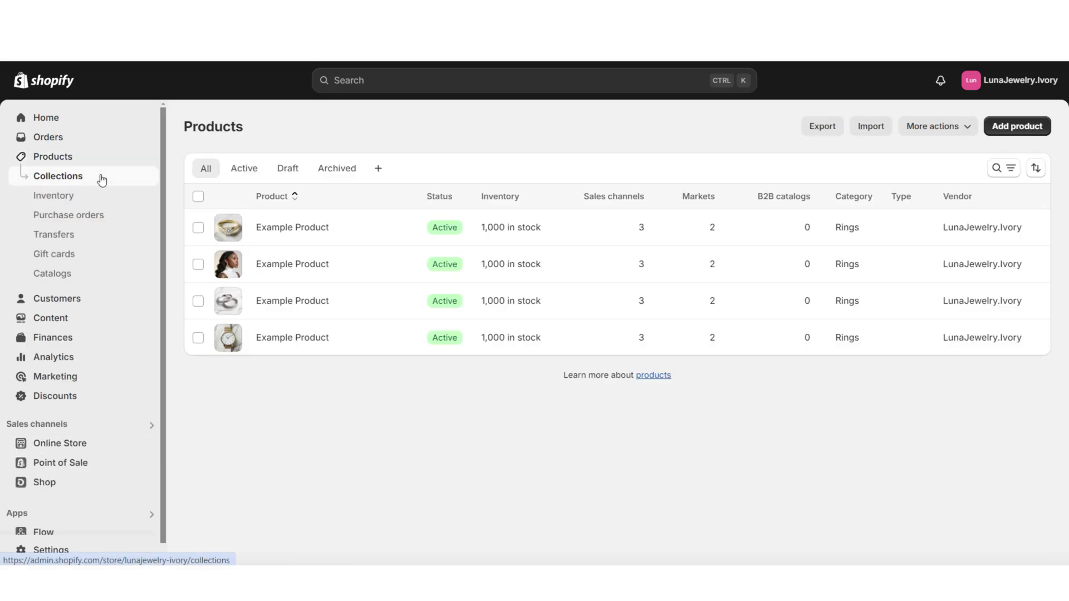
{"action": "left_click", "coordinate": [101, 178]}
{"action": "left_click", "coordinate": [1025, 132]}
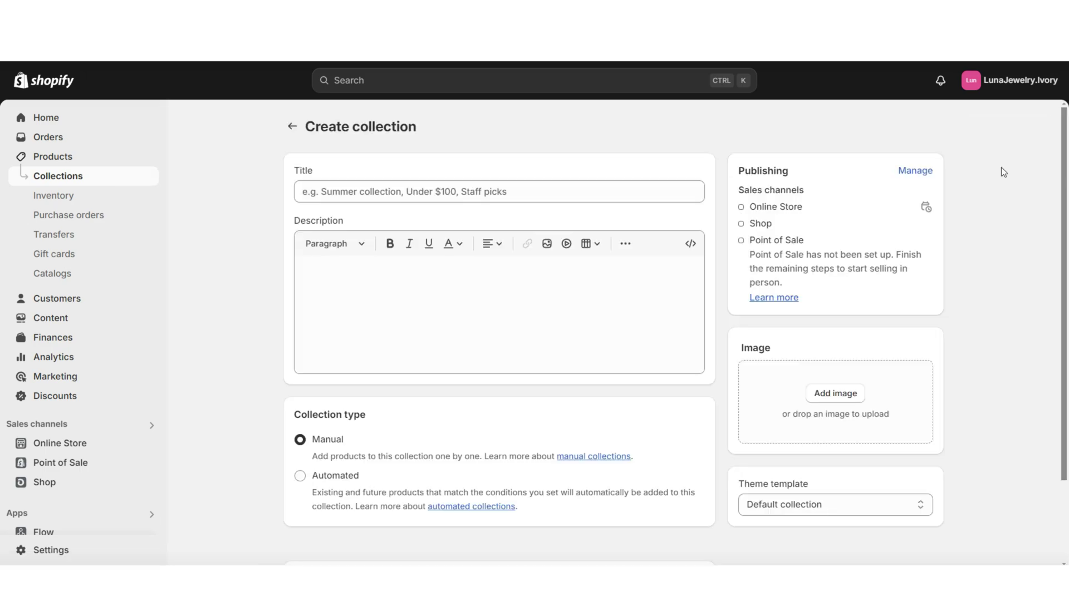
{"action": "type", "text": "BESTSELLERS"}
{"action": "left_click", "coordinate": [322, 223]}
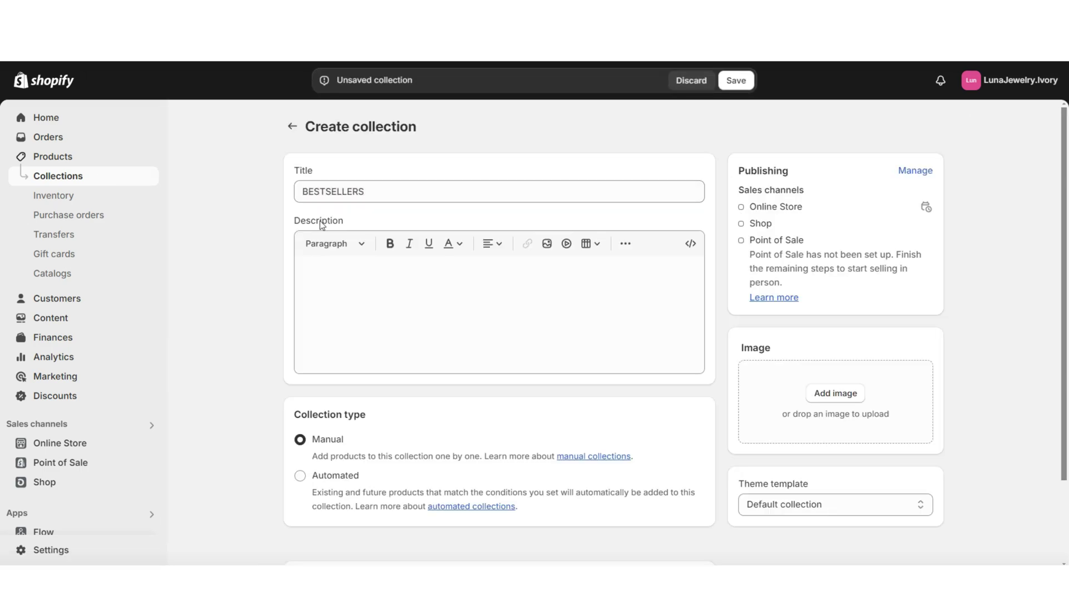
{"action": "left_click", "coordinate": [735, 80]}
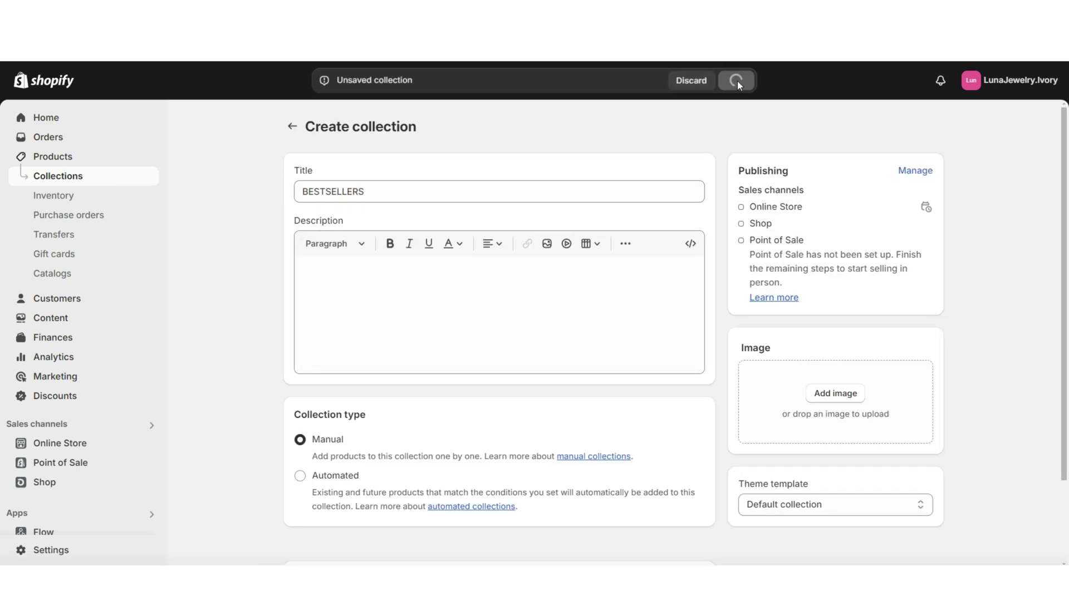
Add the watch, silver rings, earring model and gold ring products to BESTSELLERS.
{"action": "scroll", "coordinate": [548, 373], "scroll_direction": "down", "scroll_amount": 1}
{"action": "left_click", "coordinate": [523, 386]}
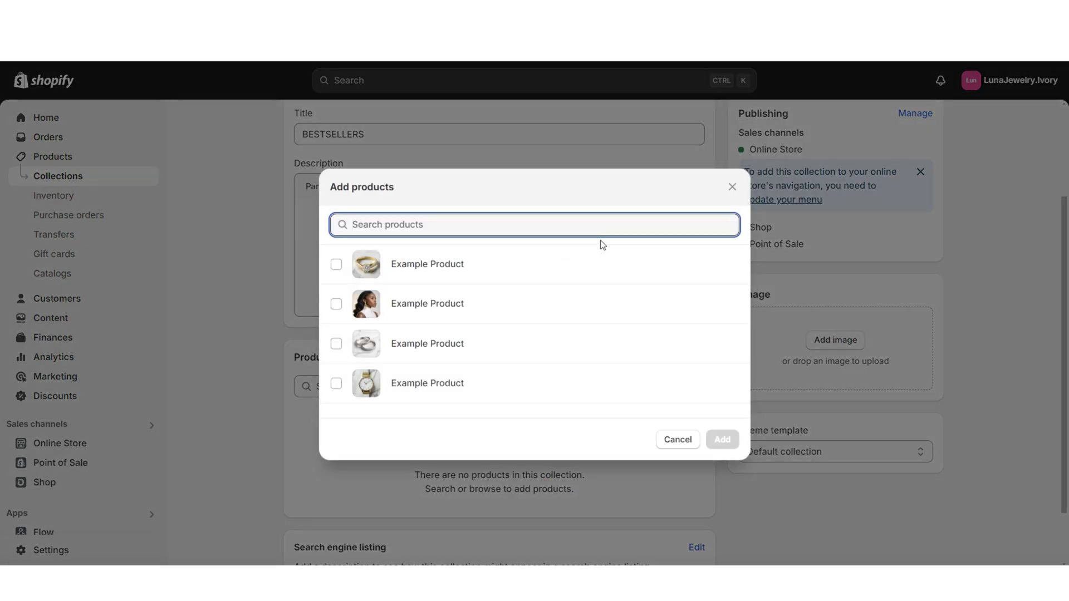
{"action": "left_click", "coordinate": [336, 383]}
{"action": "left_click", "coordinate": [336, 343]}
{"action": "left_click", "coordinate": [335, 304]}
{"action": "left_click", "coordinate": [336, 264]}
{"action": "left_click", "coordinate": [721, 439]}
Sort the collection Manually and drag the gold and silver ring products to the top.
{"action": "scroll", "coordinate": [1042, 322], "scroll_direction": "down", "scroll_amount": 3}
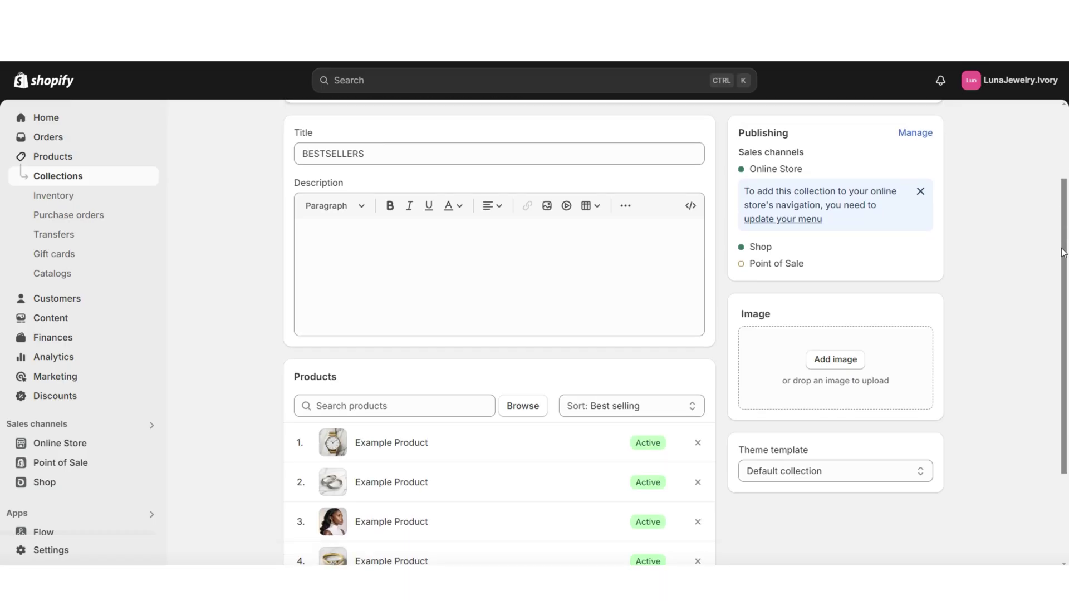
{"action": "left_click", "coordinate": [609, 293]}
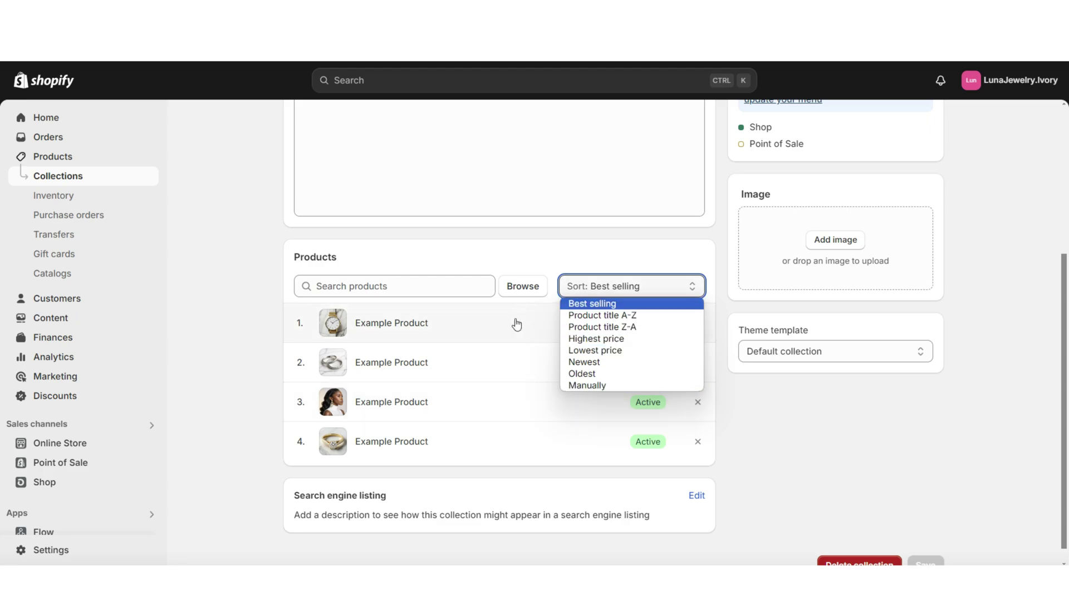
{"action": "key", "text": "Escape"}
{"action": "left_click", "coordinate": [612, 292]}
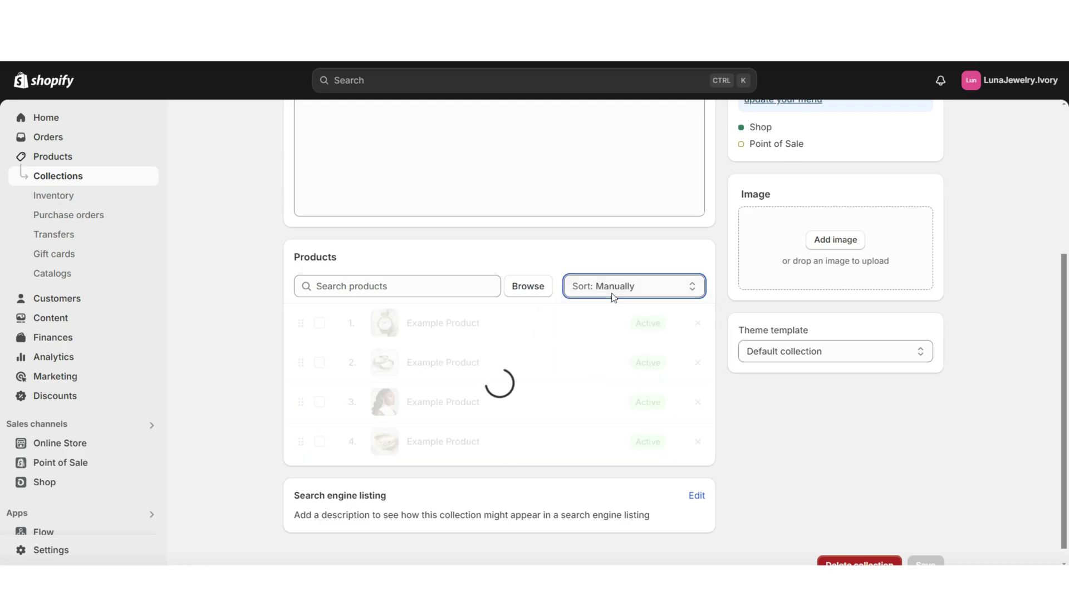
{"action": "left_click_drag", "start_coordinate": [295, 423], "coordinate": [307, 295]}
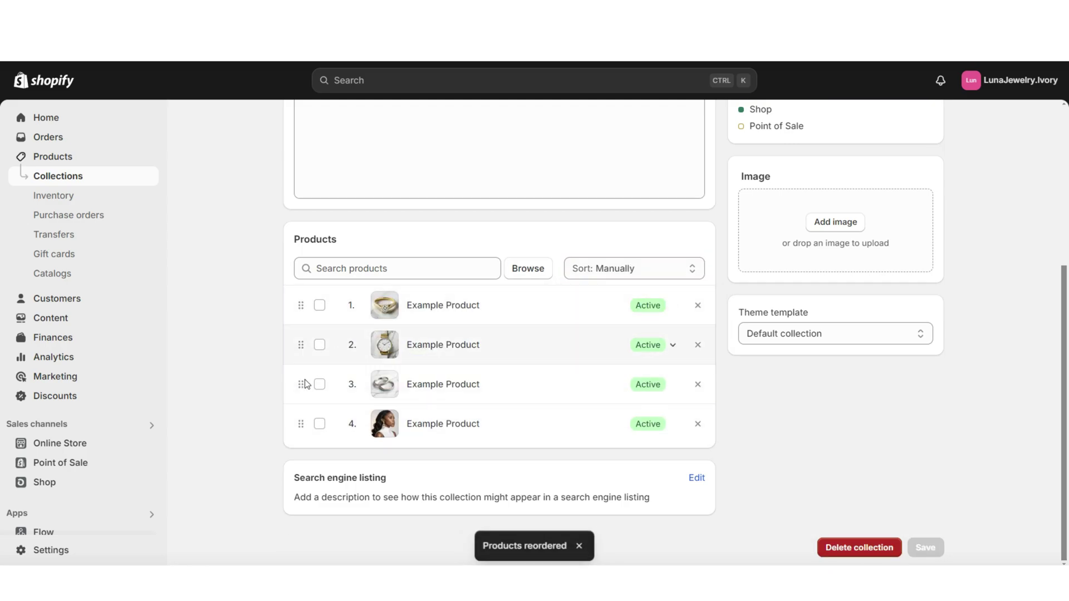
{"action": "left_click_drag", "start_coordinate": [299, 381], "coordinate": [206, 350]}
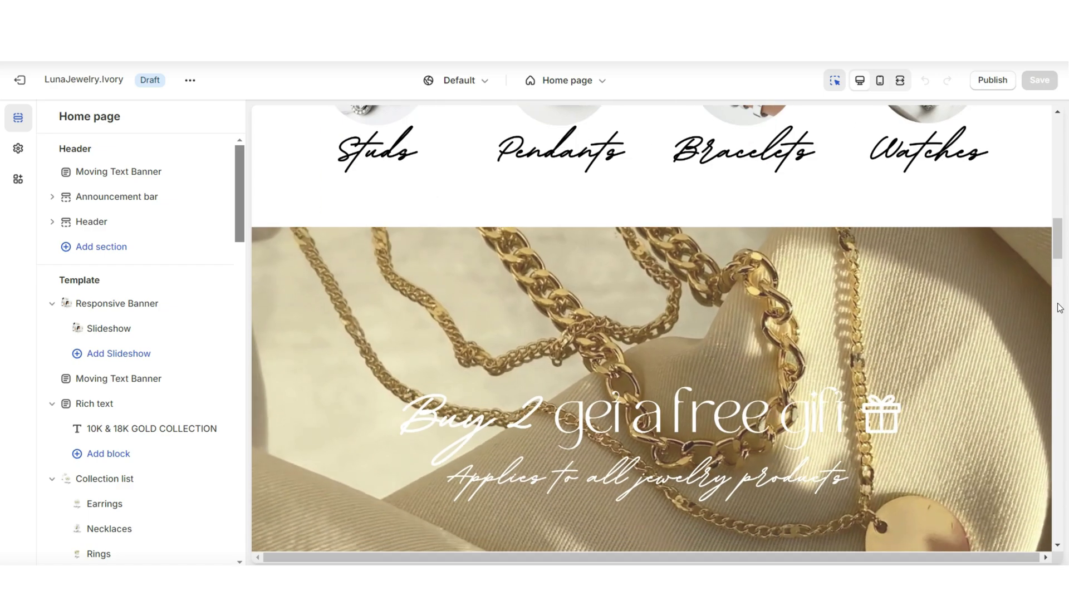
Point the home page Bestsellers section at the BESTSELLERS collection.
{"action": "scroll", "coordinate": [1059, 308], "scroll_direction": "down", "scroll_amount": 5}
{"action": "scroll", "coordinate": [1060, 308], "scroll_direction": "down", "scroll_amount": 5}
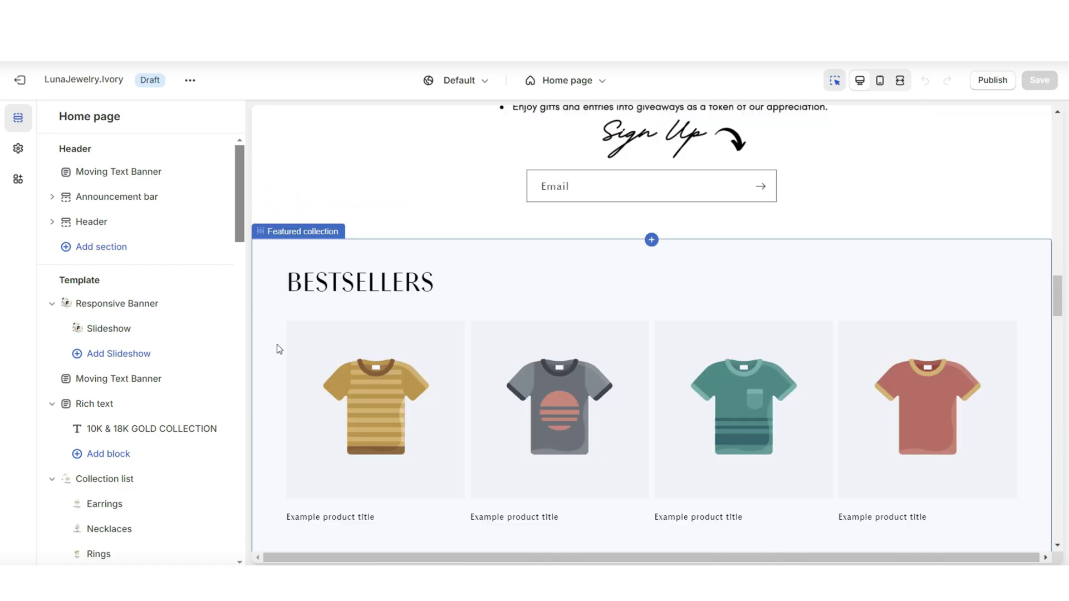
{"action": "left_click", "coordinate": [275, 342]}
{"action": "scroll", "coordinate": [232, 304], "scroll_direction": "down", "scroll_amount": 5}
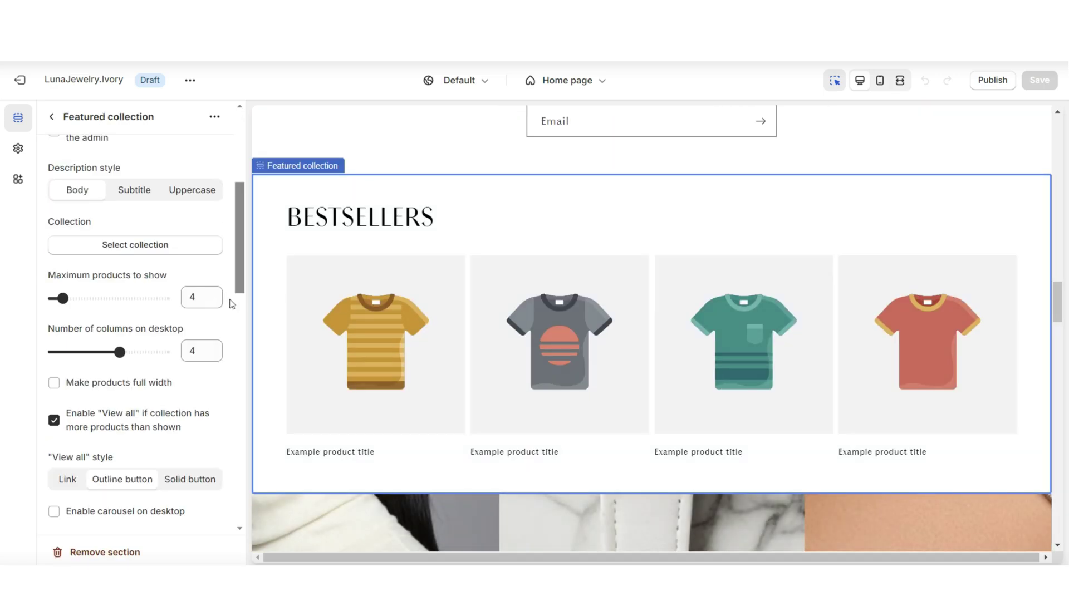
{"action": "left_click", "coordinate": [167, 250]}
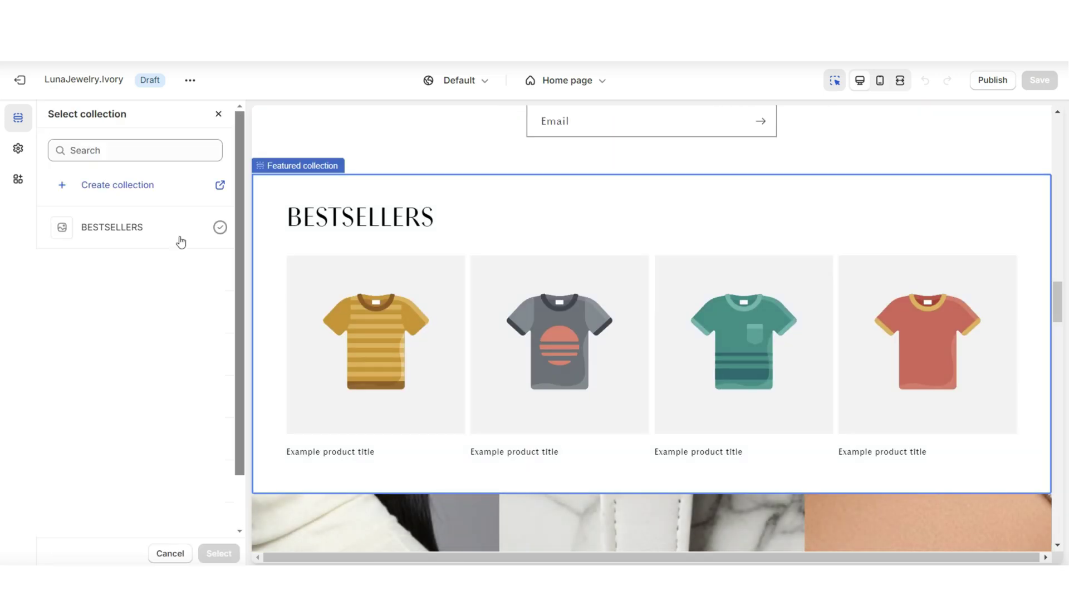
{"action": "left_click", "coordinate": [218, 227]}
{"action": "left_click", "coordinate": [219, 553]}
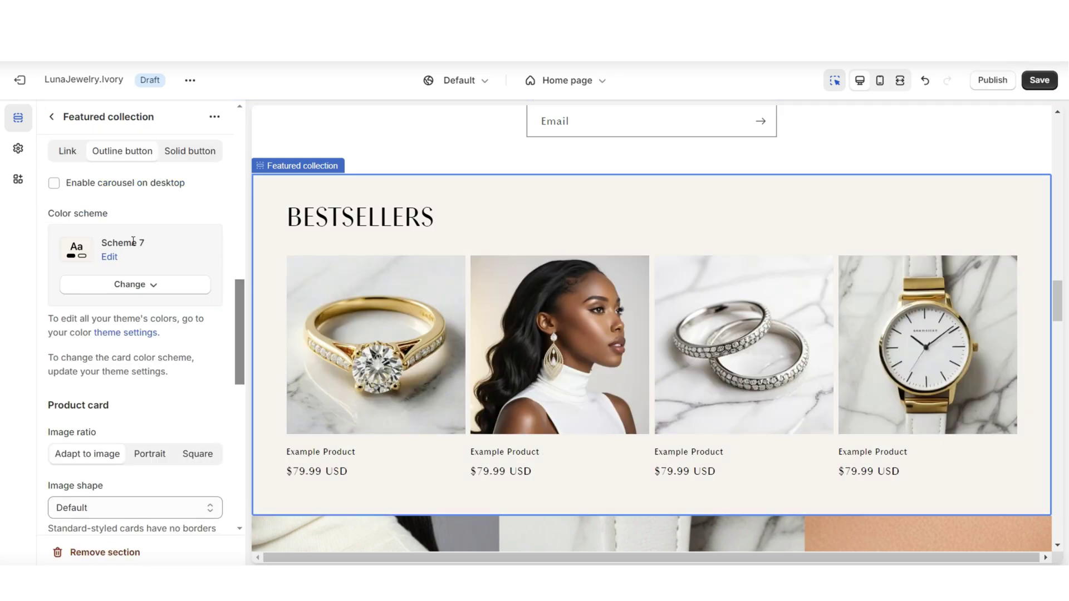
Give the product cards Portrait images and Standard quick add buttons, then preview full width.
{"action": "scroll", "coordinate": [232, 334], "scroll_direction": "down", "scroll_amount": 4}
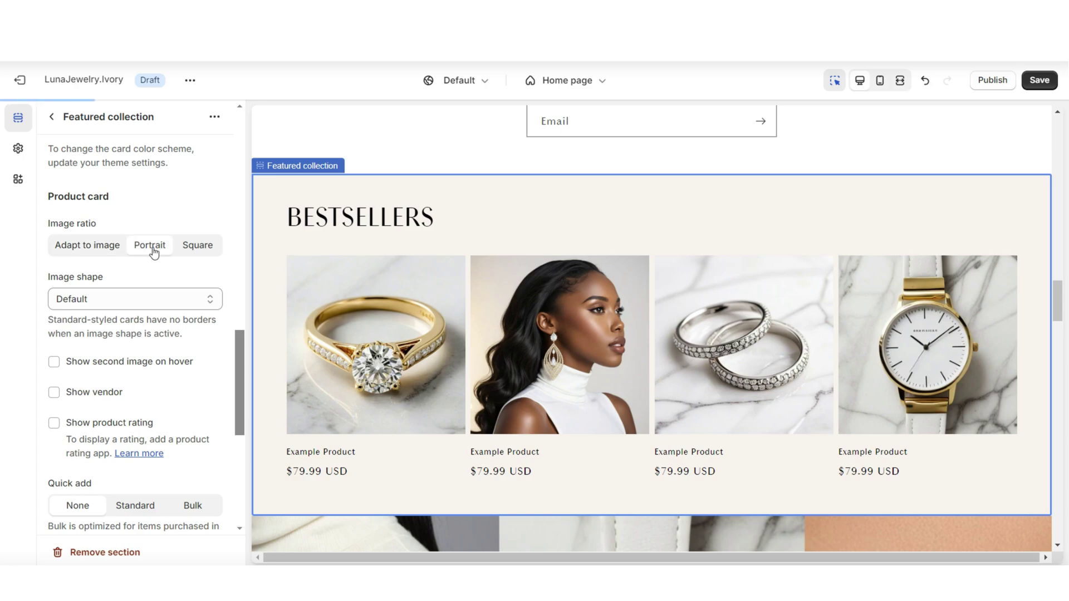
{"action": "scroll", "coordinate": [175, 240], "scroll_direction": "down", "scroll_amount": 4}
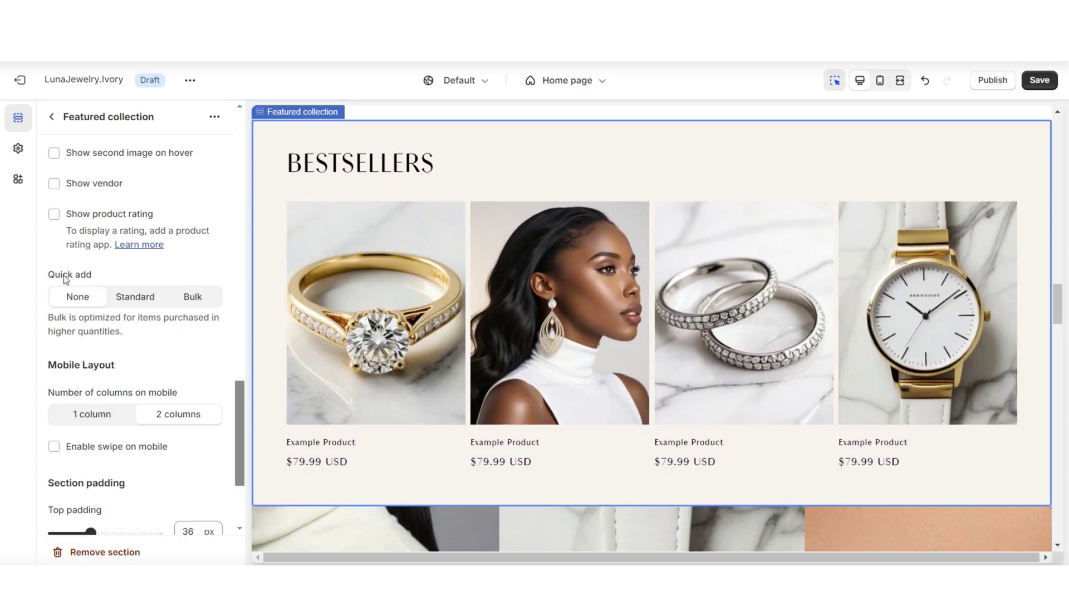
{"action": "left_click", "coordinate": [149, 301]}
{"action": "key", "text": "ctrl+shift+f"}
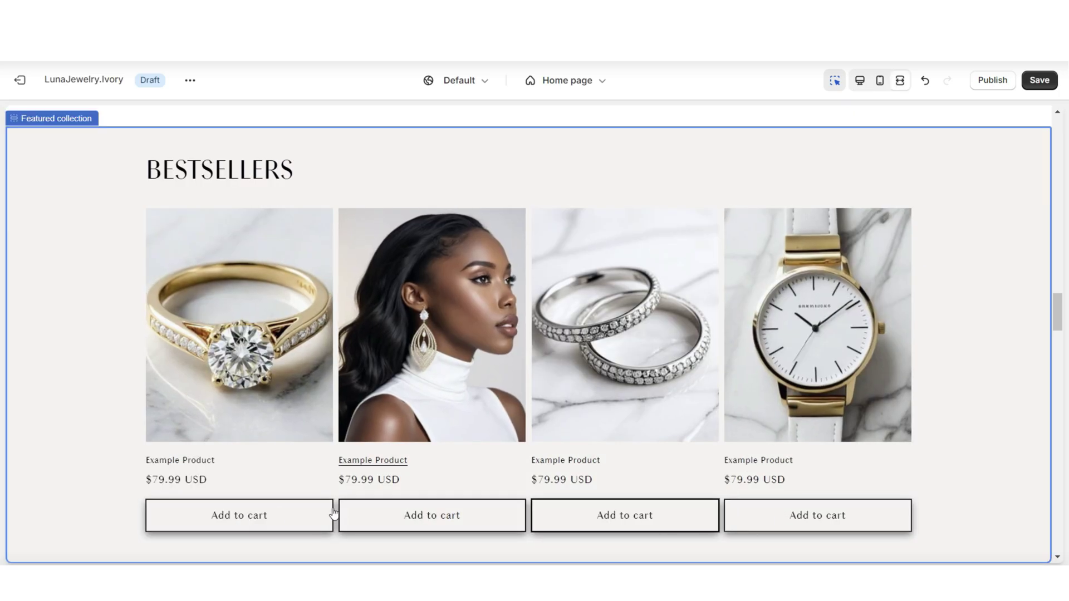
Scroll to Bestsellers and follow SHOP OUR BESTSELLERS to its collection page.
{"action": "scroll", "coordinate": [837, 146], "scroll_direction": "down", "scroll_amount": 15}
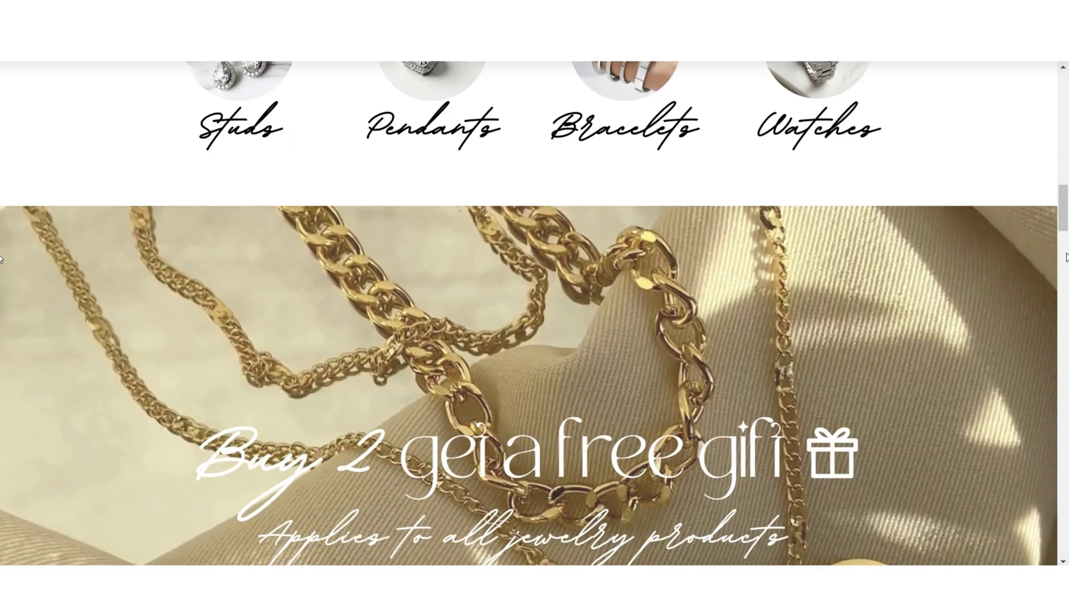
{"action": "scroll", "coordinate": [1066, 258], "scroll_direction": "down", "scroll_amount": 8}
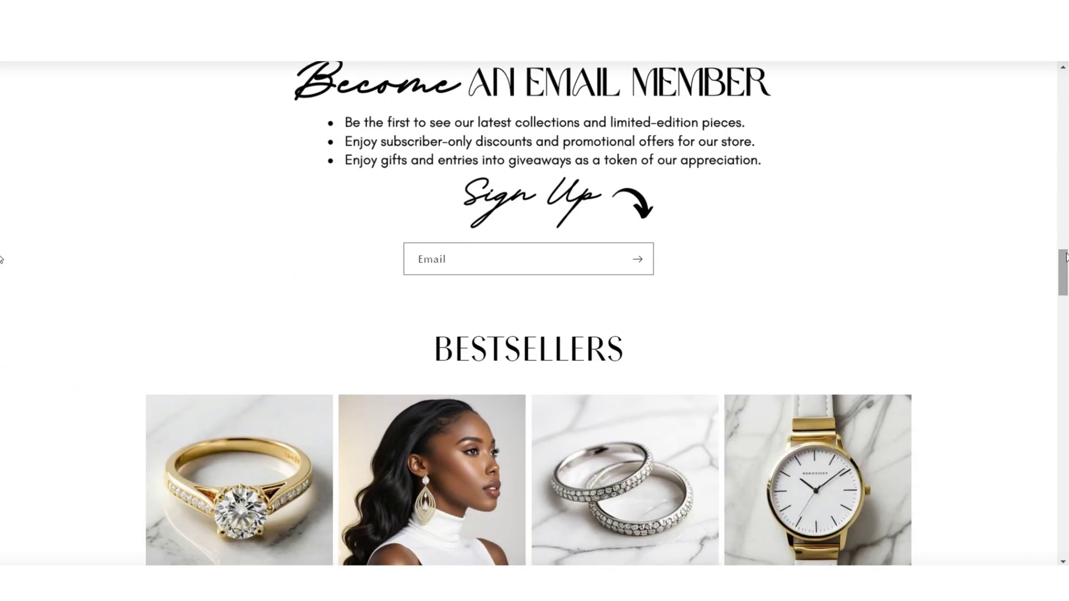
{"action": "scroll", "coordinate": [1065, 257], "scroll_direction": "down", "scroll_amount": 7}
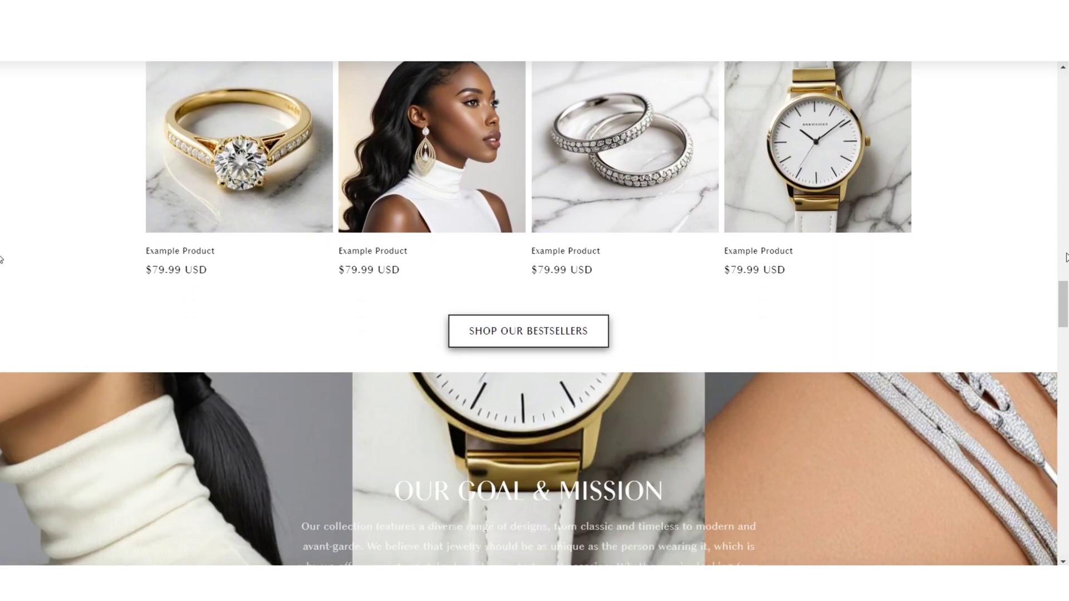
{"action": "scroll", "coordinate": [1066, 258], "scroll_direction": "up", "scroll_amount": 14}
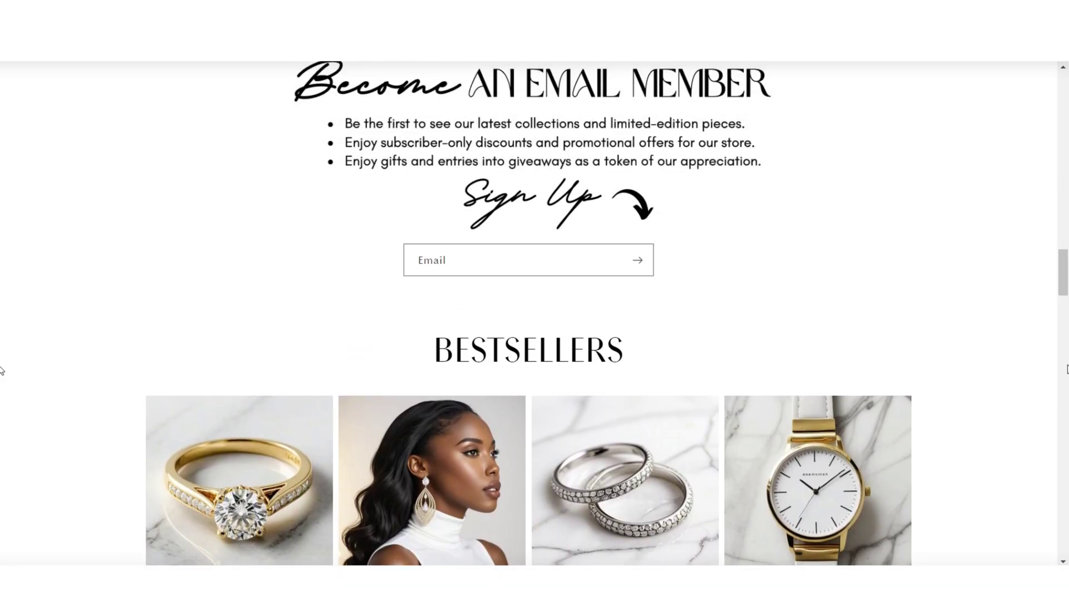
{"action": "scroll", "coordinate": [574, 403], "scroll_direction": "down", "scroll_amount": 3}
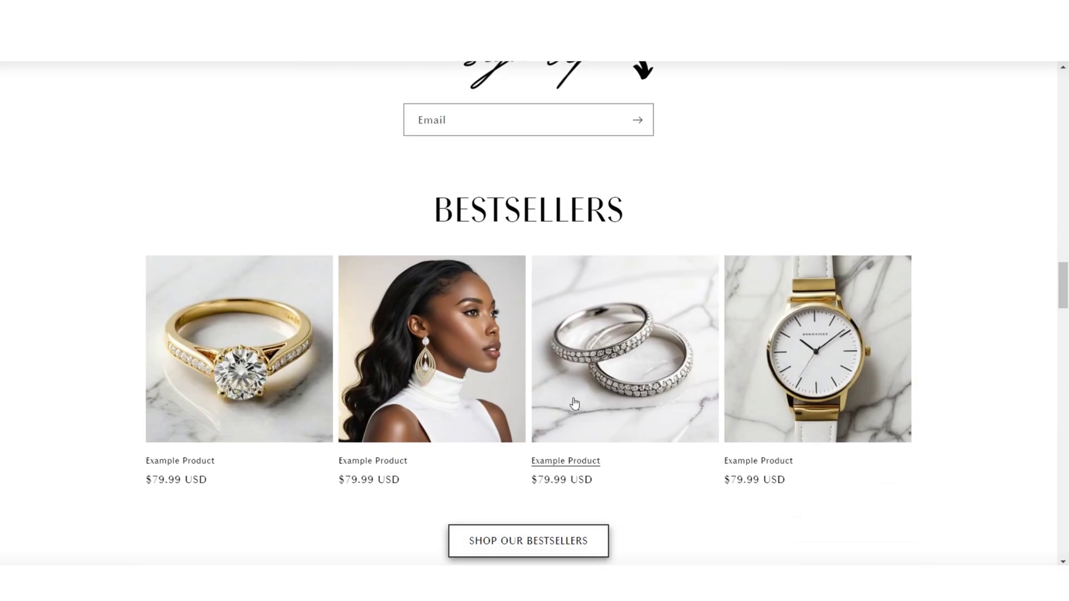
{"action": "left_click", "coordinate": [514, 542]}
{"action": "scroll", "coordinate": [665, 331], "scroll_direction": "down", "scroll_amount": 2}
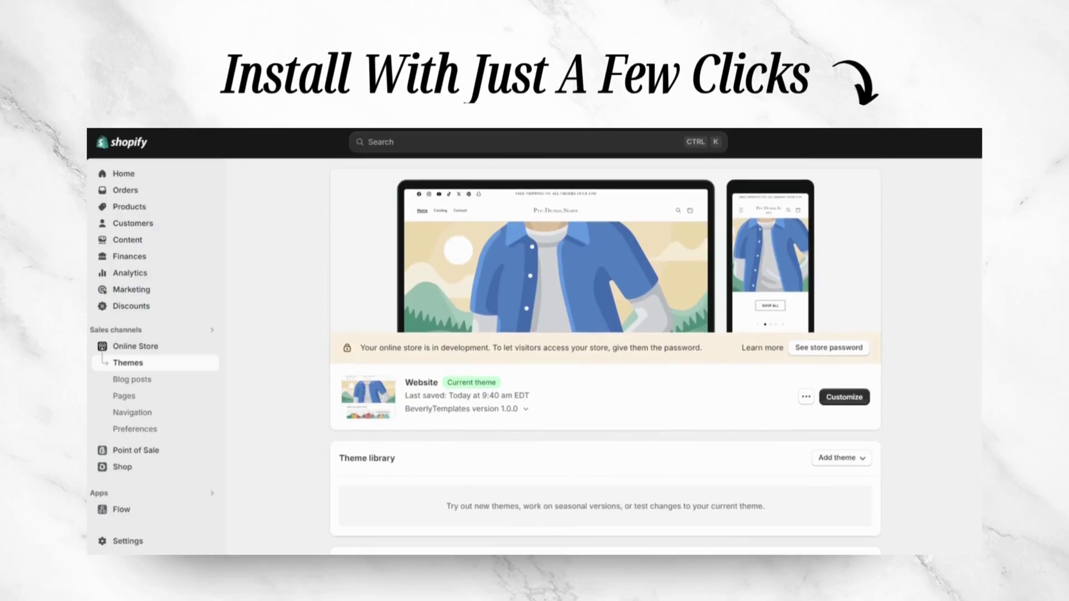
{"action": "left_click", "coordinate": [851, 458]}
{"action": "left_click", "coordinate": [861, 513]}
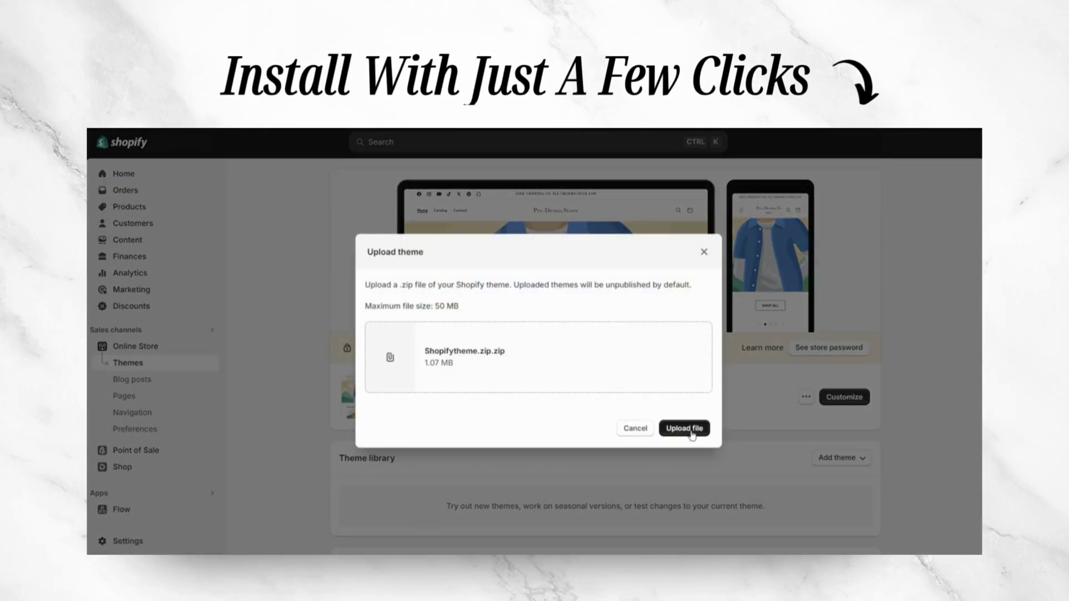
{"action": "left_click", "coordinate": [684, 428]}
{"action": "scroll", "coordinate": [902, 441], "scroll_direction": "down", "scroll_amount": 2}
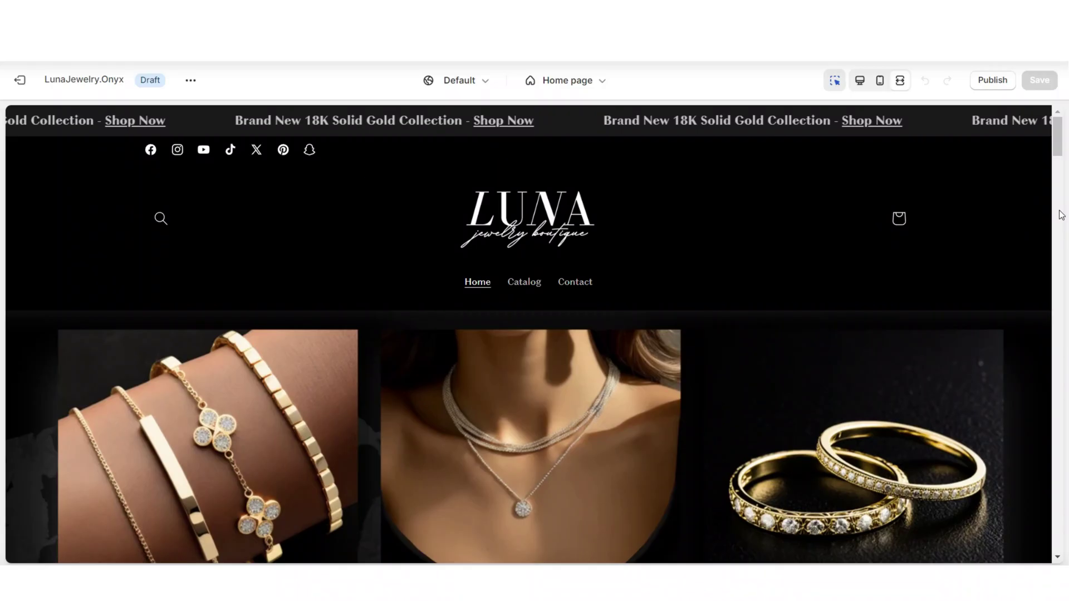
{"action": "scroll", "coordinate": [1060, 215], "scroll_direction": "down", "scroll_amount": 10}
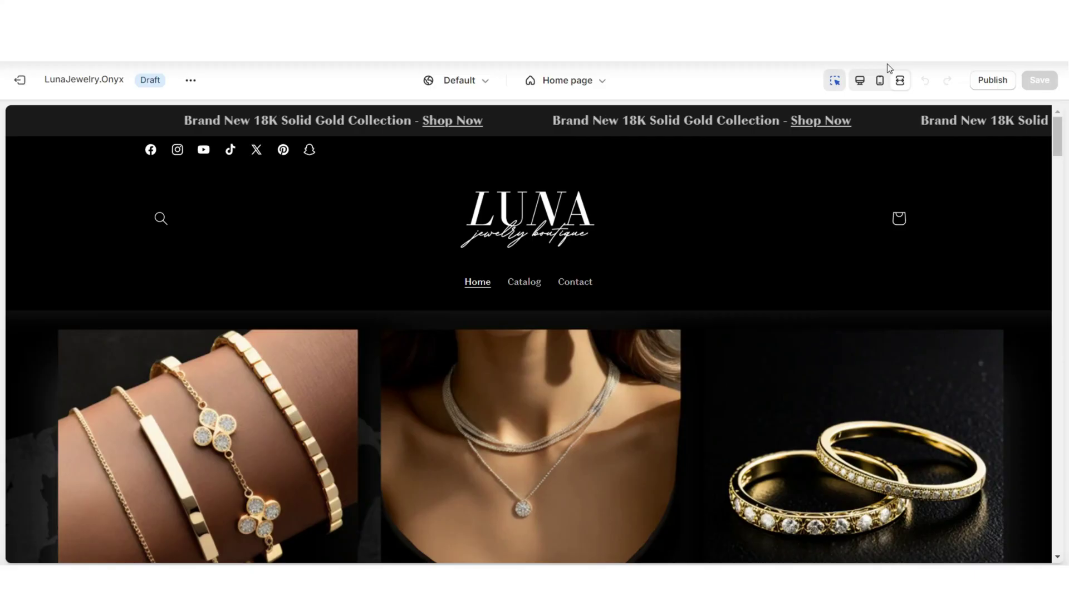
{"action": "left_click", "coordinate": [880, 80]}
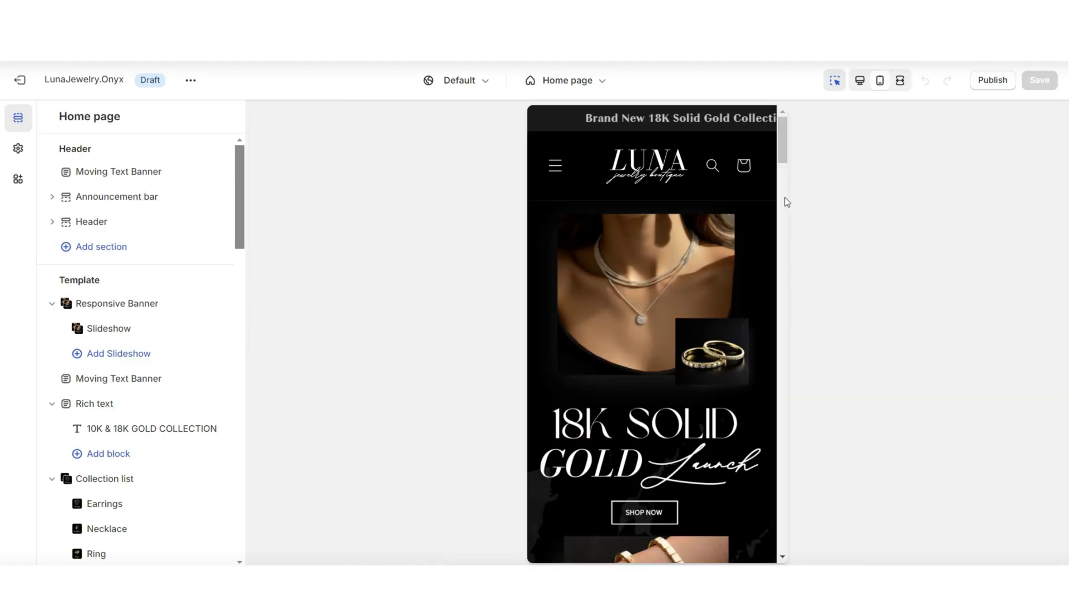
{"action": "scroll", "coordinate": [784, 197], "scroll_direction": "down", "scroll_amount": 5}
{"action": "scroll", "coordinate": [786, 201], "scroll_direction": "down", "scroll_amount": 10}
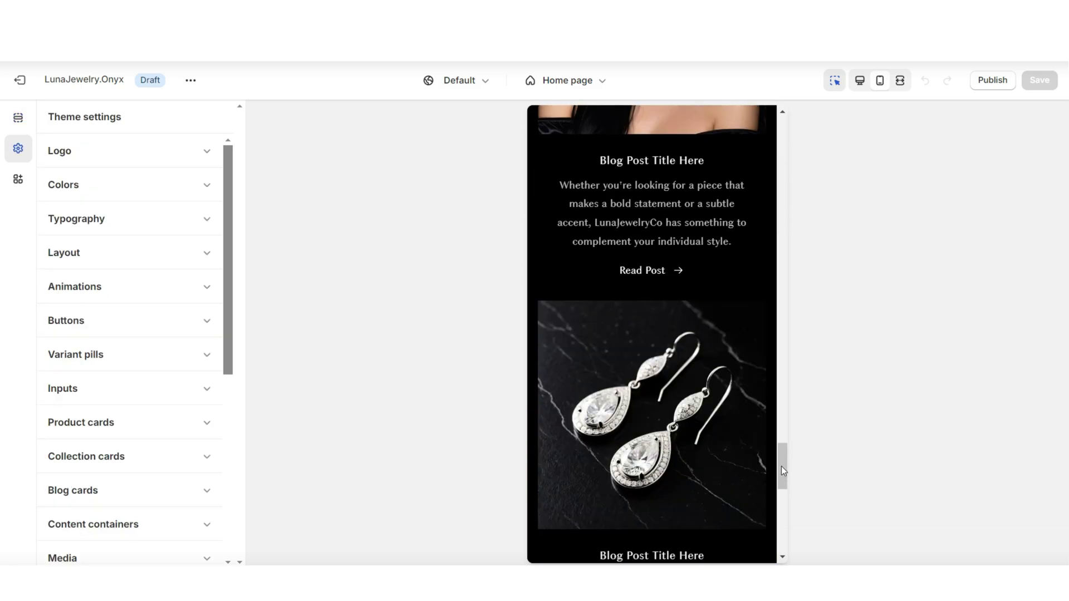
{"action": "scroll", "coordinate": [783, 471], "scroll_direction": "up", "scroll_amount": 5}
{"action": "scroll", "coordinate": [780, 466], "scroll_direction": "up", "scroll_amount": 5}
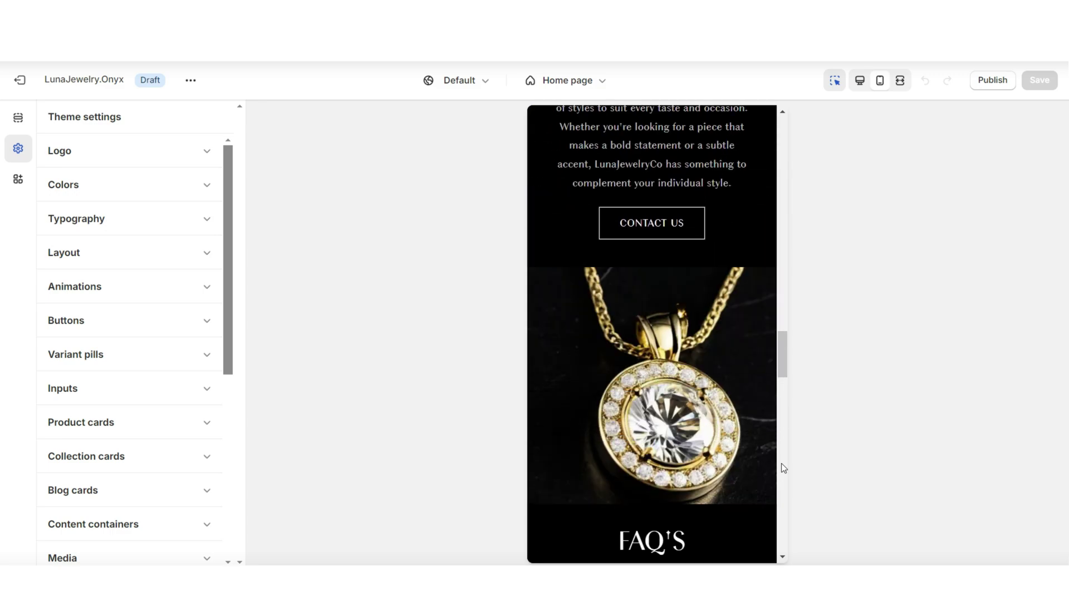
{"action": "scroll", "coordinate": [780, 463], "scroll_direction": "up", "scroll_amount": 5}
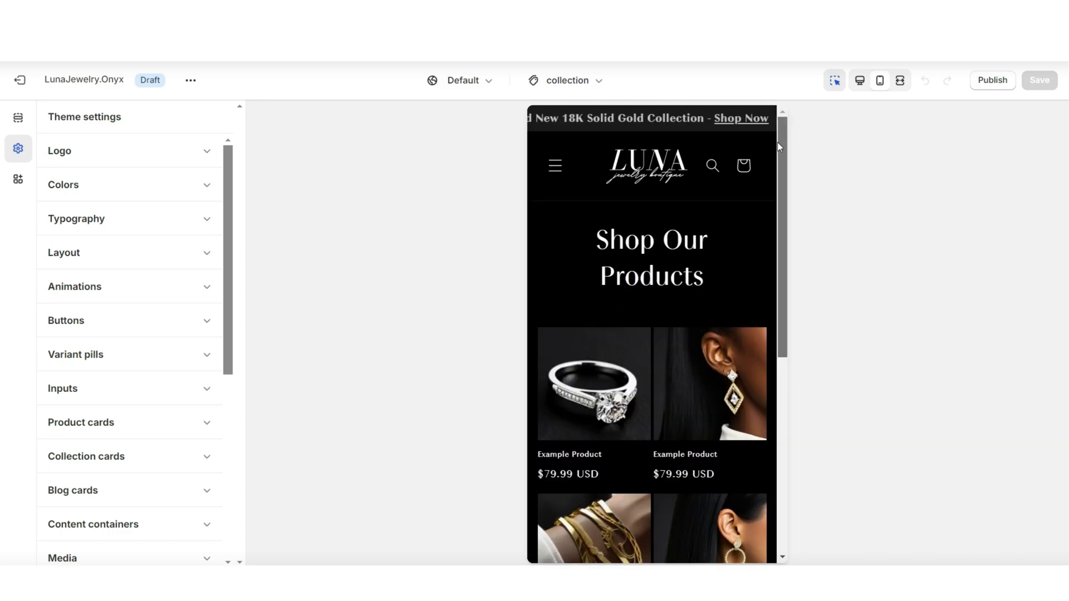
{"action": "left_click_drag", "start_coordinate": [777, 142], "coordinate": [777, 193]}
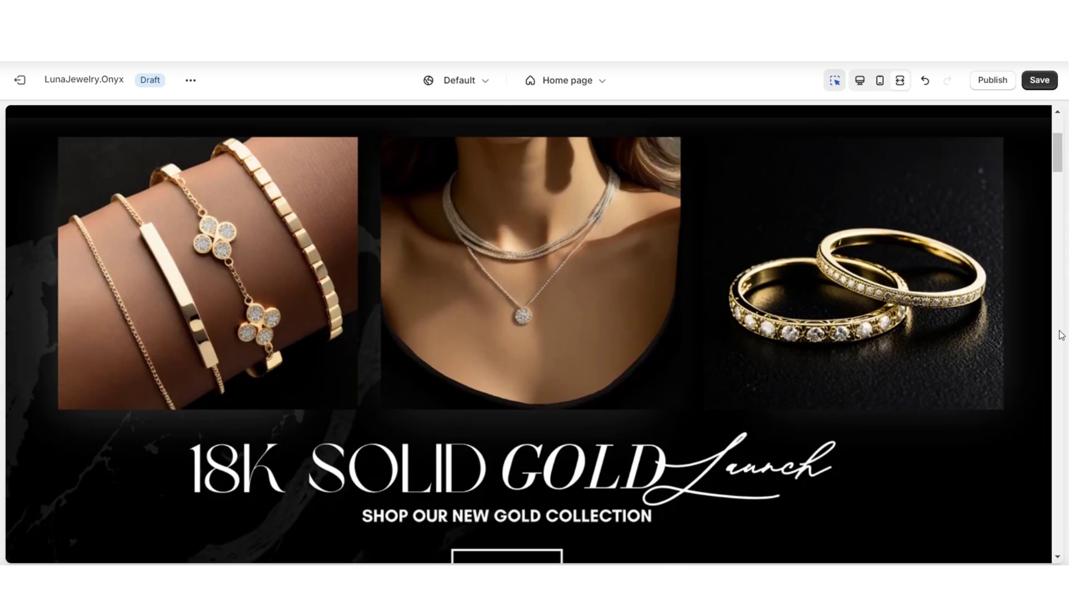
{"action": "scroll", "coordinate": [1061, 334], "scroll_direction": "down", "scroll_amount": 10}
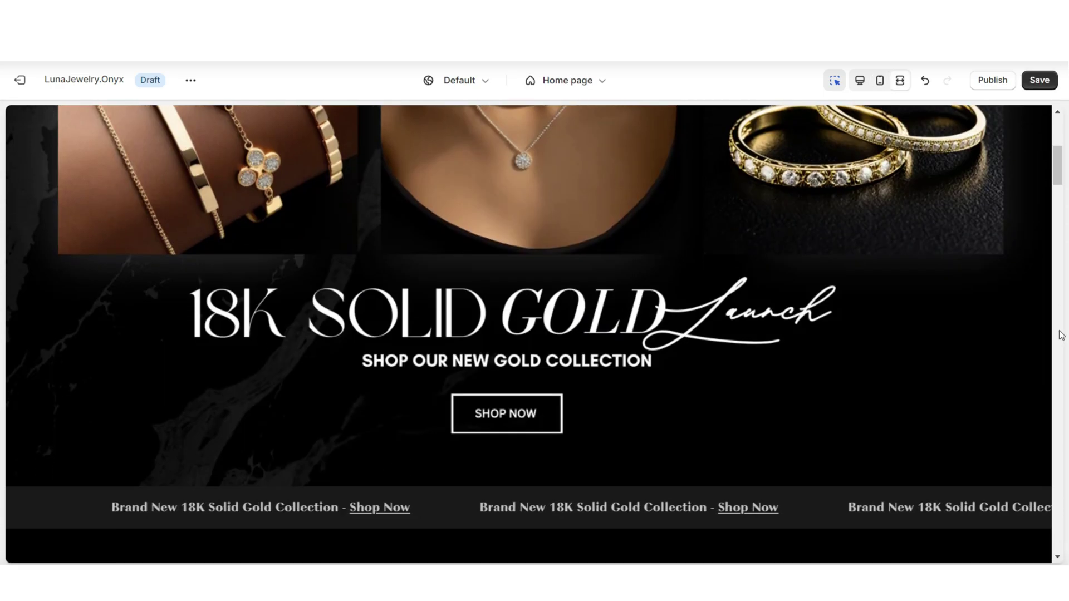
{"action": "scroll", "coordinate": [1061, 335], "scroll_direction": "down", "scroll_amount": 15}
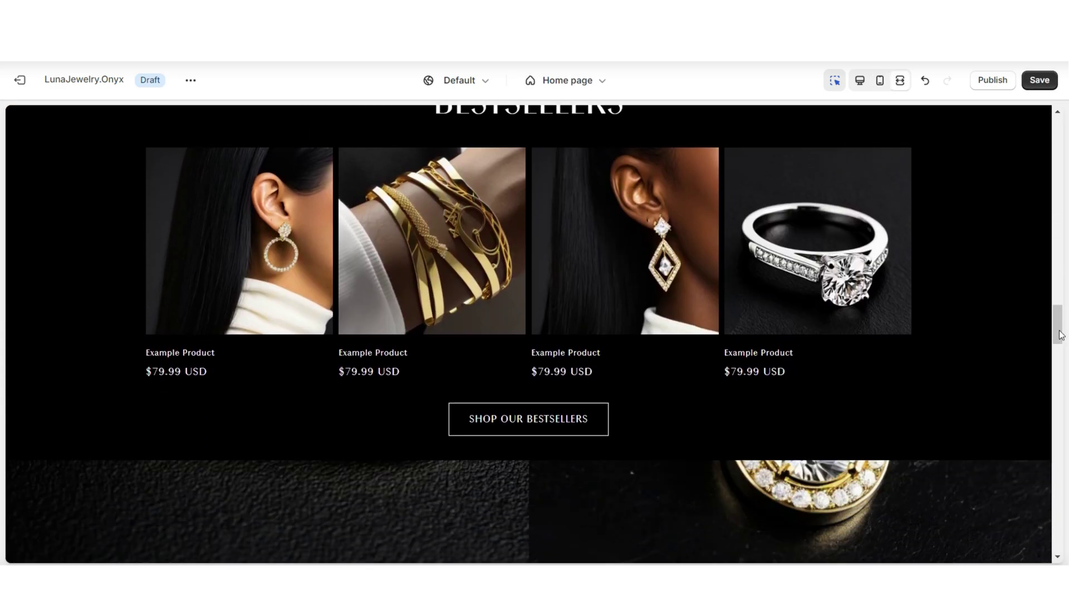
Enable swipe on mobile for the Bestsellers section while previewing at mobile width.
{"action": "left_click", "coordinate": [231, 233]}
{"action": "left_click_drag", "start_coordinate": [239, 234], "coordinate": [245, 464]}
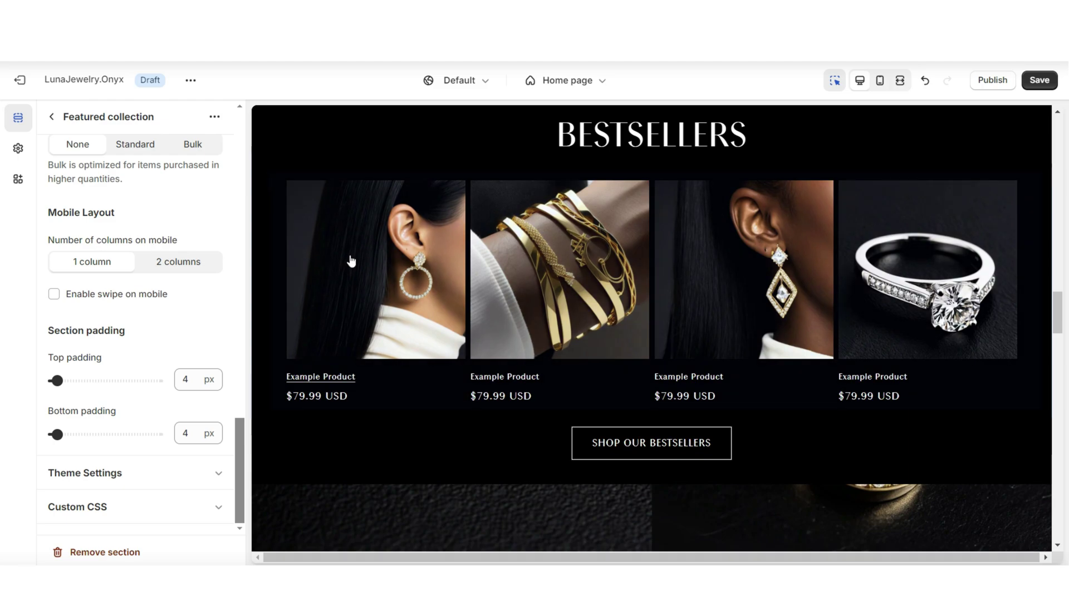
{"action": "key", "text": "ctrl+shift+m"}
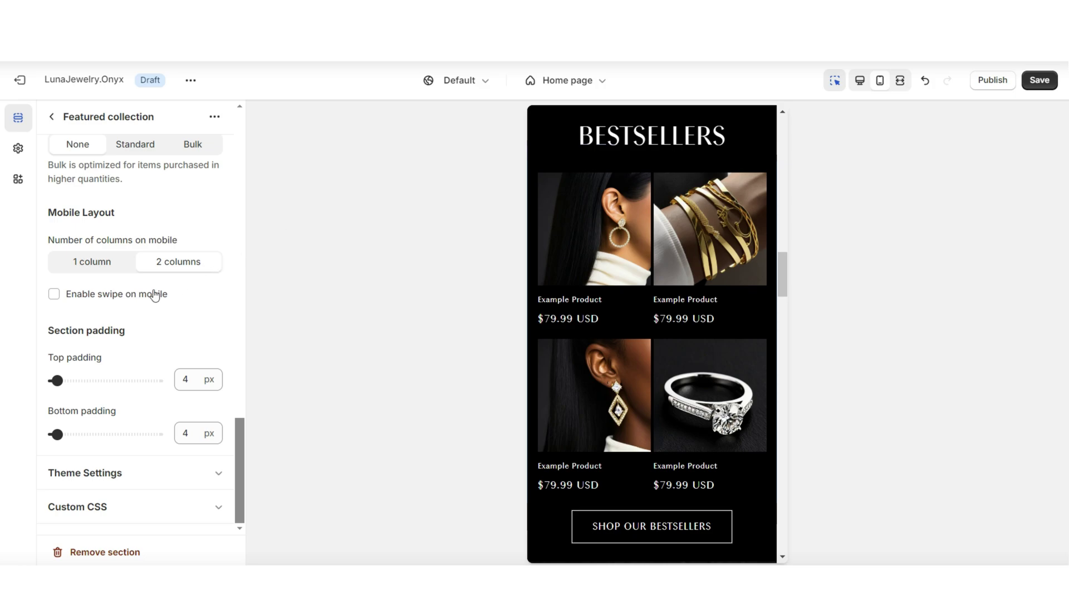
{"action": "left_click", "coordinate": [54, 295]}
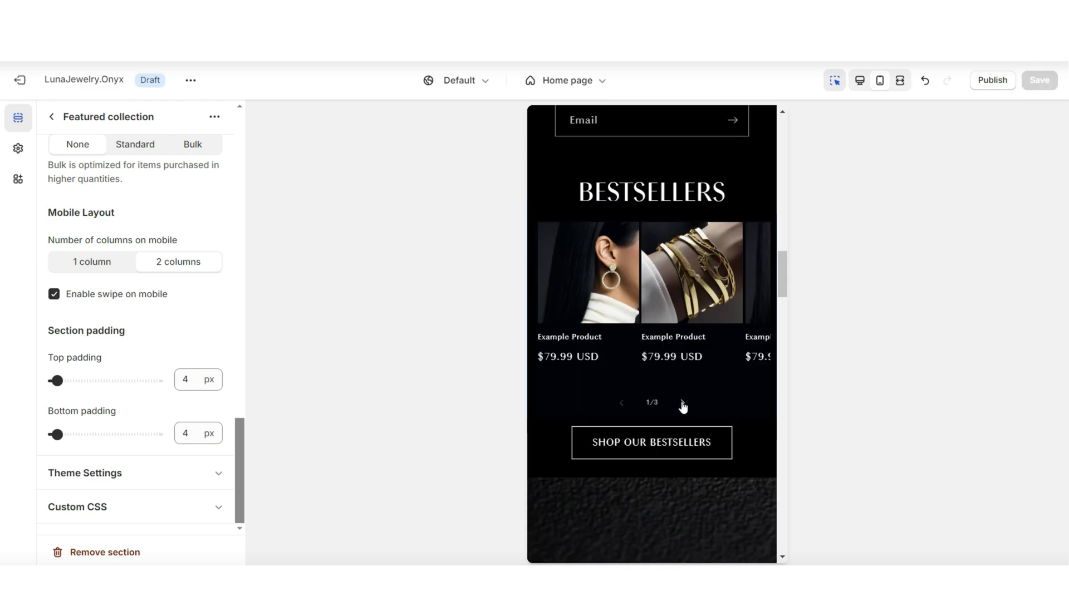
Page the mobile Bestsellers carousel forward and back, then return to the desktop preview.
{"action": "left_click", "coordinate": [682, 403]}
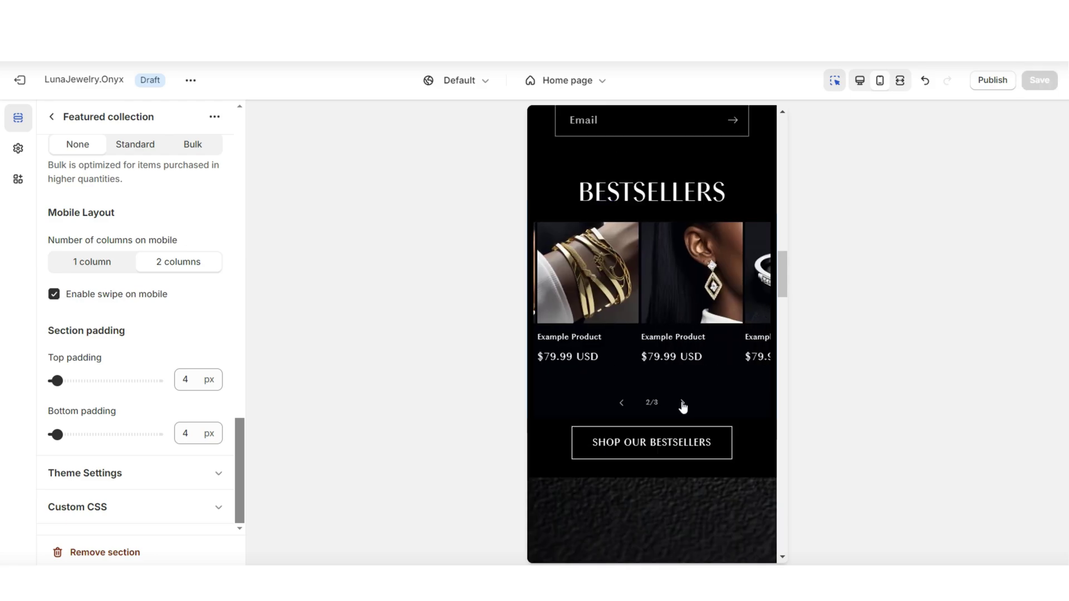
{"action": "left_click", "coordinate": [682, 403]}
{"action": "left_click", "coordinate": [621, 403]}
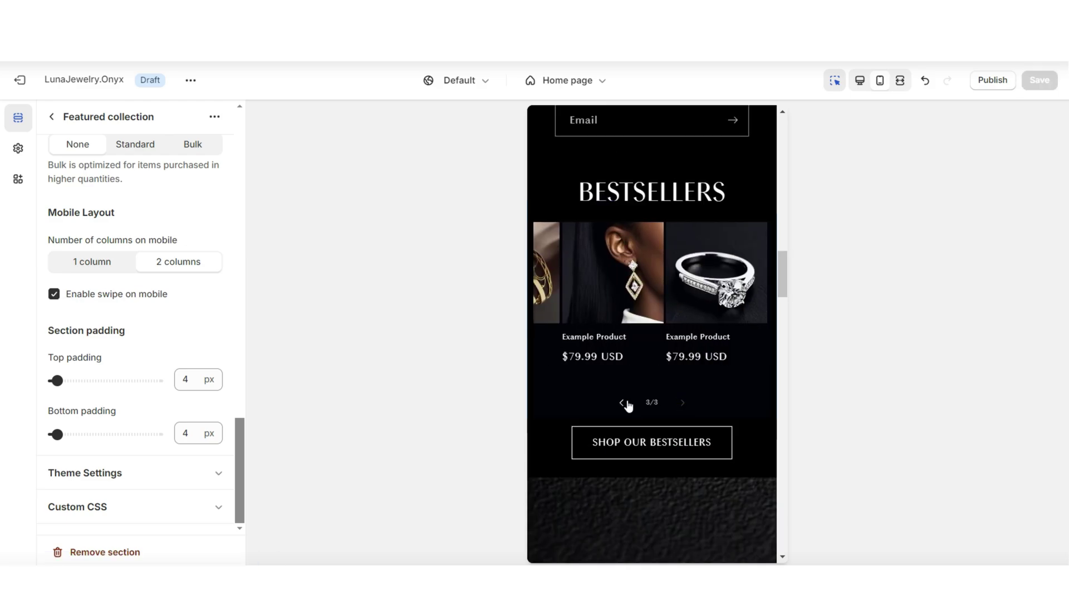
{"action": "left_click", "coordinate": [621, 403]}
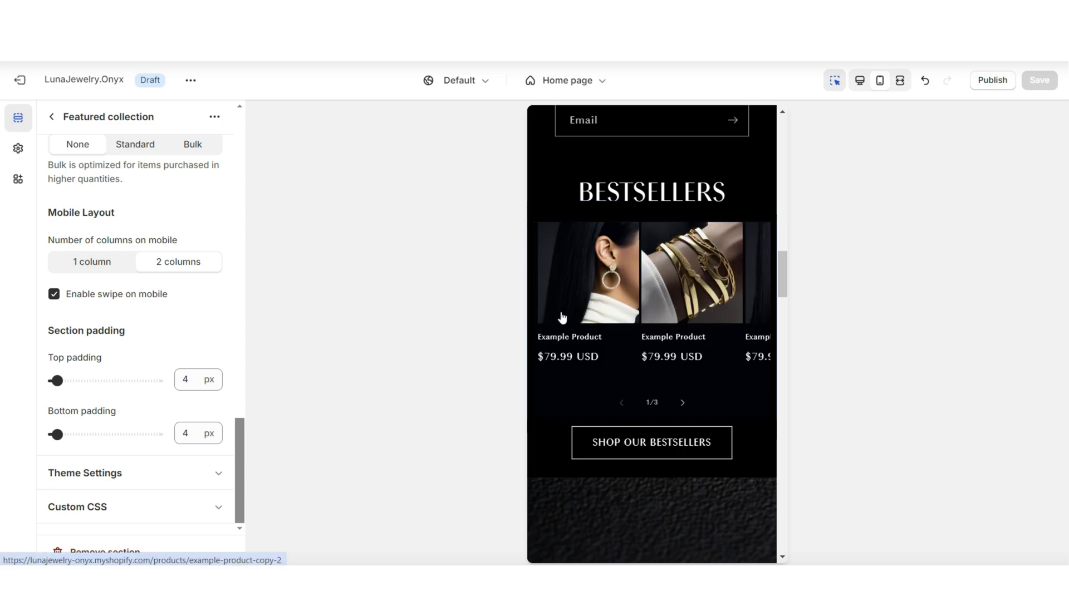
{"action": "left_click", "coordinate": [681, 403]}
{"action": "left_click", "coordinate": [900, 81]}
{"action": "scroll", "coordinate": [1059, 363], "scroll_direction": "up", "scroll_amount": 8}
{"action": "scroll", "coordinate": [1059, 363], "scroll_direction": "up", "scroll_amount": 10}
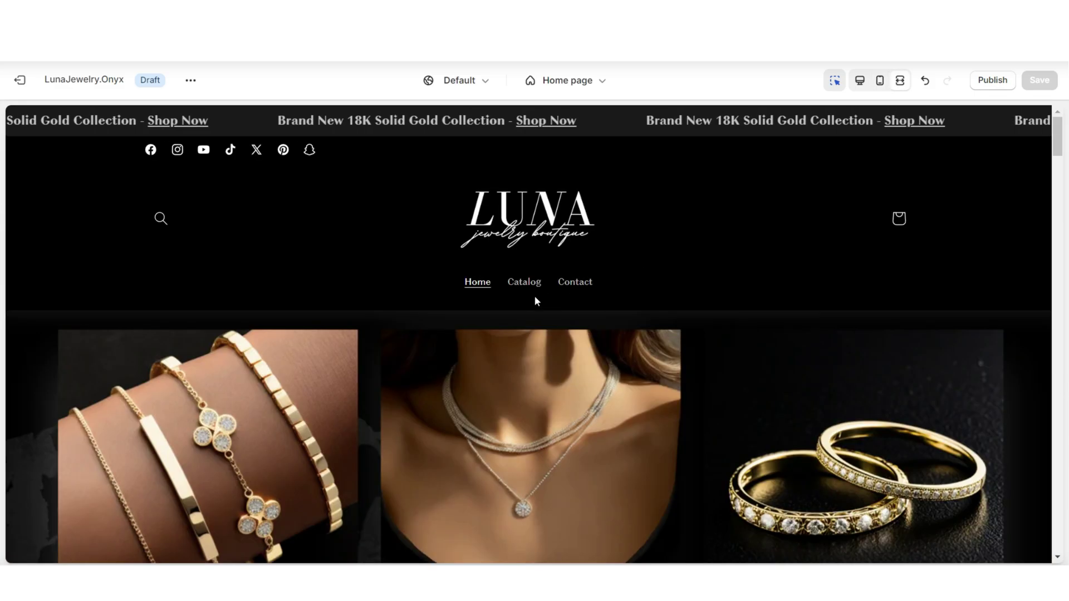
Select the Catalog page's Product grid section and scroll through the mobile preview.
{"action": "left_click", "coordinate": [525, 283]}
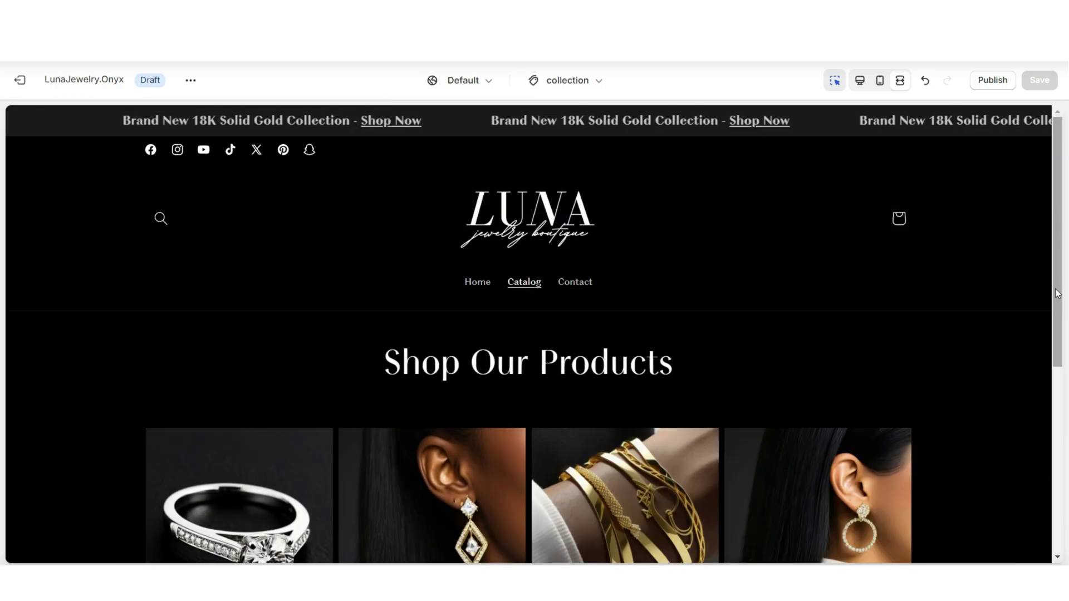
{"action": "scroll", "coordinate": [1057, 293], "scroll_direction": "down", "scroll_amount": 7}
{"action": "scroll", "coordinate": [1057, 293], "scroll_direction": "up", "scroll_amount": 2}
{"action": "left_click", "coordinate": [275, 338]}
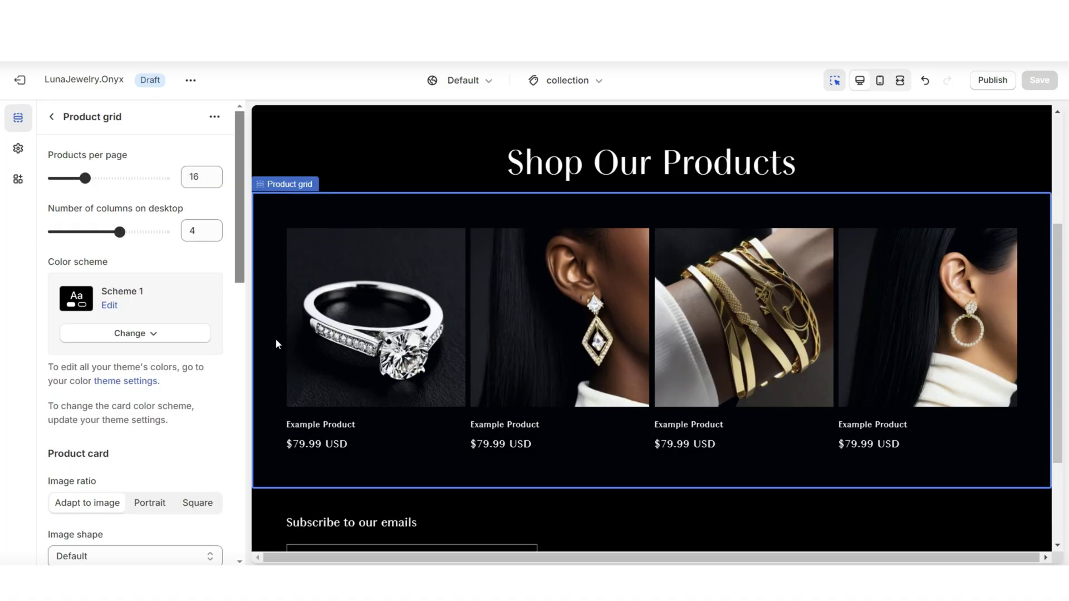
{"action": "scroll", "coordinate": [113, 512], "scroll_direction": "down", "scroll_amount": 12}
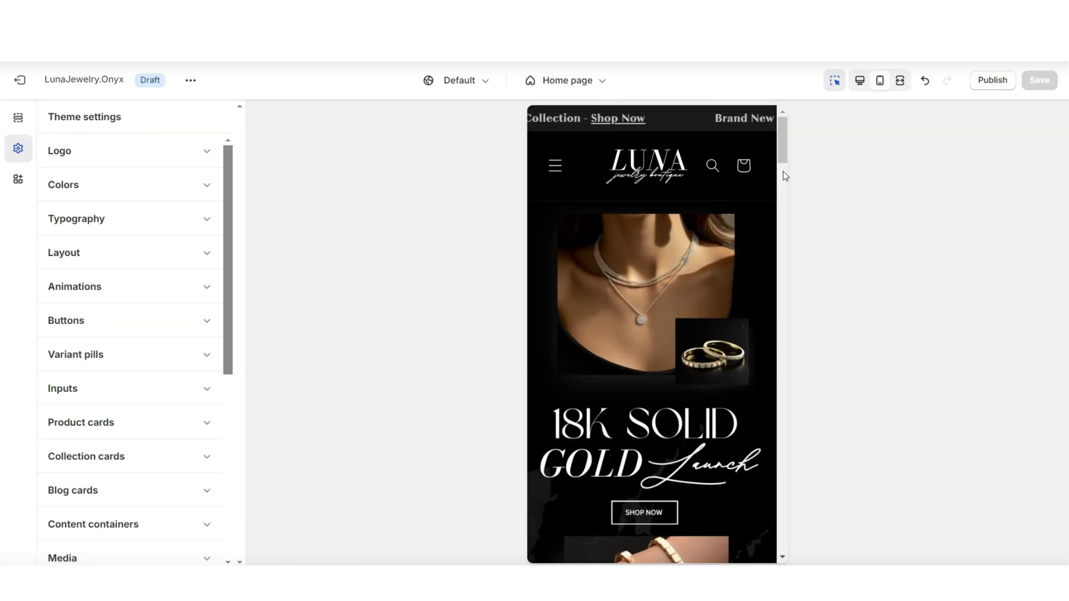
{"action": "scroll", "coordinate": [783, 171], "scroll_direction": "down", "scroll_amount": 5}
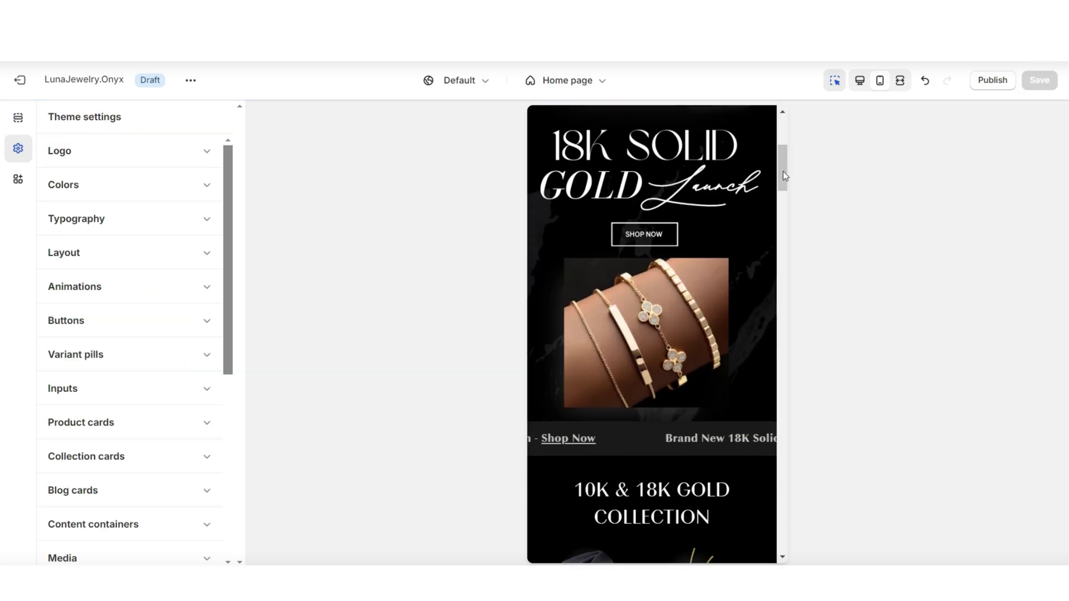
{"action": "scroll", "coordinate": [783, 172], "scroll_direction": "down", "scroll_amount": 10}
{"action": "left_click_drag", "start_coordinate": [787, 273], "coordinate": [791, 347]}
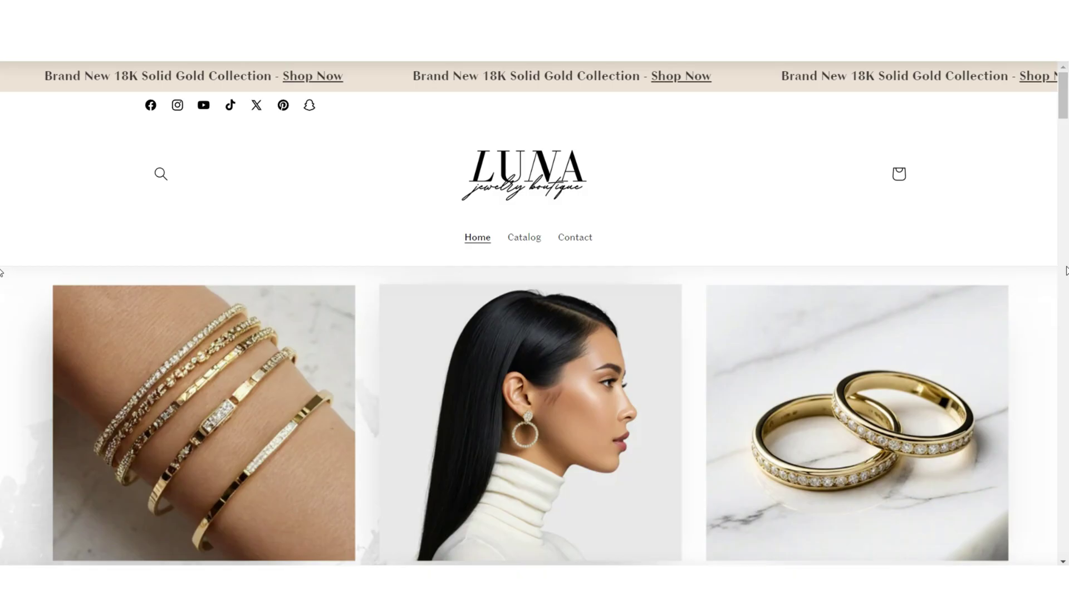
Scroll the live storefront past the Studs, Pendants, Bracelets and Watches categories and gift banner.
{"action": "scroll", "coordinate": [1, 272], "scroll_direction": "down", "scroll_amount": 2}
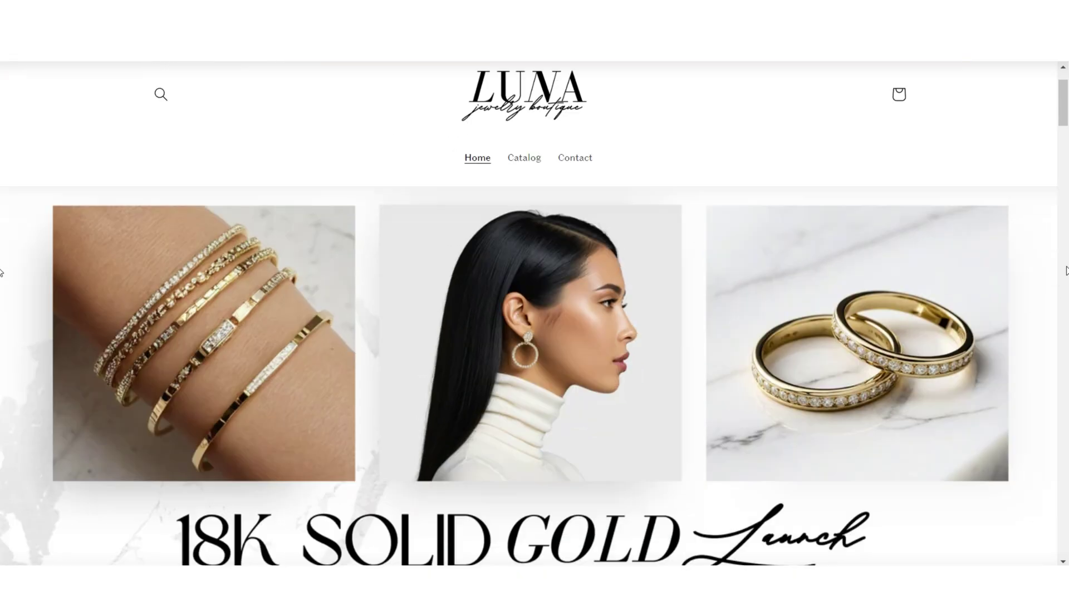
{"action": "scroll", "coordinate": [1, 272], "scroll_direction": "down", "scroll_amount": 6}
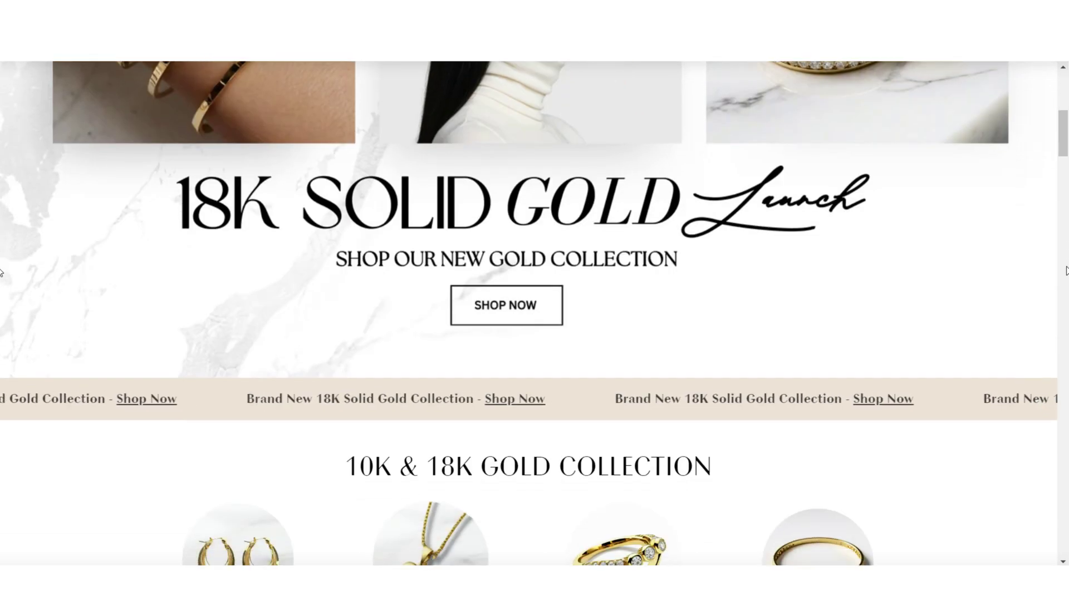
{"action": "scroll", "coordinate": [1, 272], "scroll_direction": "down", "scroll_amount": 3}
{"action": "scroll", "coordinate": [1, 272], "scroll_direction": "down", "scroll_amount": 10}
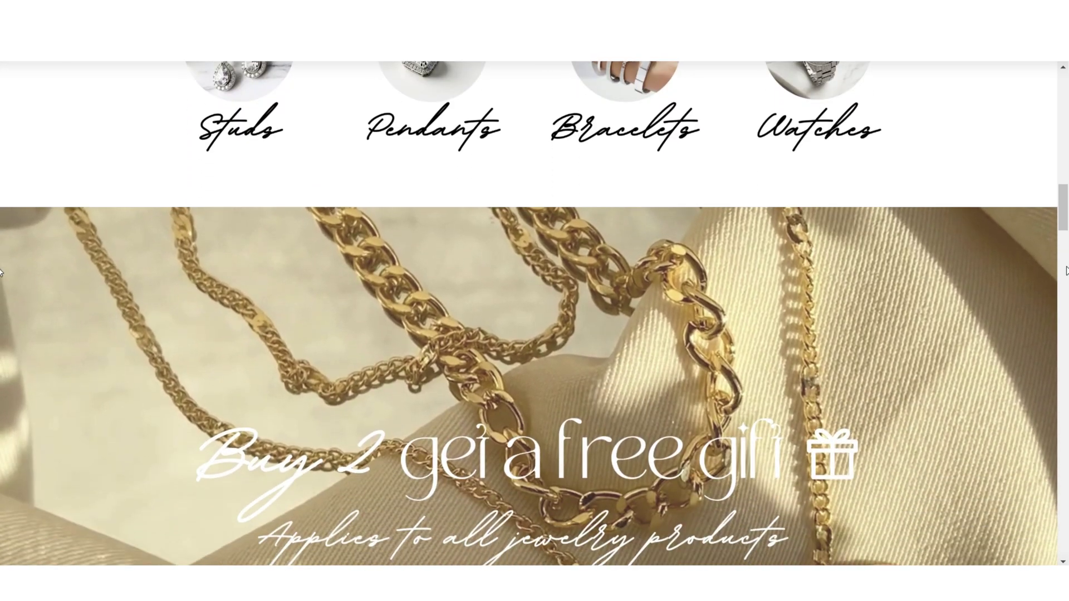
{"action": "scroll", "coordinate": [1, 272], "scroll_direction": "down", "scroll_amount": 12}
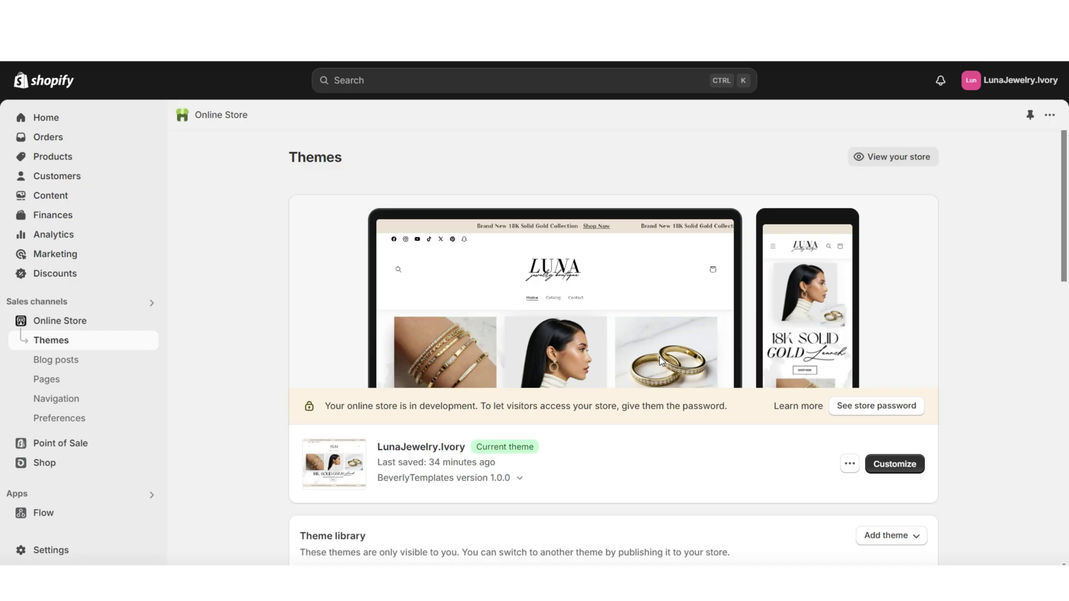
Open the Ivory theme in the editor and browse the add-section list.
{"action": "left_click", "coordinate": [909, 464]}
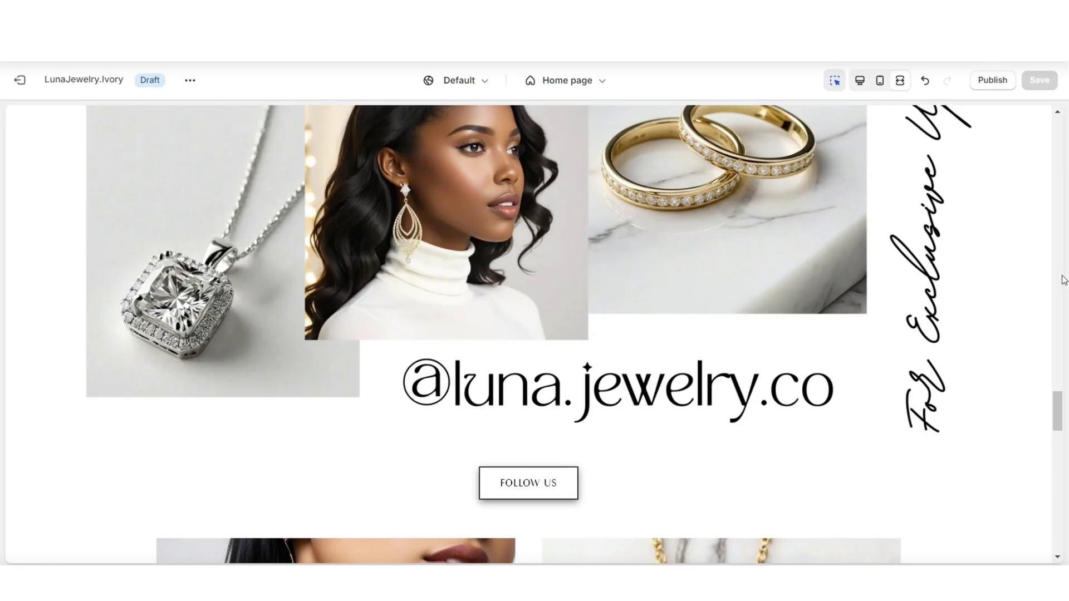
{"action": "scroll", "coordinate": [1060, 279], "scroll_direction": "up", "scroll_amount": 10}
{"action": "scroll", "coordinate": [1062, 284], "scroll_direction": "up", "scroll_amount": 3}
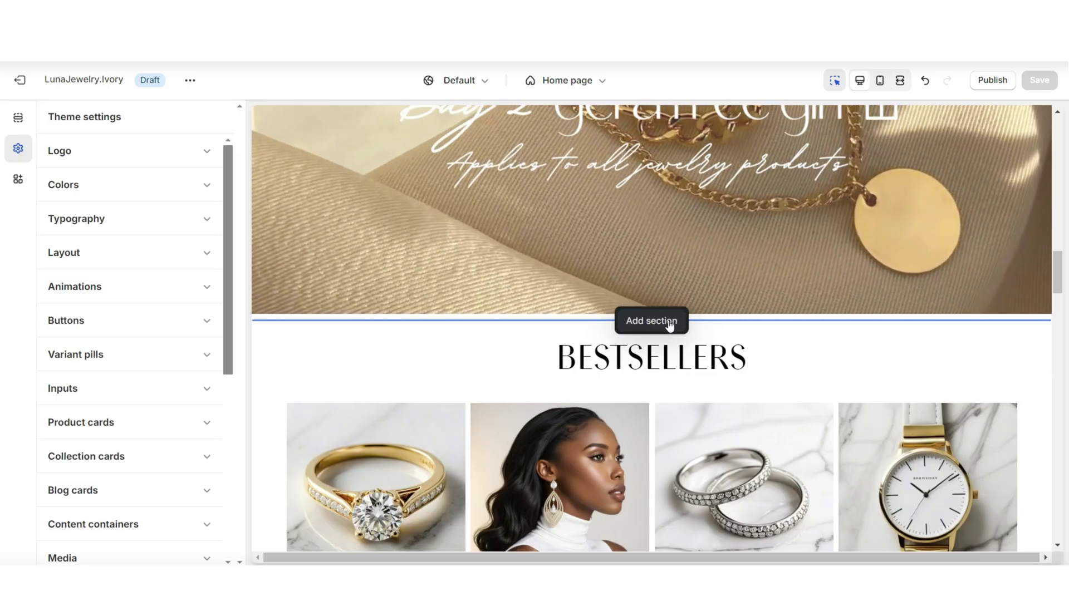
{"action": "left_click", "coordinate": [666, 321]}
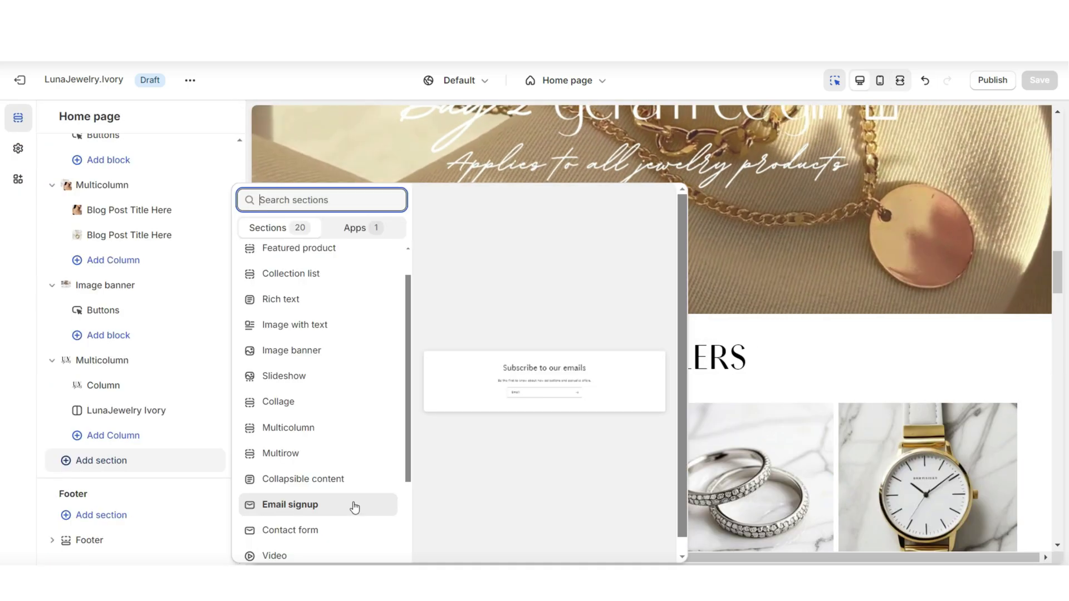
{"action": "key", "text": "Escape"}
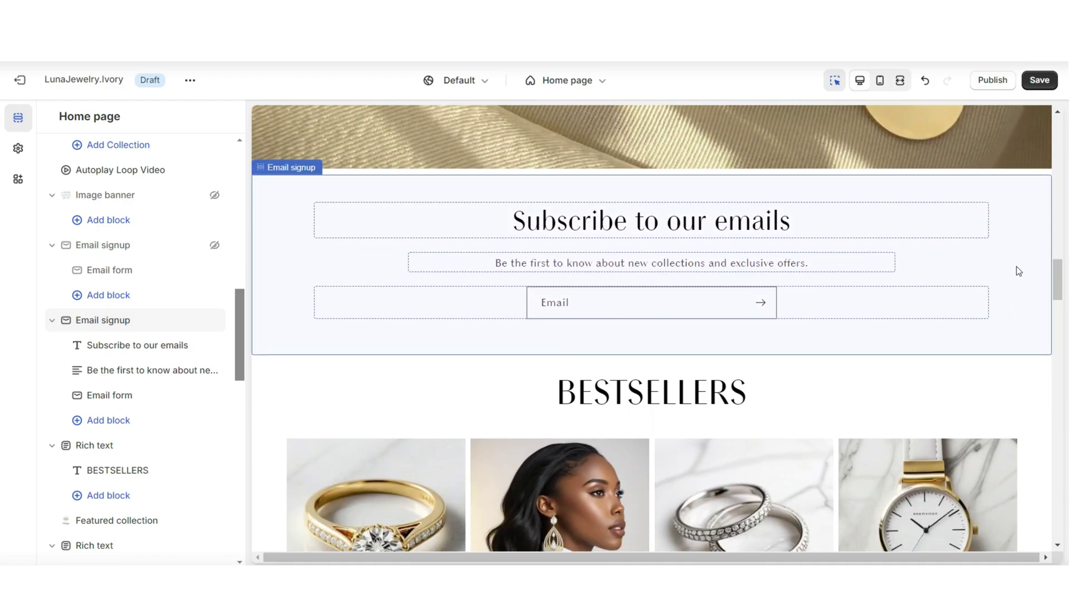
Reduce the Email signup's bottom padding, toggle full width off, and preview the result.
{"action": "left_click", "coordinate": [1018, 271]}
{"action": "scroll", "coordinate": [238, 277], "scroll_direction": "down", "scroll_amount": 2}
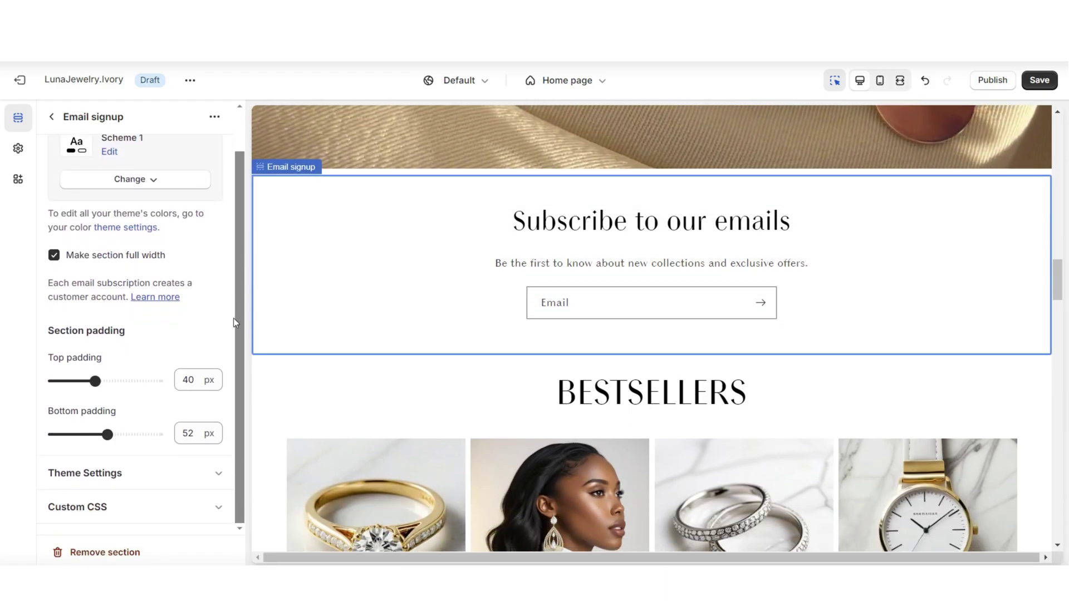
{"action": "scroll", "coordinate": [223, 312], "scroll_direction": "up", "scroll_amount": 1}
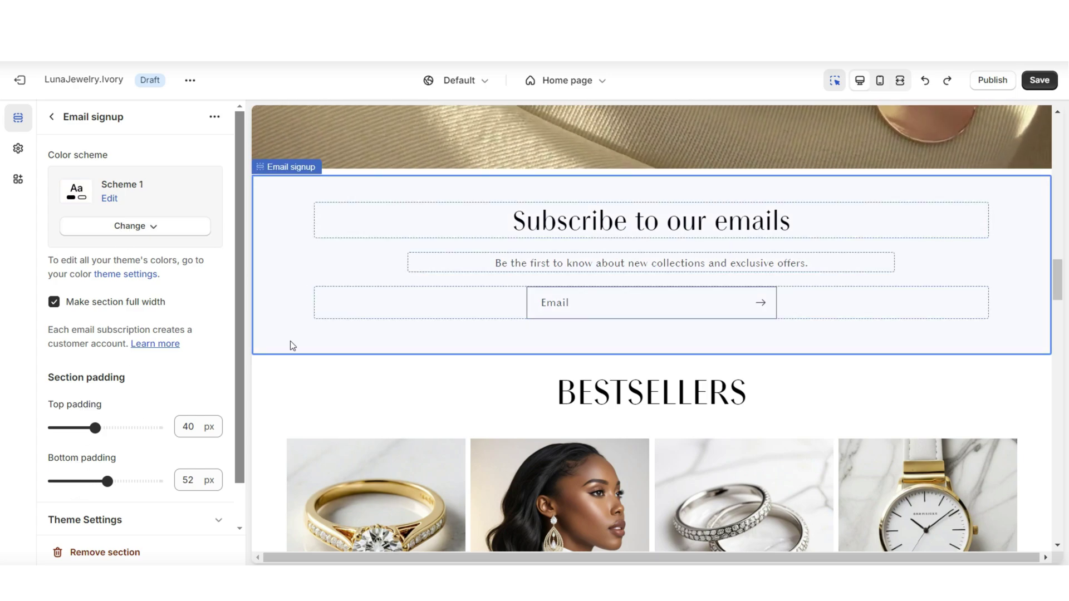
{"action": "left_click_drag", "start_coordinate": [107, 481], "coordinate": [86, 481]}
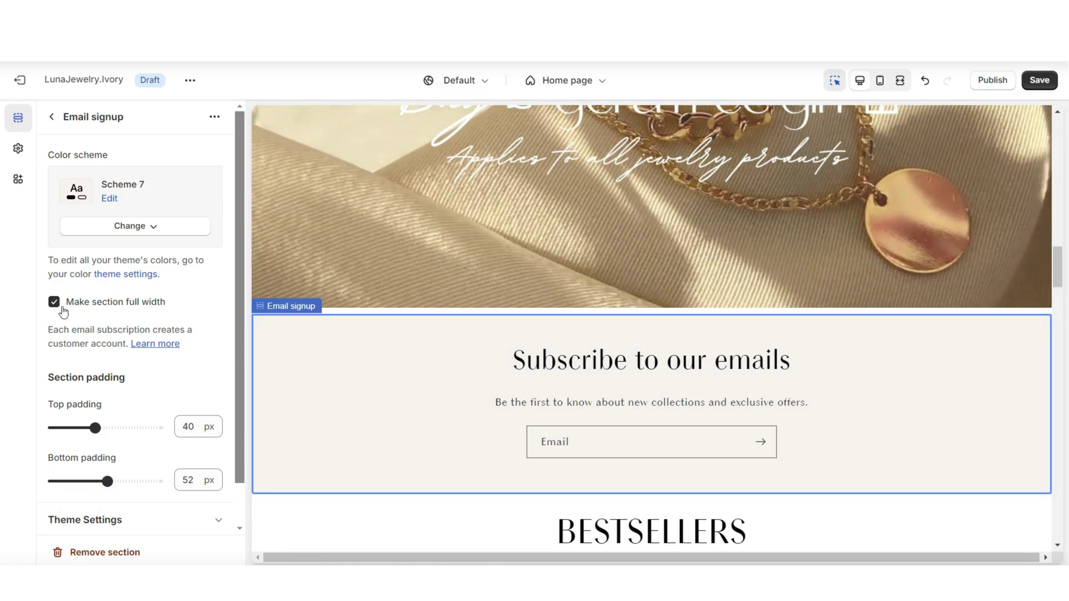
{"action": "left_click", "coordinate": [54, 302]}
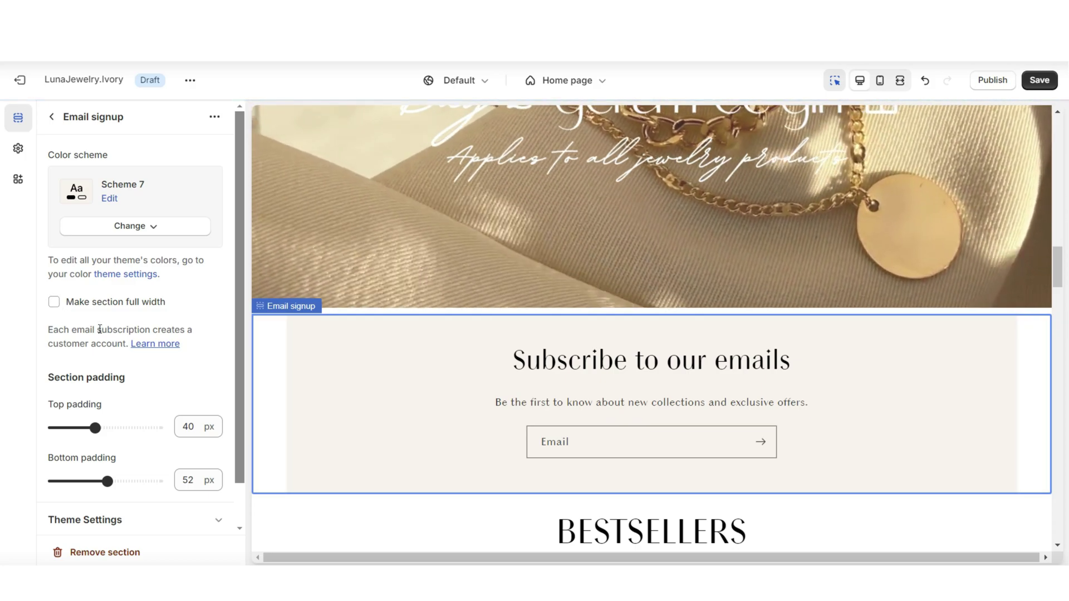
{"action": "left_click", "coordinate": [900, 80]}
{"action": "scroll", "coordinate": [1061, 307], "scroll_direction": "down", "scroll_amount": 3}
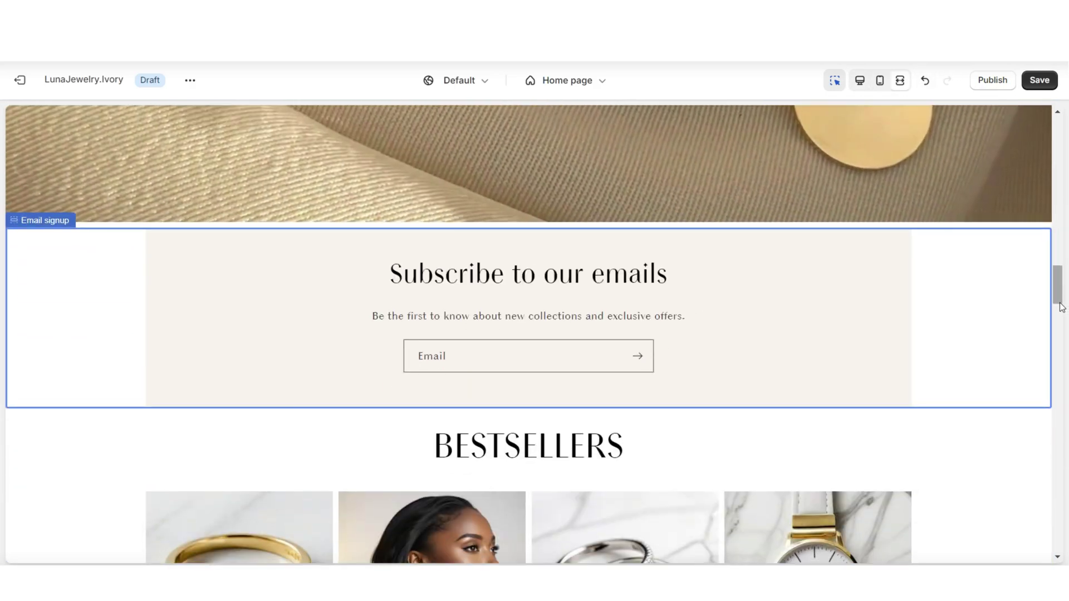
{"action": "scroll", "coordinate": [1062, 307], "scroll_direction": "down", "scroll_amount": 3}
{"action": "scroll", "coordinate": [1061, 307], "scroll_direction": "up", "scroll_amount": 4}
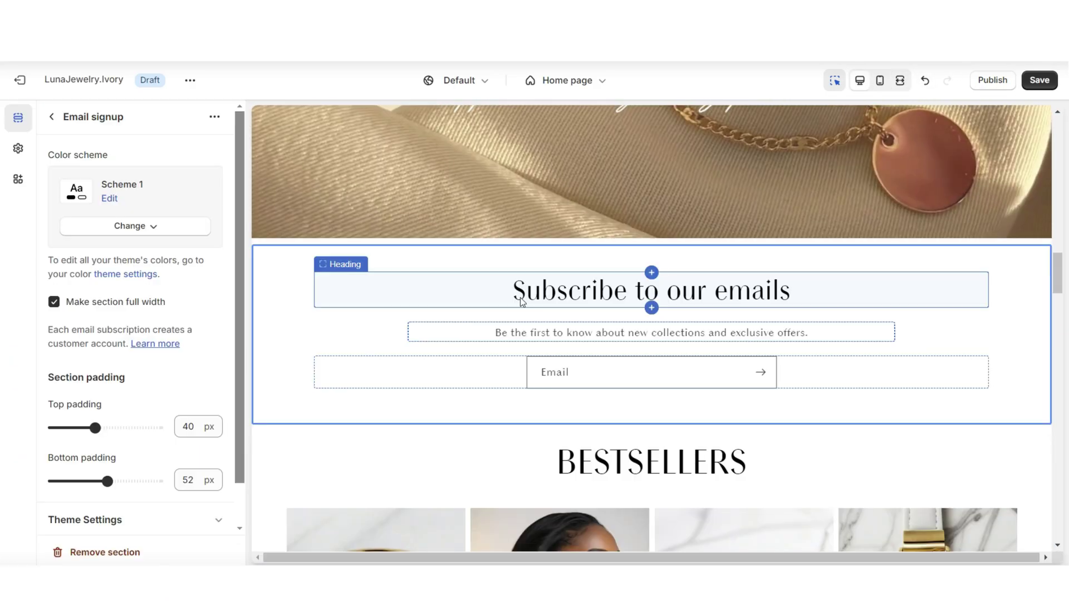
Change the signup heading to 'Get 10% Off When You Join Our Email List' at Large size.
{"action": "left_click", "coordinate": [522, 300]}
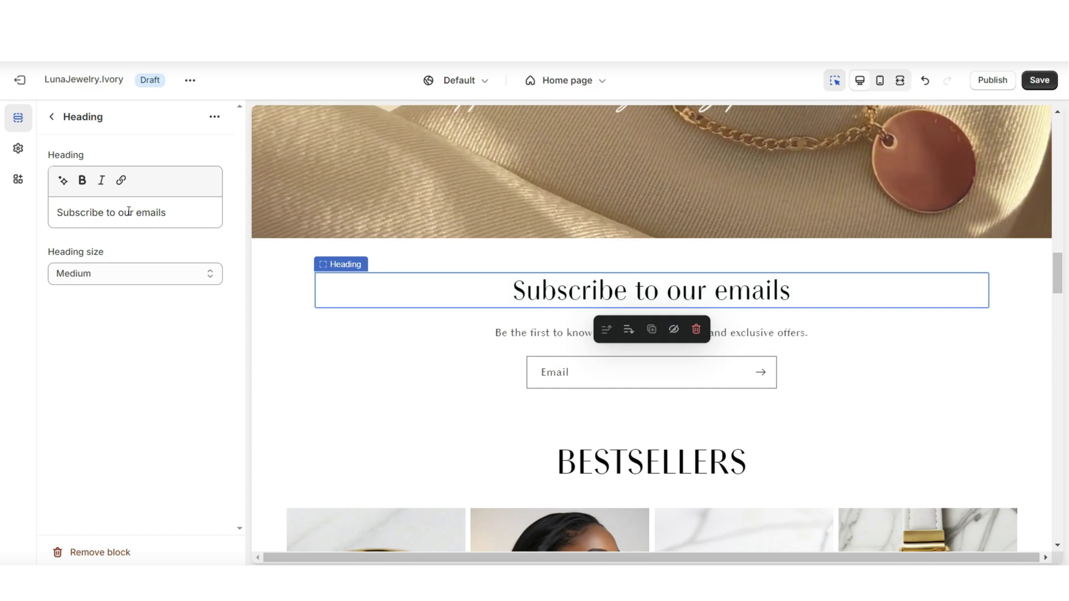
{"action": "triple_click", "coordinate": [142, 217]}
{"action": "type", "text": "Get 10% Off When You Join Our Email L"}
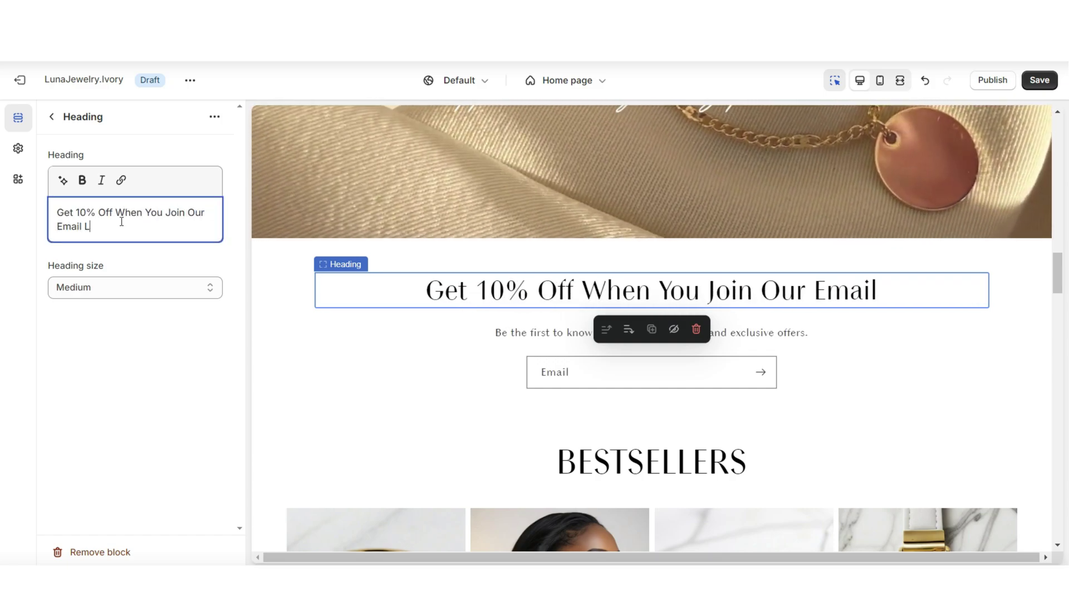
{"action": "type", "text": "ist"}
{"action": "left_click", "coordinate": [102, 271]}
{"action": "left_click", "coordinate": [97, 286]}
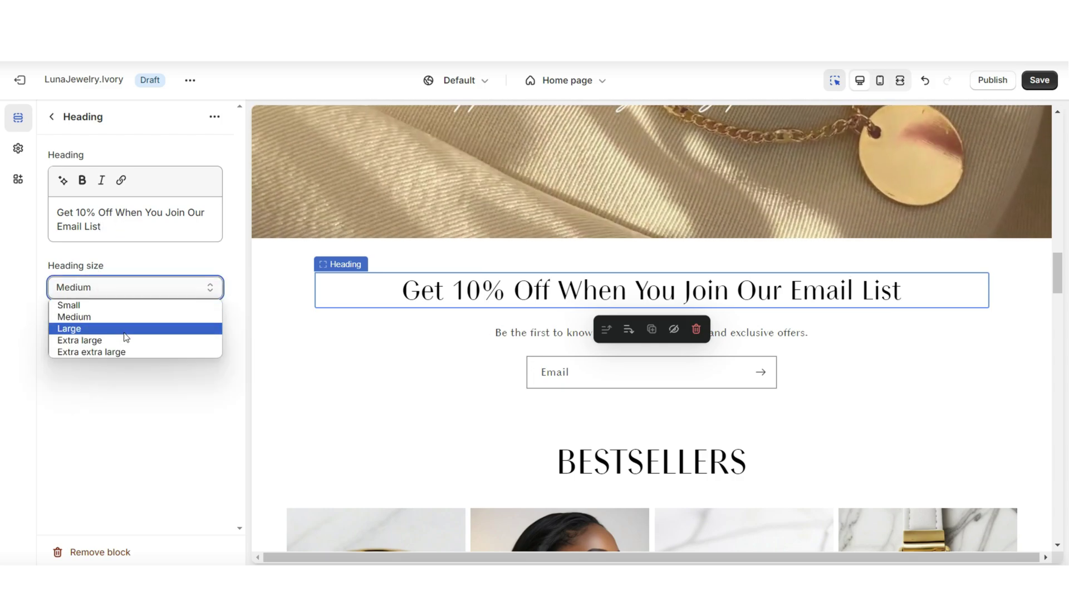
{"action": "left_click", "coordinate": [121, 329]}
Replace the subheading with the pasted three-point benefits list and preview the page full width.
{"action": "left_click", "coordinate": [559, 334]}
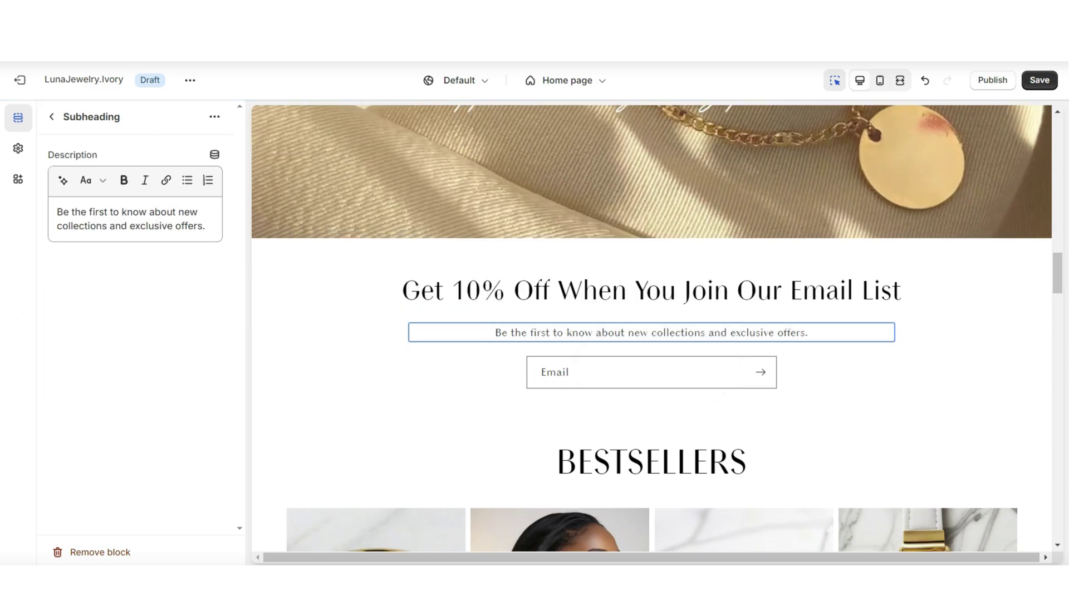
{"action": "triple_click", "coordinate": [97, 212]}
{"action": "right_click", "coordinate": [219, 214]}
{"action": "left_click", "coordinate": [261, 289]}
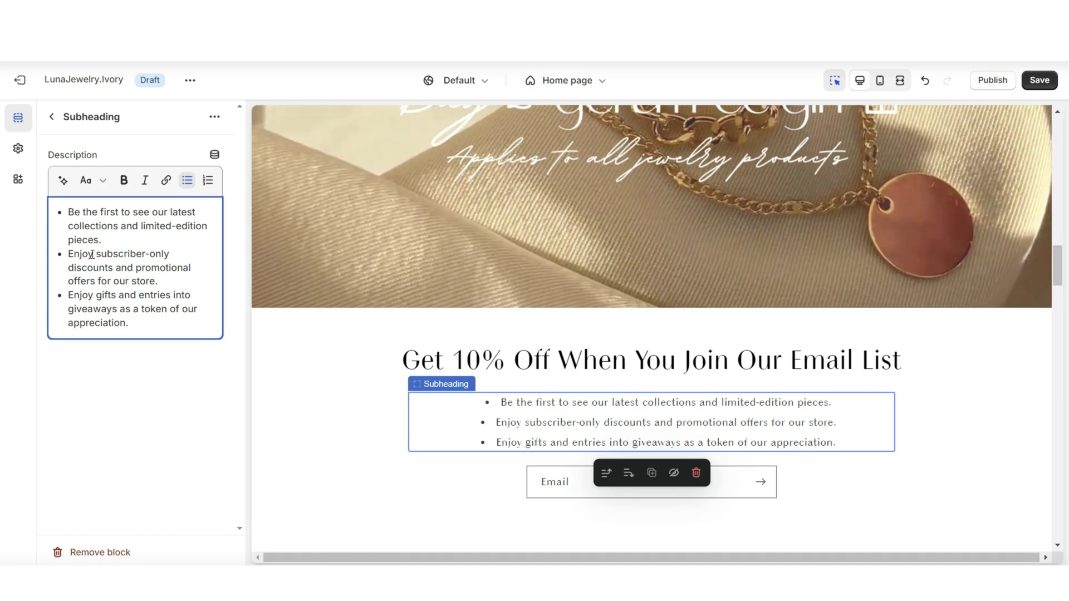
{"action": "key", "text": "ctrl+shift+f"}
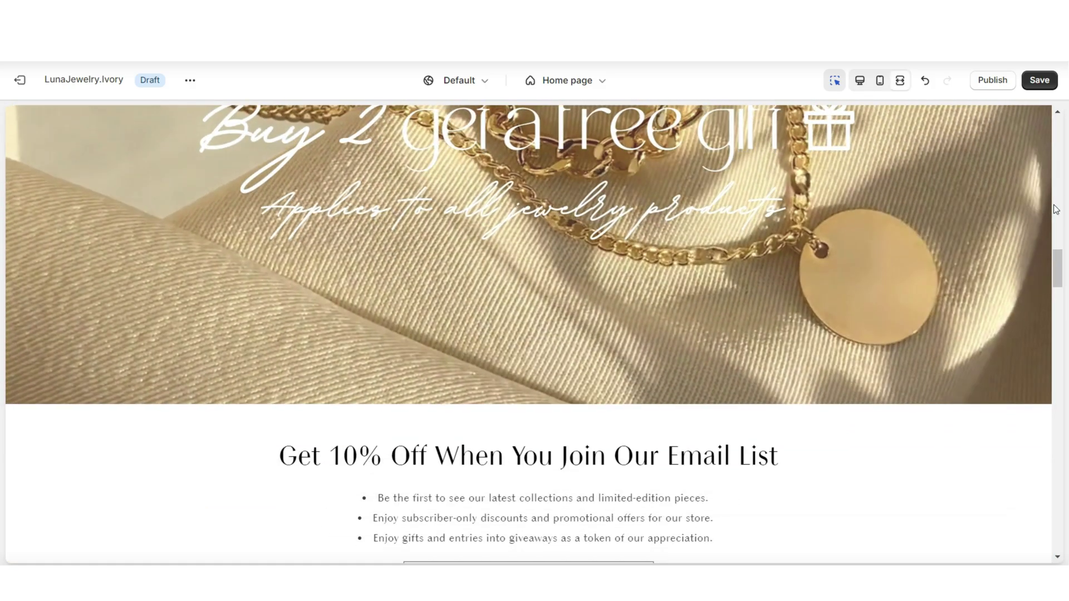
{"action": "scroll", "coordinate": [1056, 209], "scroll_direction": "down", "scroll_amount": 3}
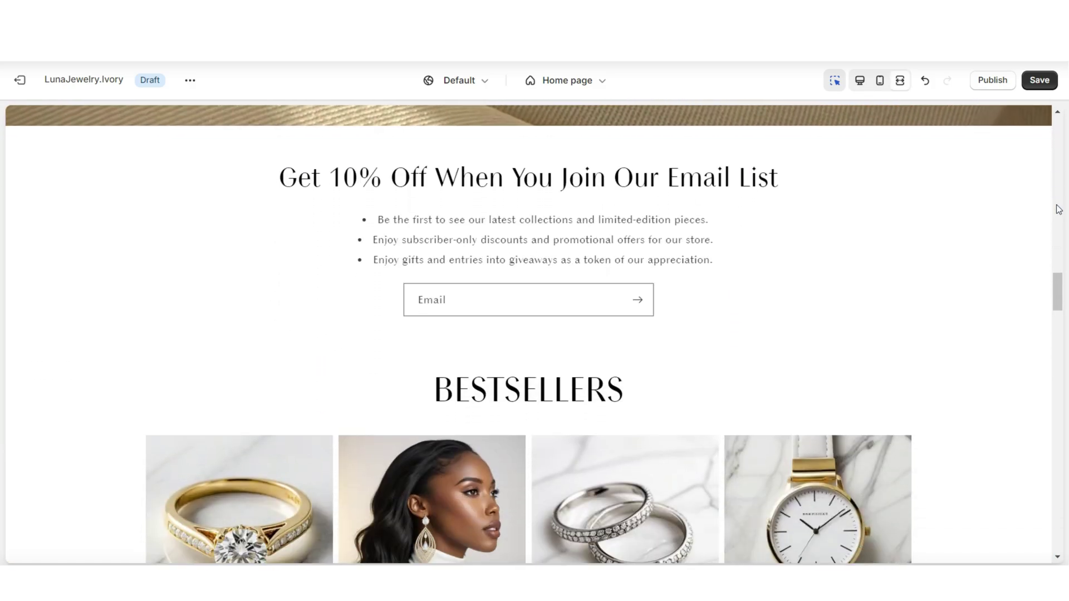
{"action": "scroll", "coordinate": [1057, 209], "scroll_direction": "up", "scroll_amount": 4}
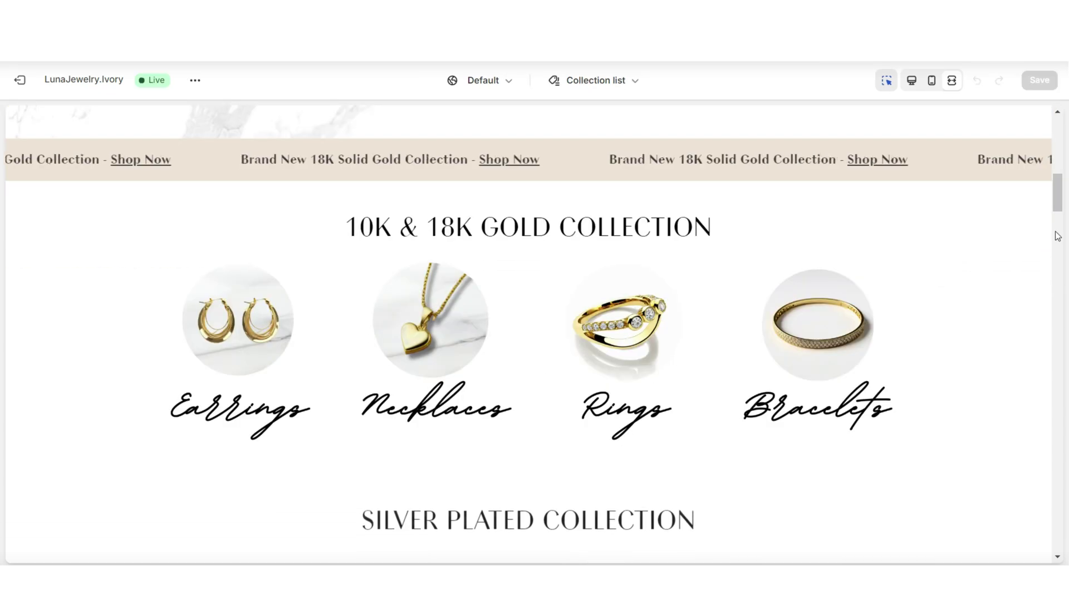
{"action": "scroll", "coordinate": [1056, 232], "scroll_direction": "up", "scroll_amount": 8}
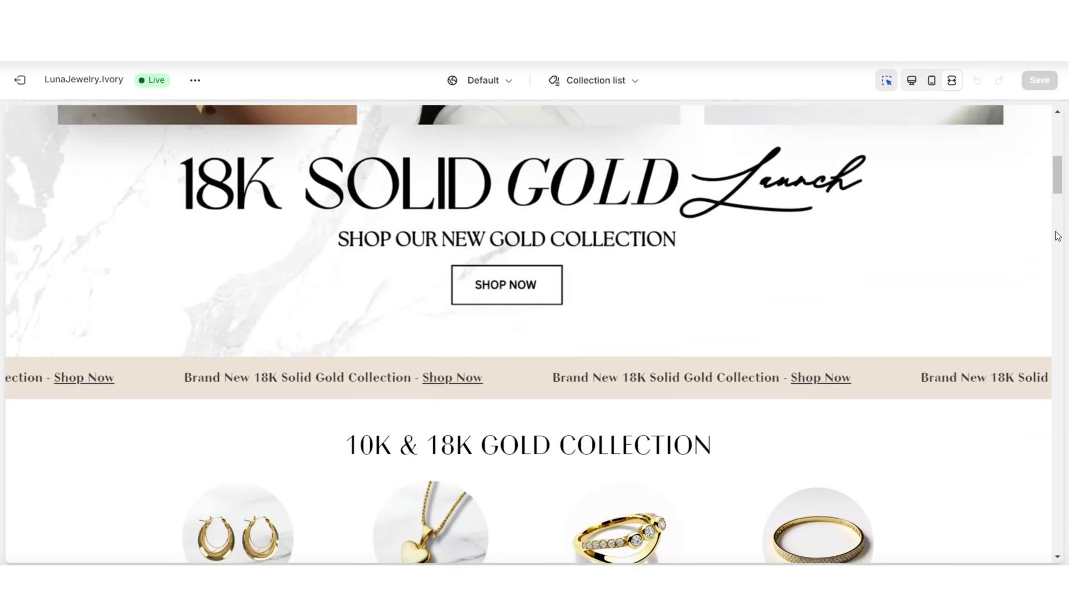
Create a page template named emailpage based on the Default page template.
{"action": "scroll", "coordinate": [1057, 235], "scroll_direction": "up", "scroll_amount": 3}
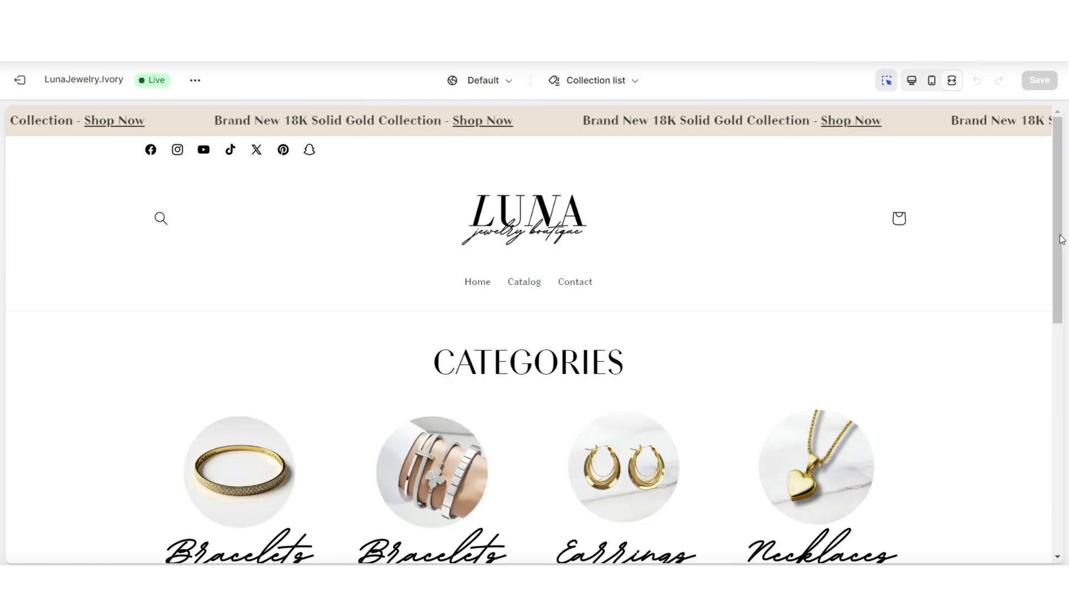
{"action": "scroll", "coordinate": [1061, 239], "scroll_direction": "down", "scroll_amount": 4}
{"action": "scroll", "coordinate": [1060, 240], "scroll_direction": "down", "scroll_amount": 5}
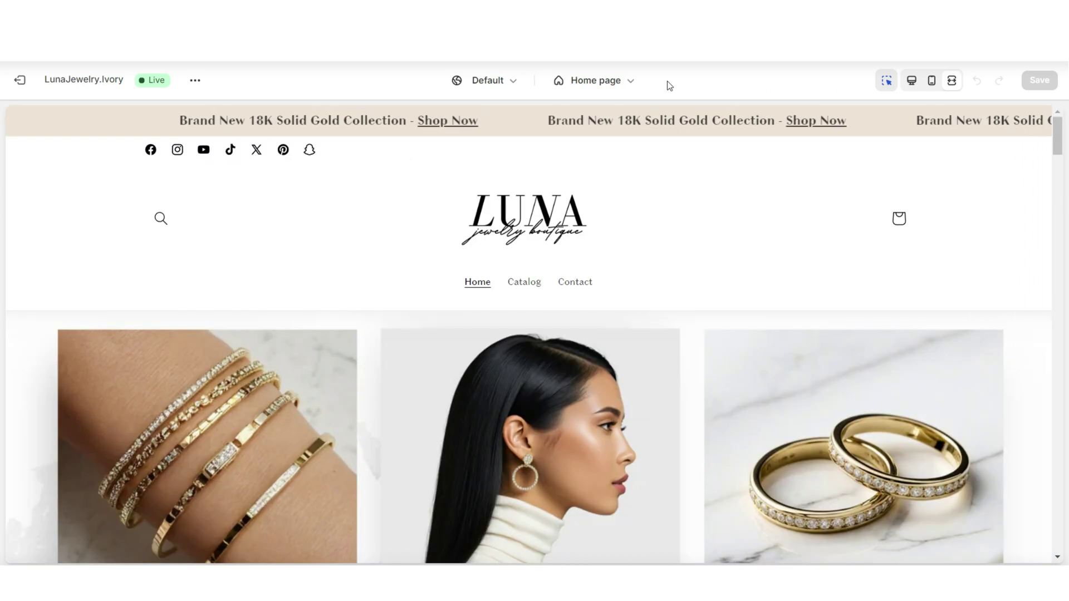
{"action": "left_click", "coordinate": [624, 82]}
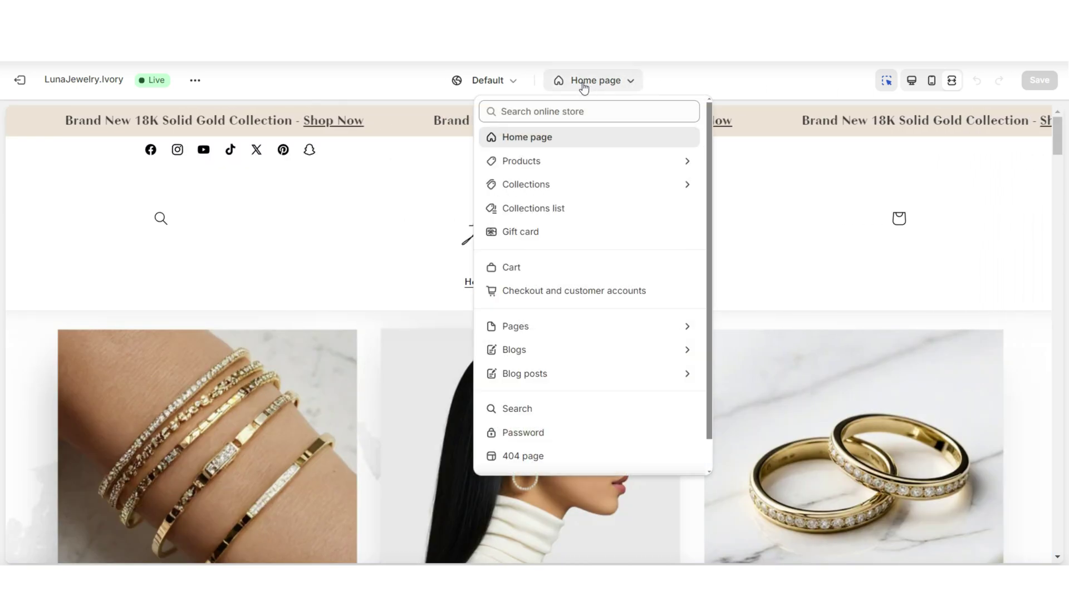
{"action": "left_click", "coordinate": [586, 336]}
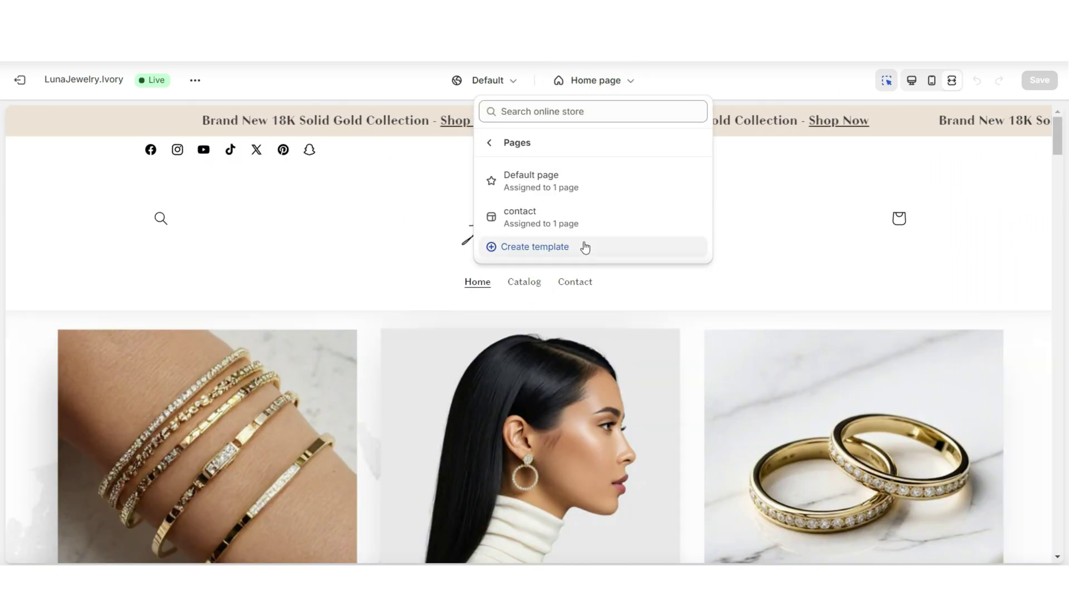
{"action": "left_click", "coordinate": [552, 249]}
{"action": "left_click", "coordinate": [494, 316]}
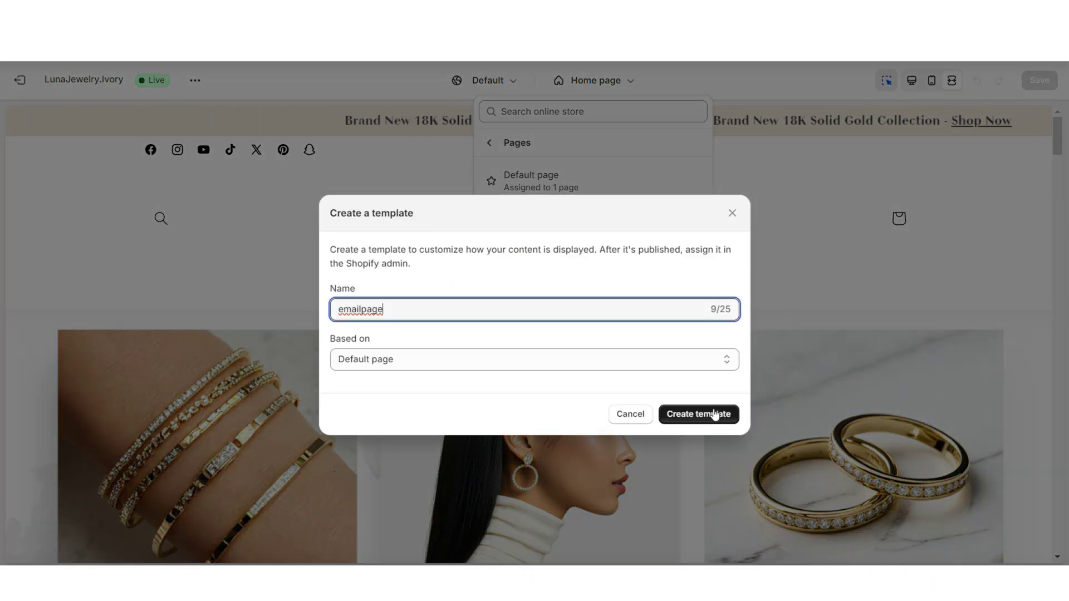
{"action": "left_click", "coordinate": [696, 415]}
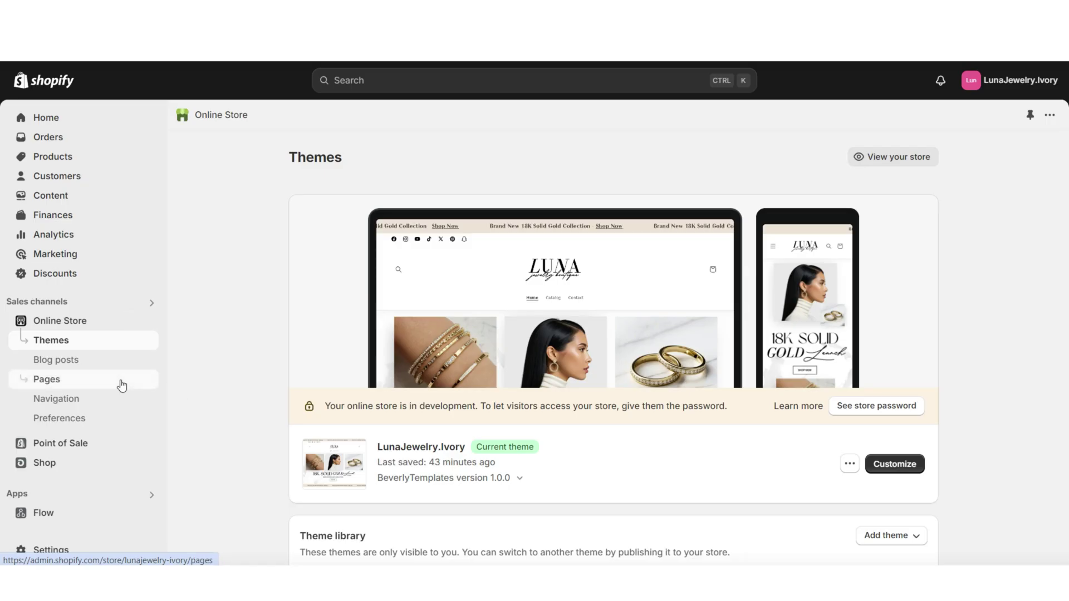
Add a page titled 'Email Page' using the emailpage template and save it.
{"action": "left_click", "coordinate": [122, 385]}
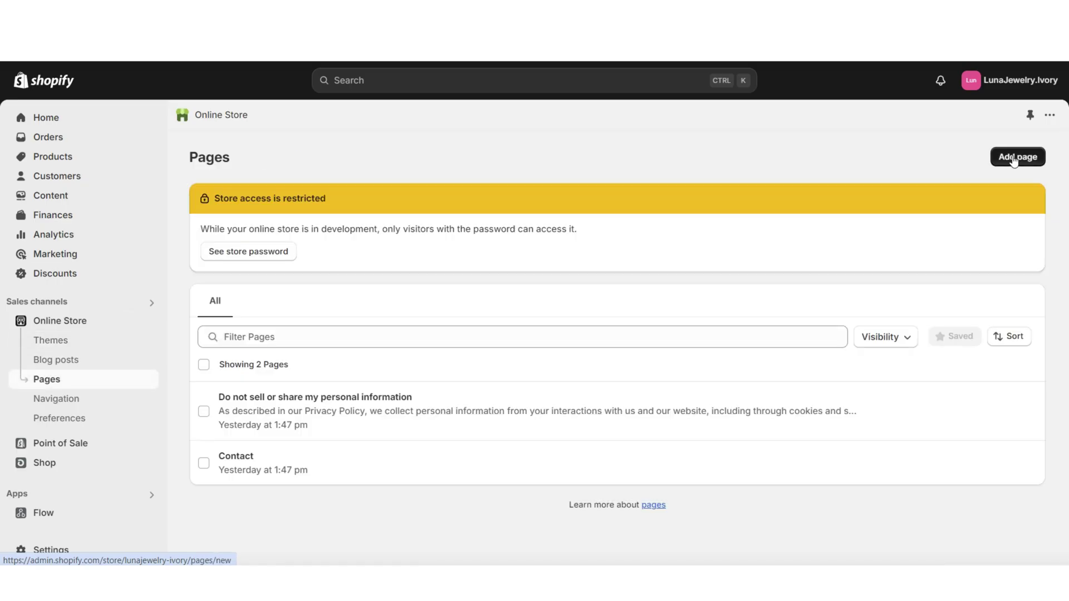
{"action": "left_click", "coordinate": [1013, 158]}
{"action": "left_click", "coordinate": [355, 222]}
{"action": "type", "text": "Email Page"}
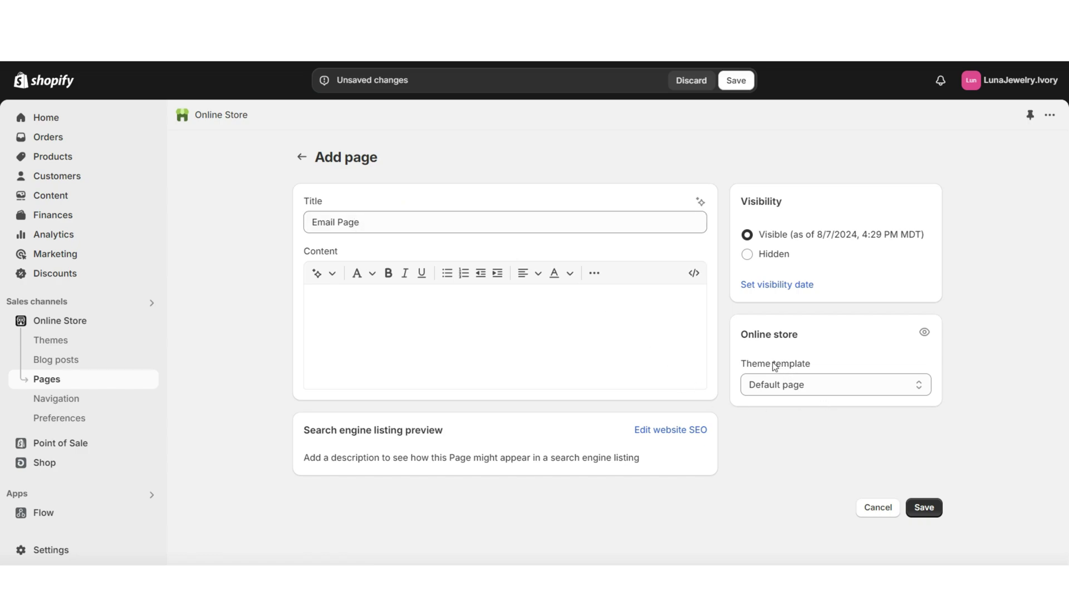
{"action": "left_click", "coordinate": [778, 385]}
{"action": "left_click", "coordinate": [782, 426]}
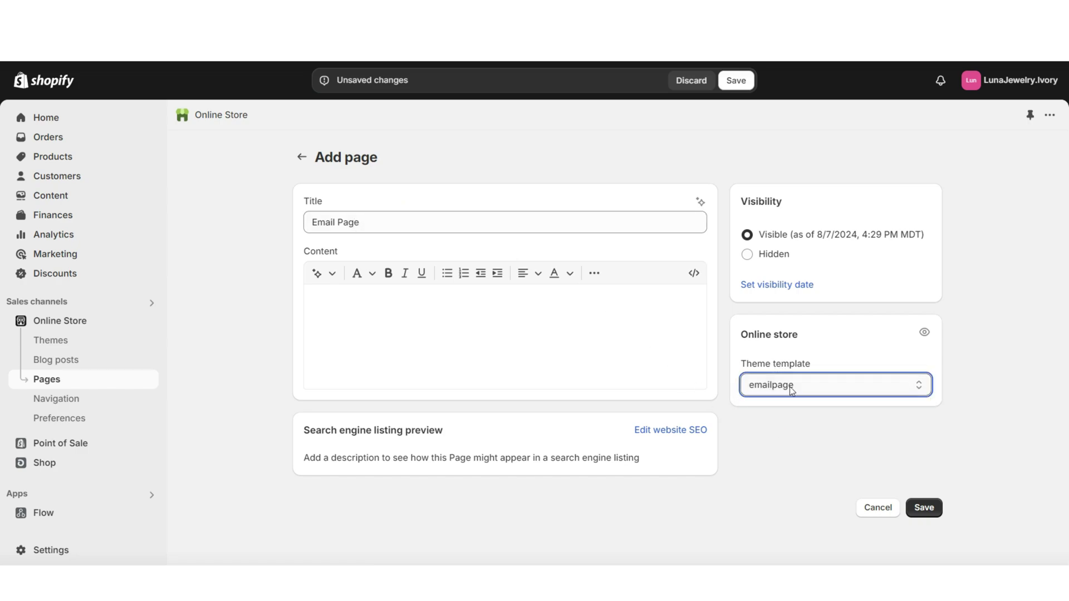
{"action": "left_click", "coordinate": [736, 83]}
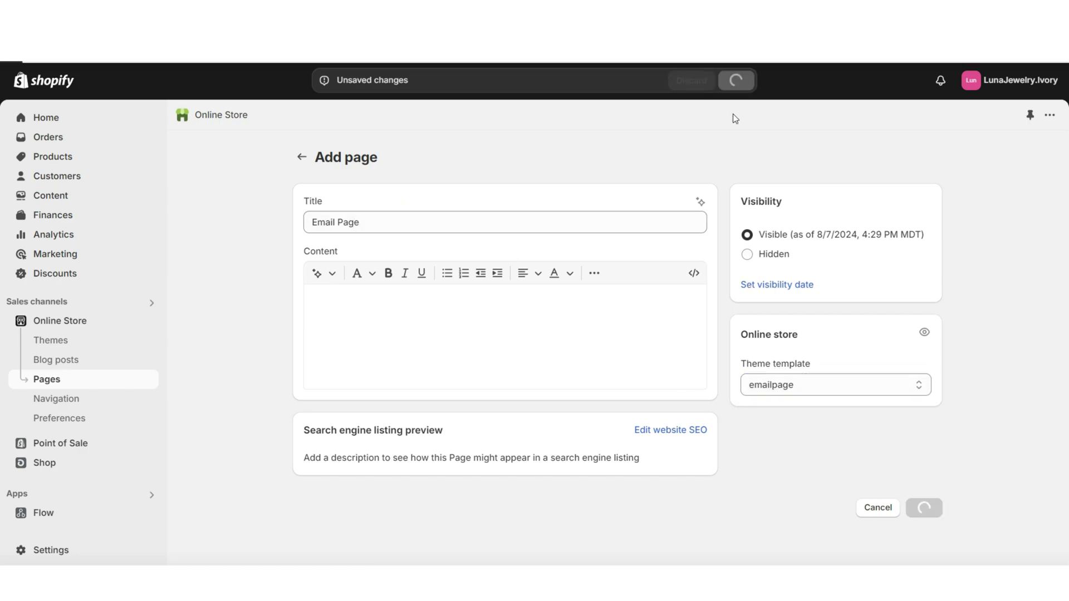
{"action": "left_click", "coordinate": [51, 340]}
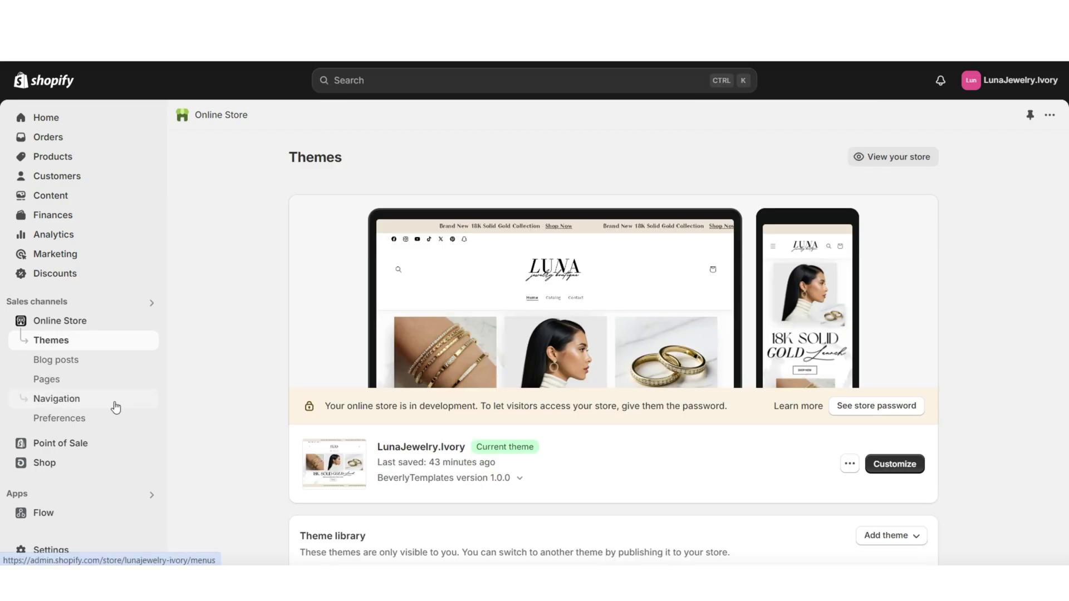
Add a 'Join Our Email List' item linking to Email Page to the Footer menu.
{"action": "left_click", "coordinate": [115, 403]}
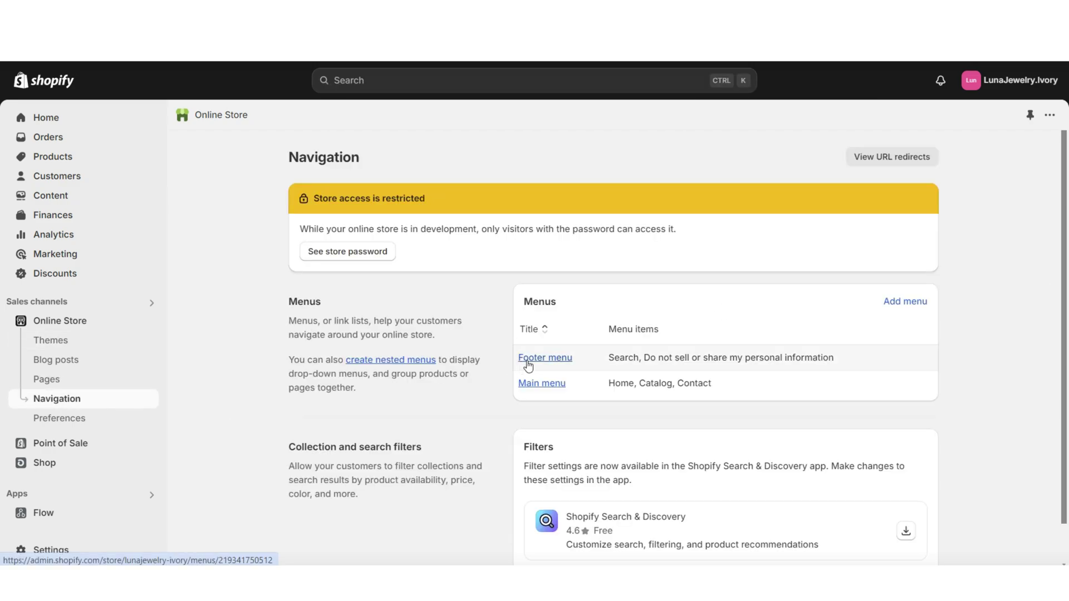
{"action": "left_click", "coordinate": [531, 362]}
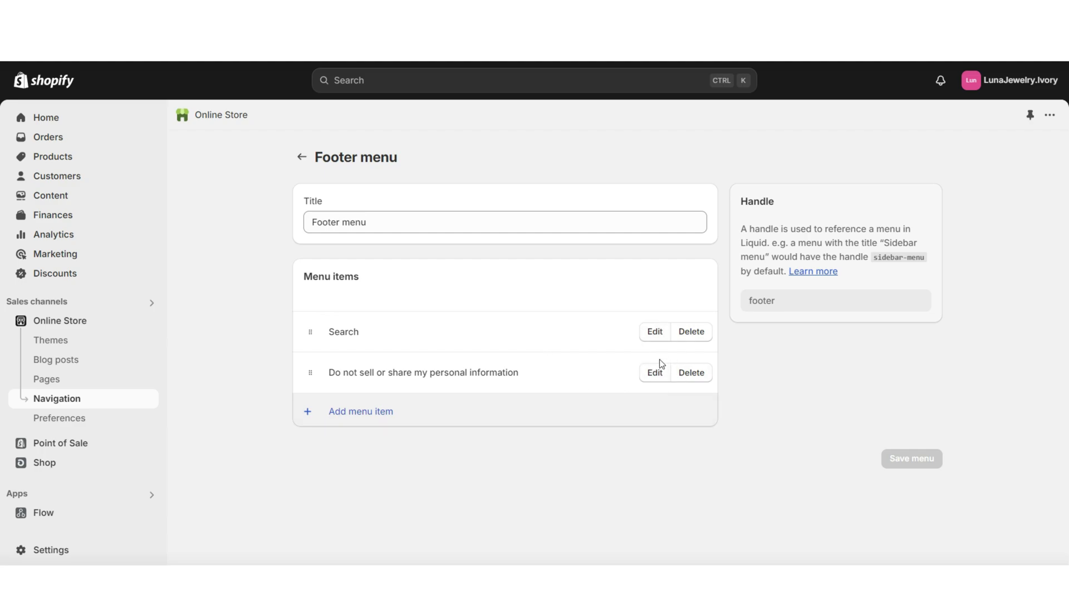
{"action": "left_click", "coordinate": [341, 414]}
{"action": "left_click", "coordinate": [877, 217]}
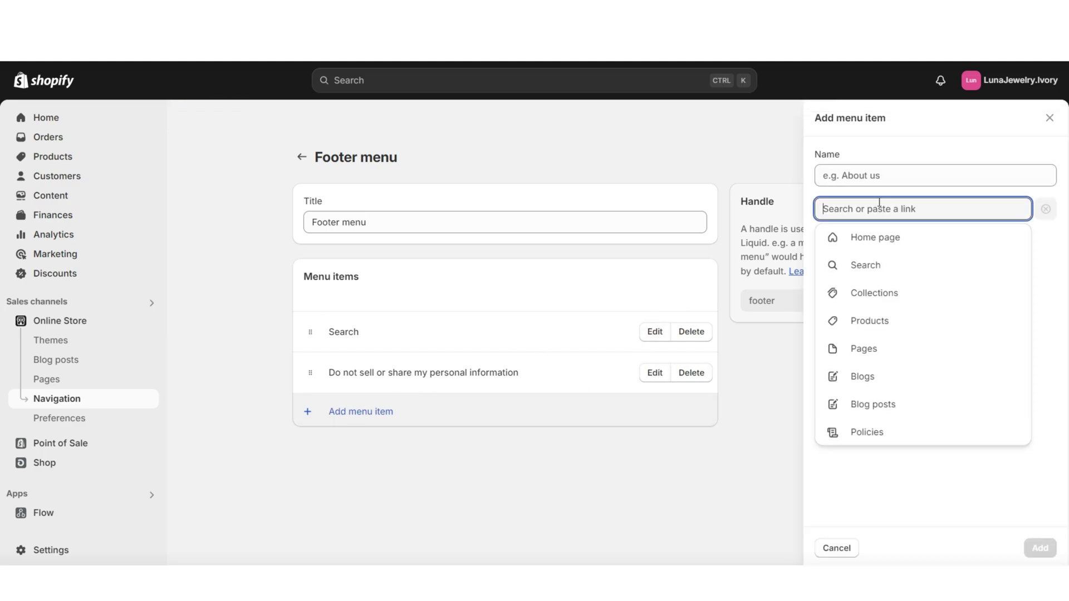
{"action": "left_click", "coordinate": [863, 135]}
{"action": "left_click", "coordinate": [877, 209]}
{"action": "left_click", "coordinate": [883, 346]}
{"action": "left_click", "coordinate": [885, 323]}
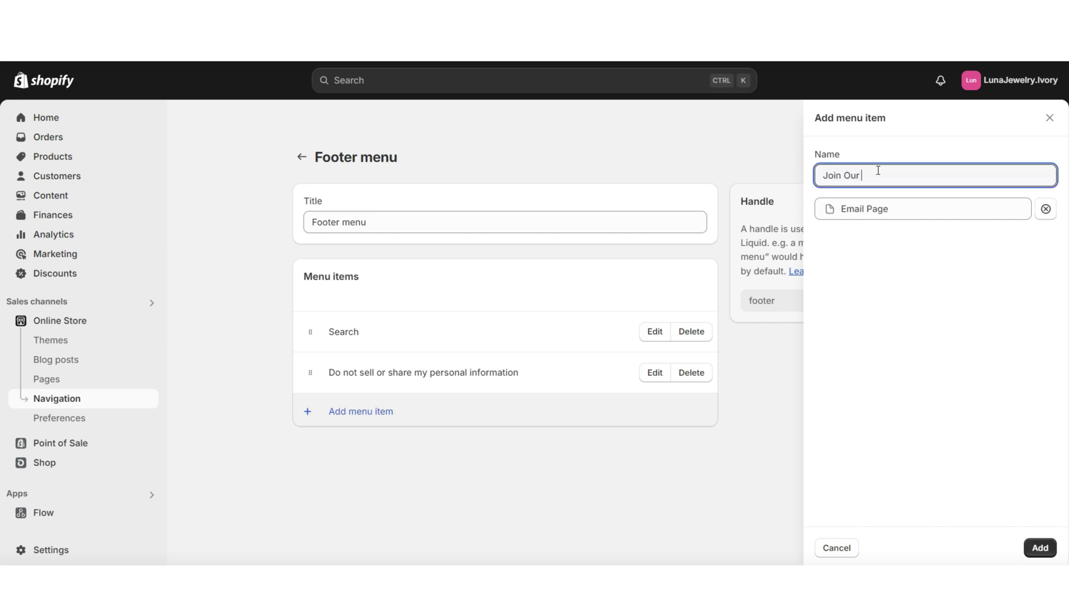
{"action": "left_click", "coordinate": [1040, 548]}
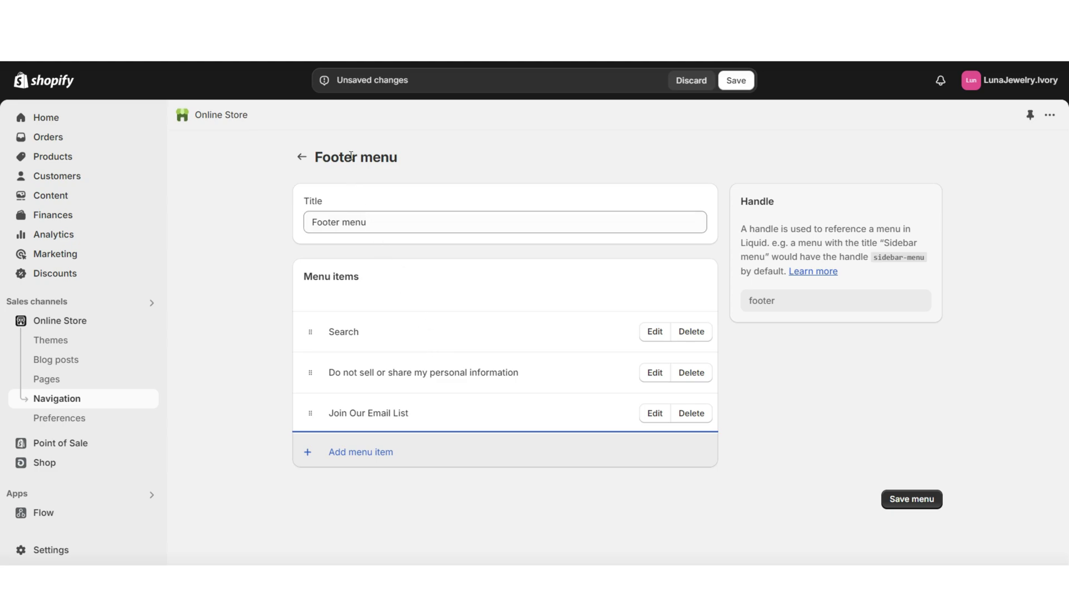
Add Home and Shop All items, put Home first and Shop All below Search, and save.
{"action": "left_click", "coordinate": [362, 462]}
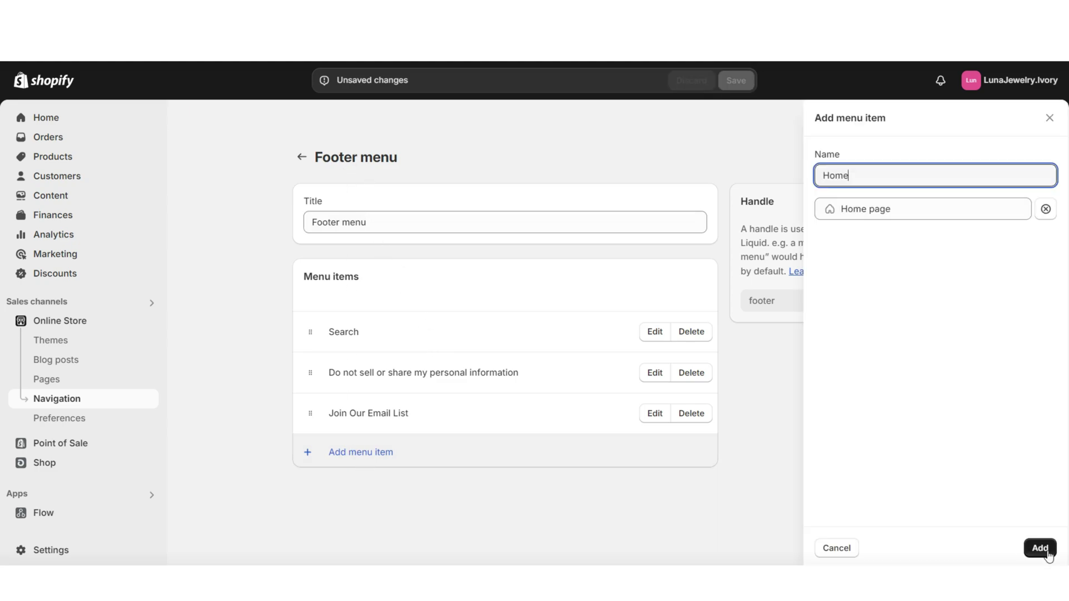
{"action": "left_click", "coordinate": [1039, 548]}
{"action": "left_click_drag", "start_coordinate": [310, 450], "coordinate": [308, 340]}
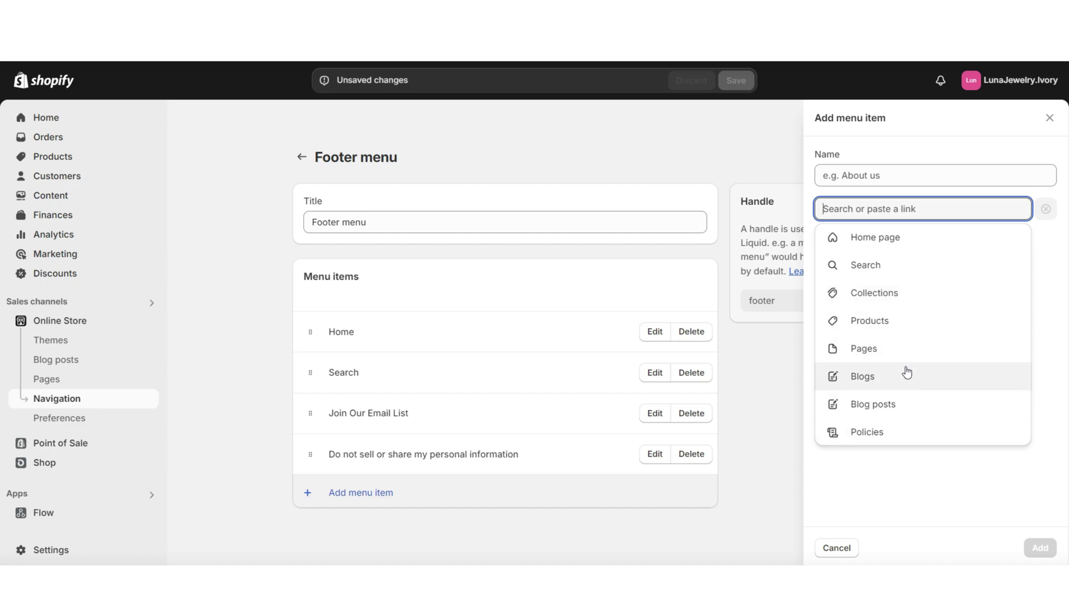
{"action": "left_click", "coordinate": [895, 317]}
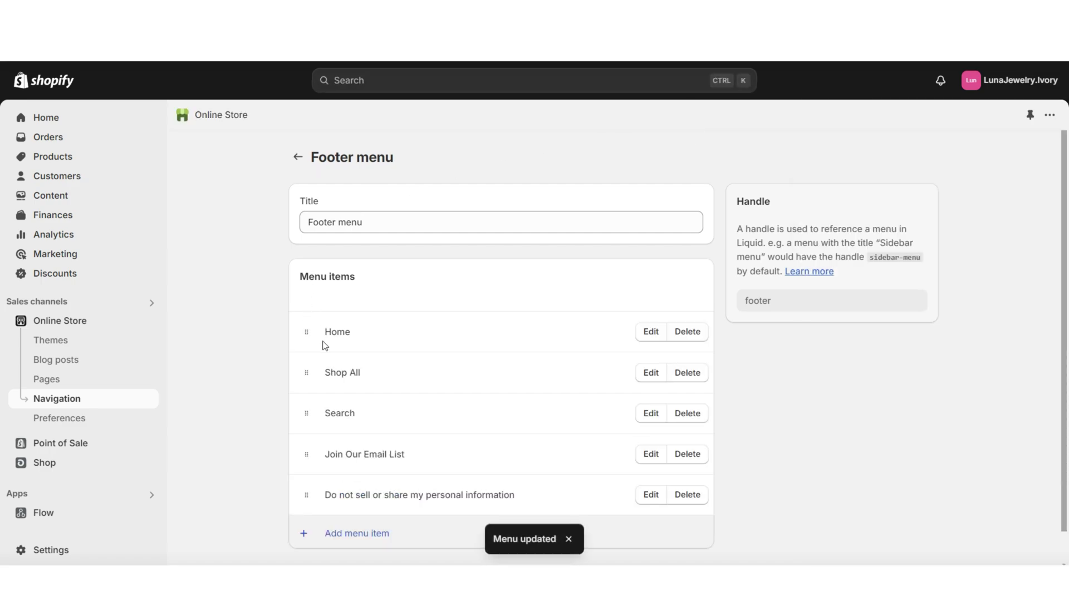
{"action": "left_click_drag", "start_coordinate": [305, 372], "coordinate": [306, 413]}
{"action": "left_click", "coordinate": [736, 80]}
{"action": "left_click", "coordinate": [51, 340]}
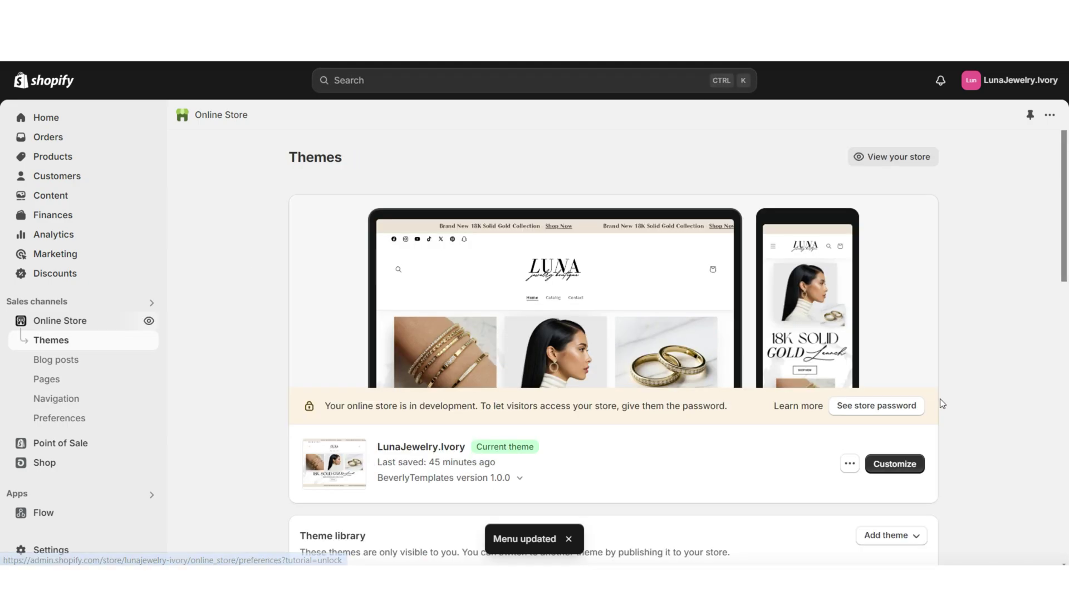
Add a Menu block to the footer and clear its Quick links heading.
{"action": "left_click", "coordinate": [895, 462]}
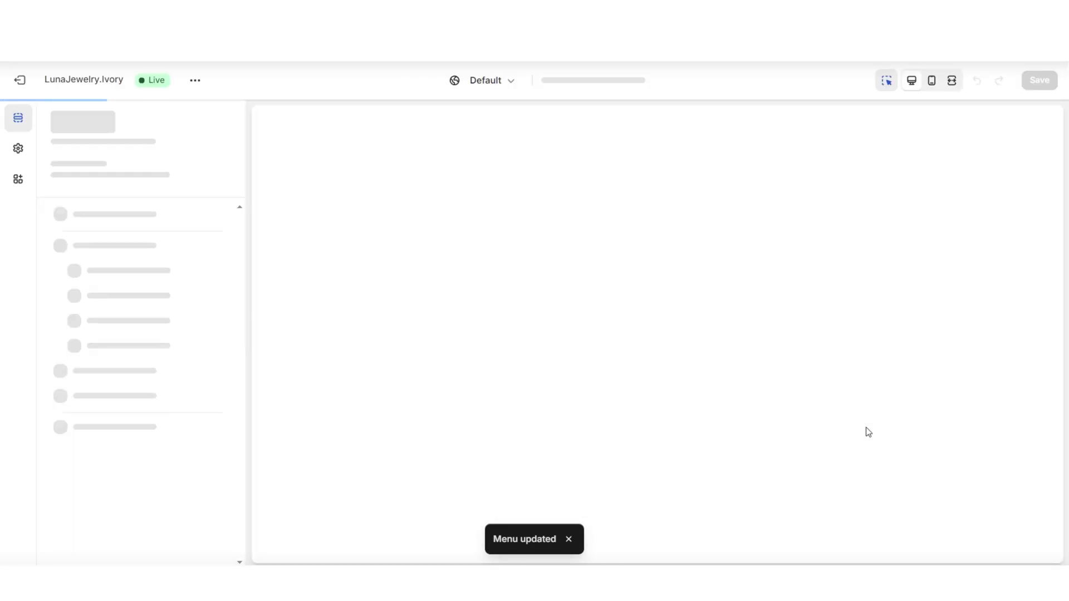
{"action": "scroll", "coordinate": [1059, 267], "scroll_direction": "down", "scroll_amount": 10}
{"action": "scroll", "coordinate": [1061, 267], "scroll_direction": "down", "scroll_amount": 15}
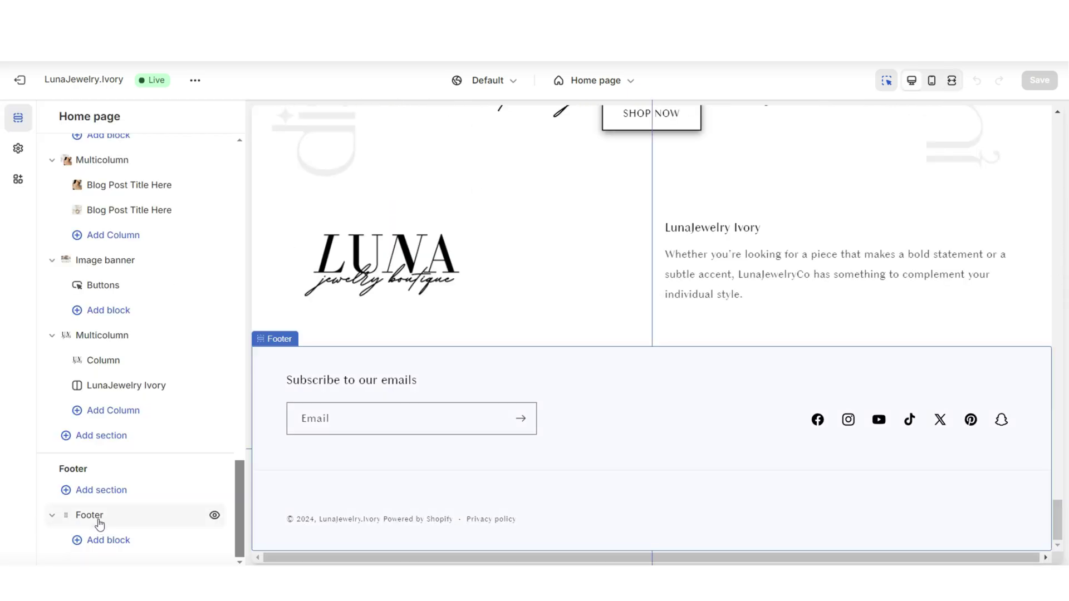
{"action": "left_click", "coordinate": [109, 541]}
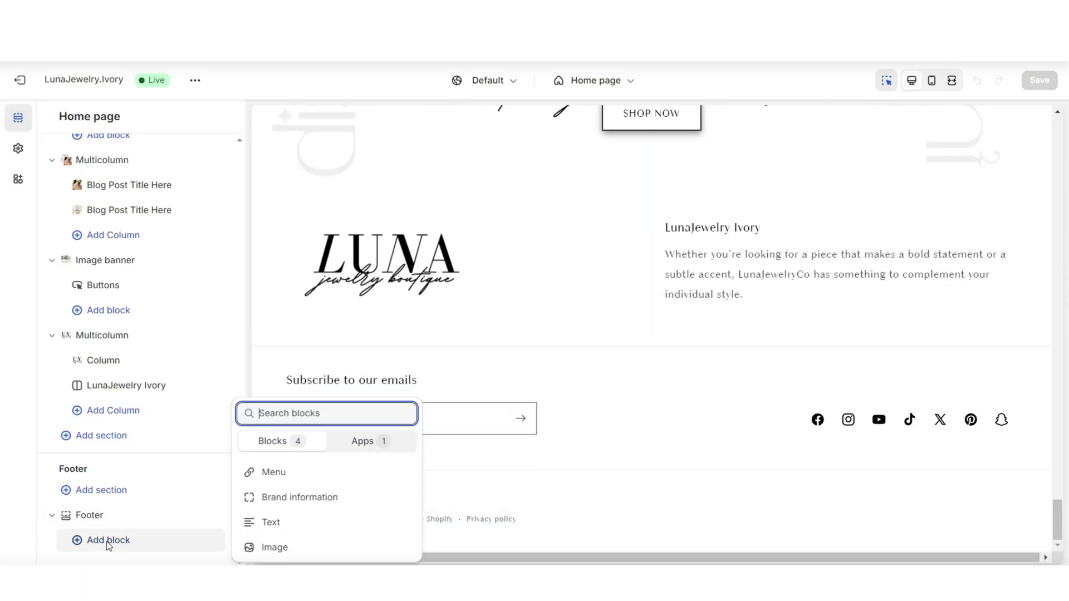
{"action": "left_click", "coordinate": [277, 478]}
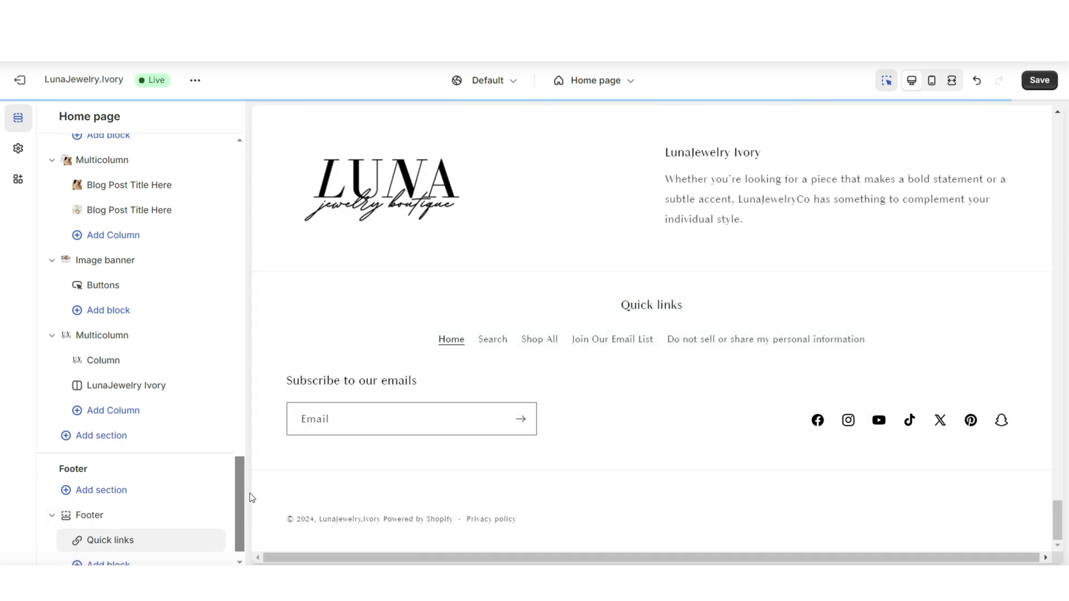
{"action": "left_click", "coordinate": [508, 317]}
{"action": "triple_click", "coordinate": [111, 214]}
{"action": "key", "text": "BackSpace"}
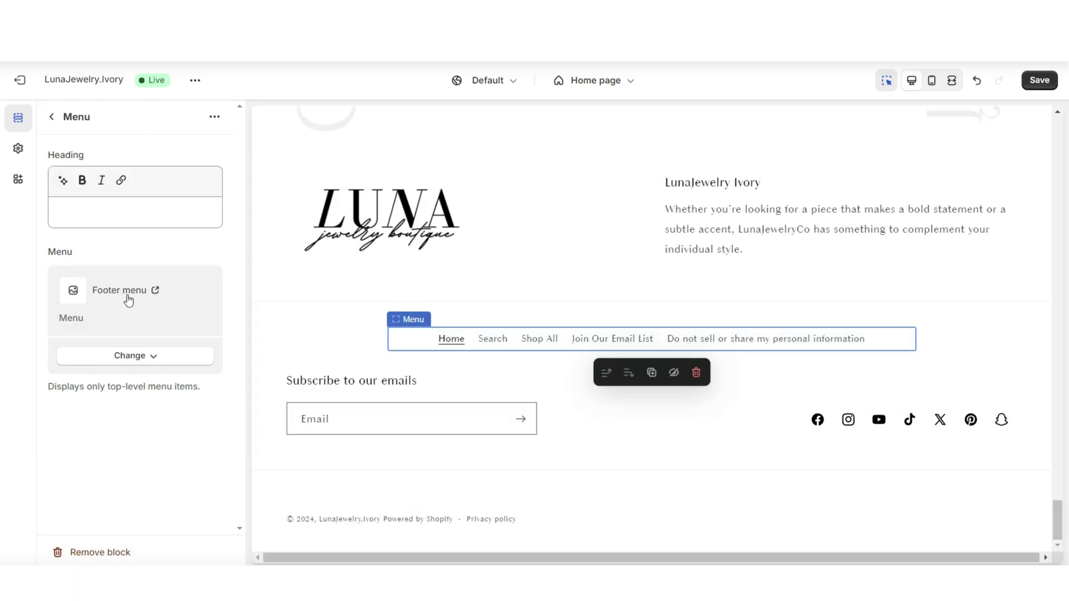
{"action": "key", "text": "Escape"}
Add an Image block to the footer for the Luna logo at width 230.
{"action": "left_click", "coordinate": [127, 545]}
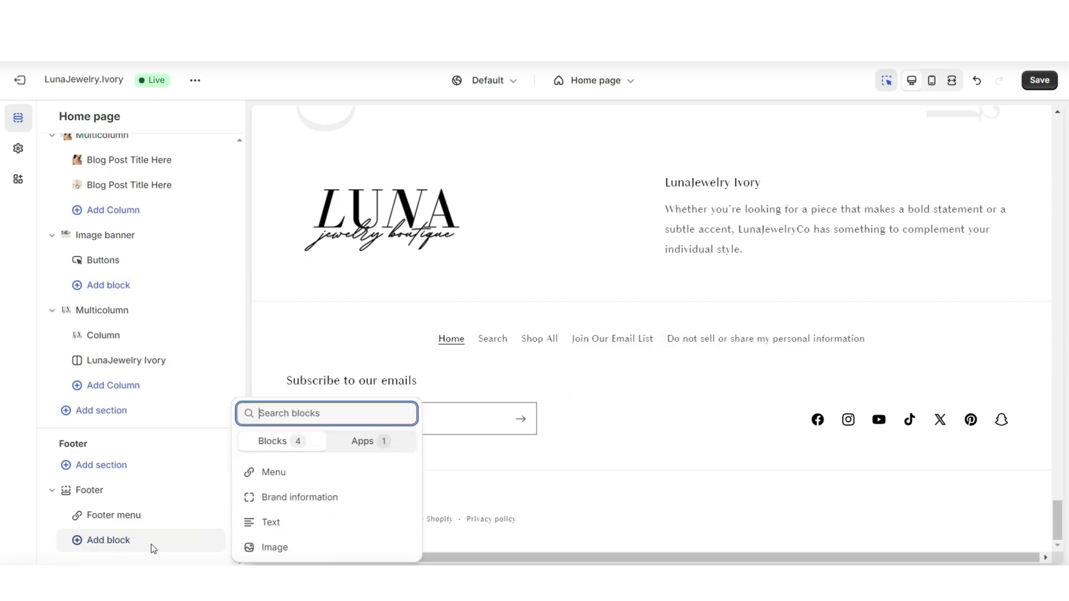
{"action": "left_click", "coordinate": [268, 543]}
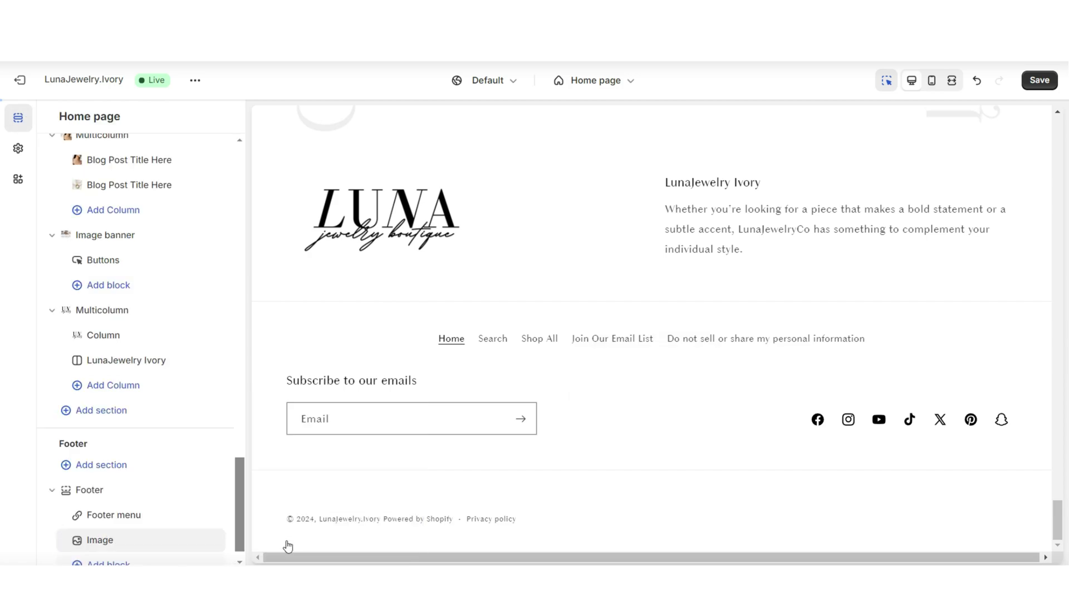
{"action": "left_click", "coordinate": [139, 540]}
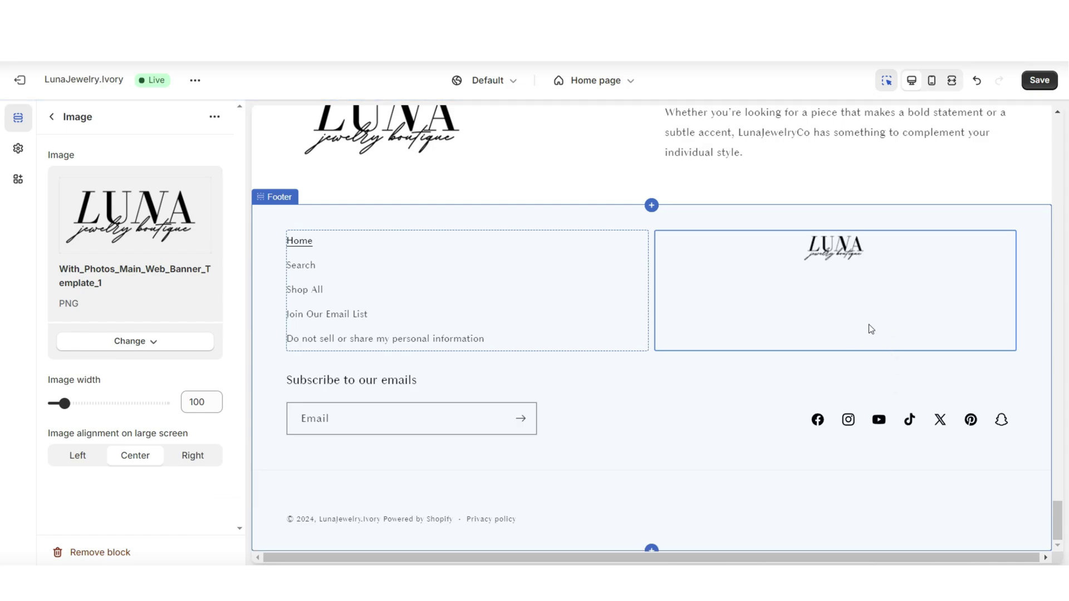
{"action": "left_click", "coordinate": [53, 116]}
{"action": "left_click", "coordinate": [82, 543]}
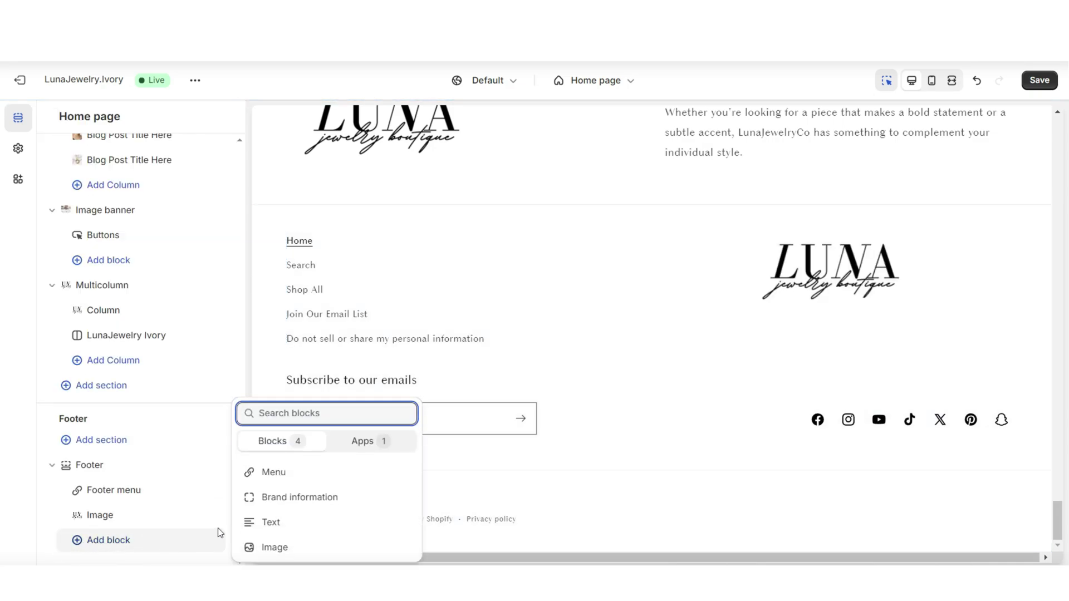
Add a footer Text block with heading 'Luna | JewelryCo' and the pasted collection paragraph.
{"action": "left_click", "coordinate": [285, 524]}
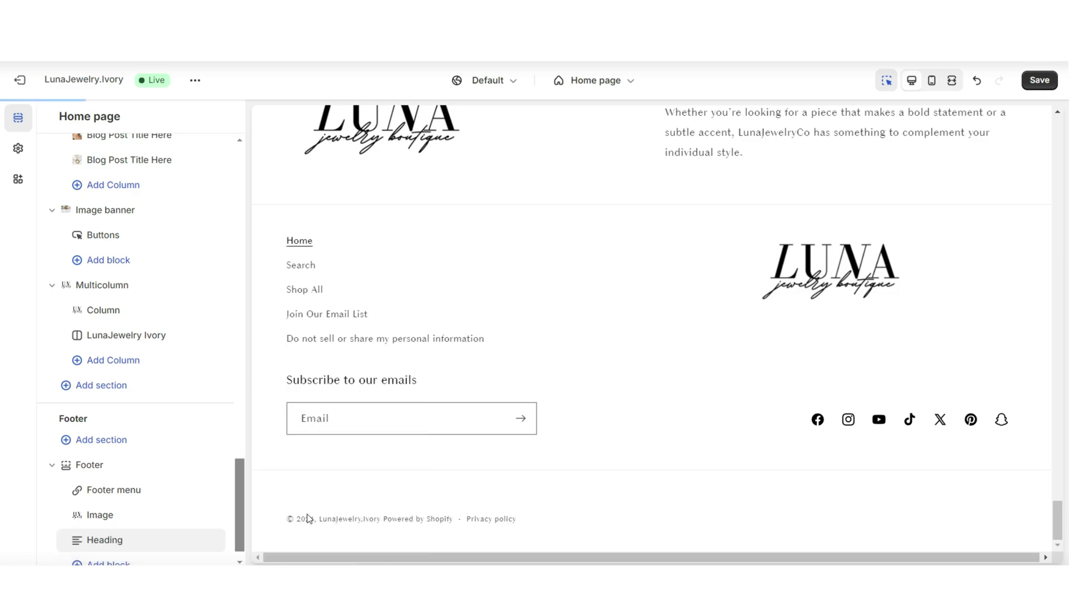
{"action": "left_click", "coordinate": [915, 299]}
{"action": "double_click", "coordinate": [129, 210]}
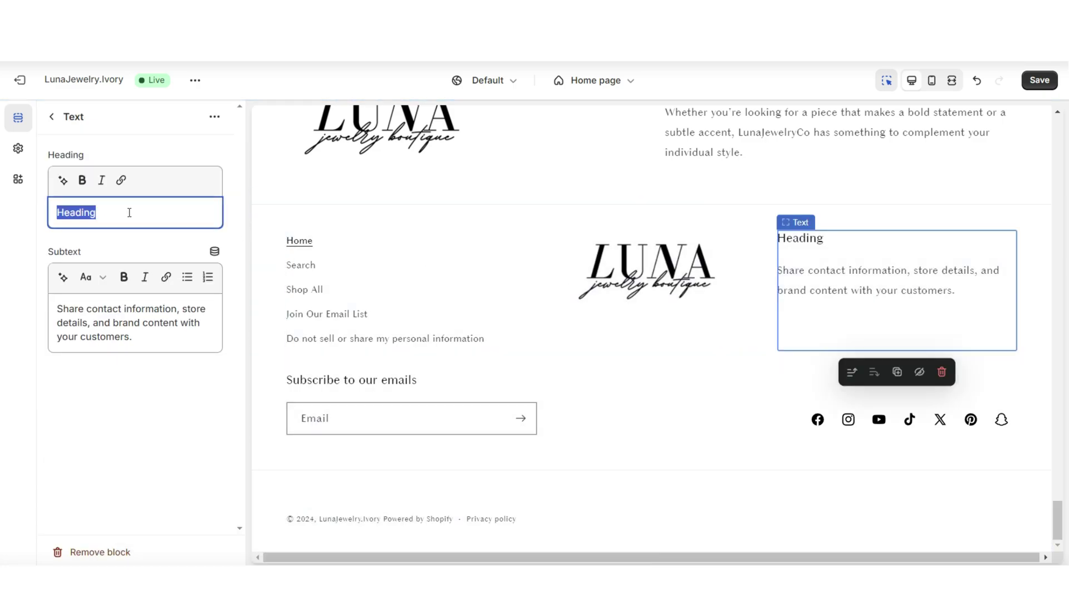
{"action": "type", "text": "Luna | JewelryCo"}
{"action": "triple_click", "coordinate": [89, 320]}
{"action": "right_click", "coordinate": [89, 320]}
{"action": "left_click", "coordinate": [136, 102]}
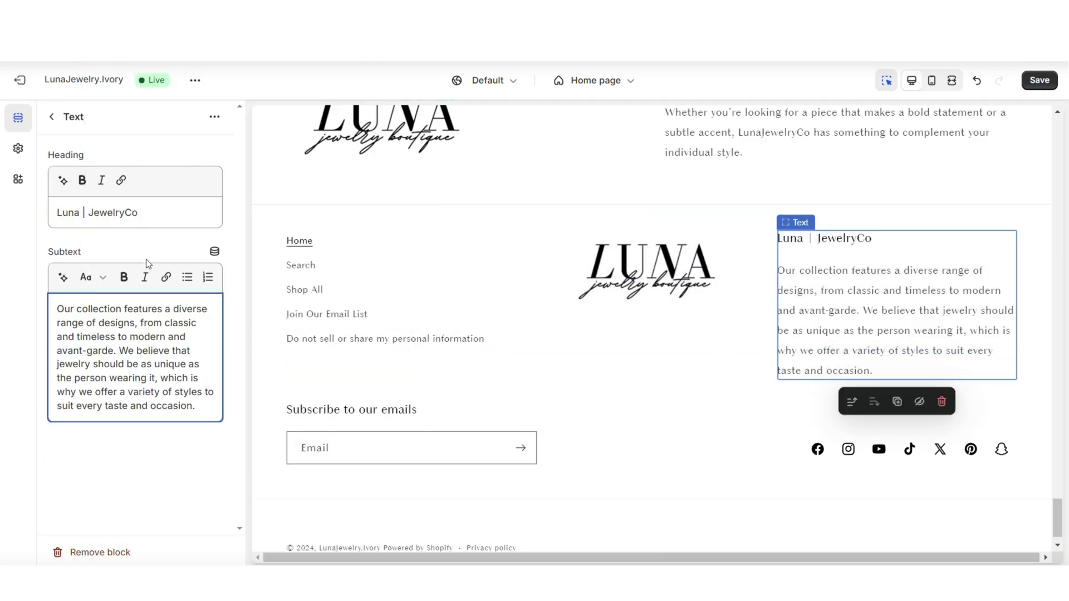
Make the description's closing sentences bold italic, leaving them unlinked and at normal size.
{"action": "left_click_drag", "start_coordinate": [197, 405], "coordinate": [110, 355]}
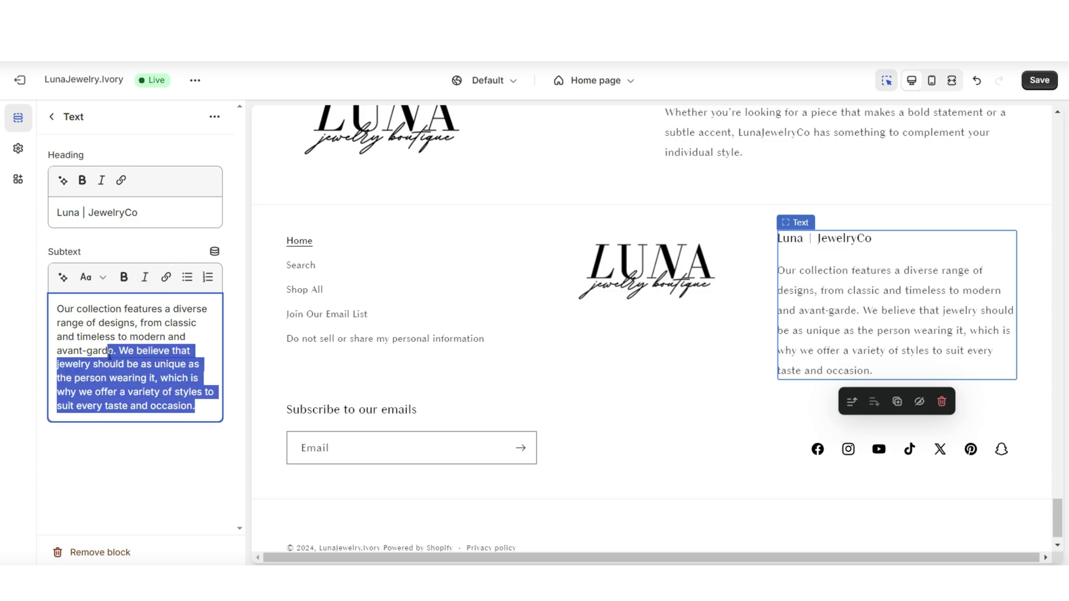
{"action": "left_click", "coordinate": [90, 276]}
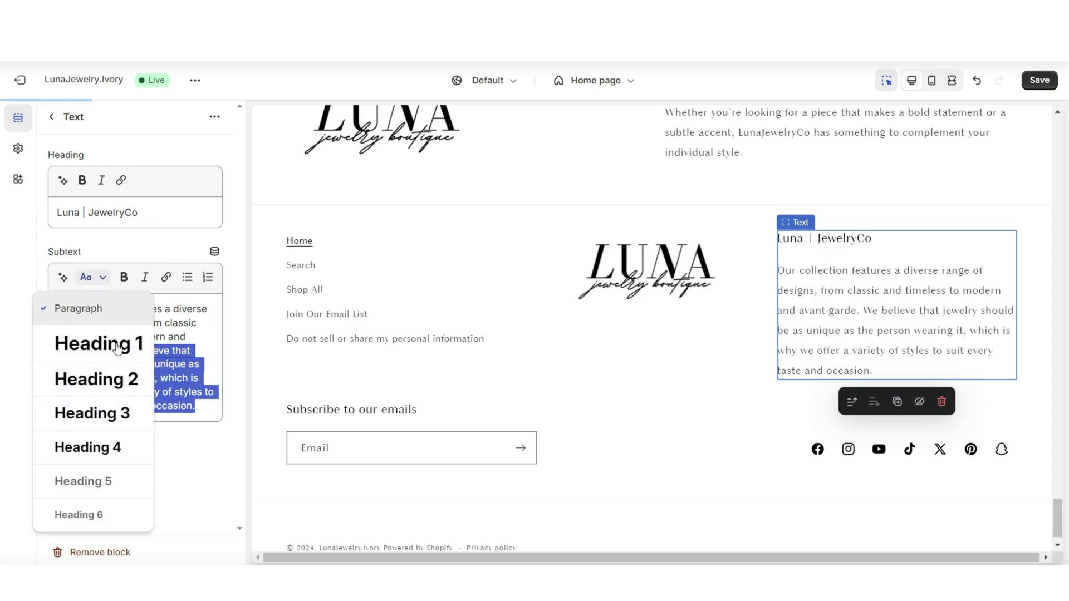
{"action": "left_click", "coordinate": [119, 381]}
{"action": "key", "text": "ctrl+z"}
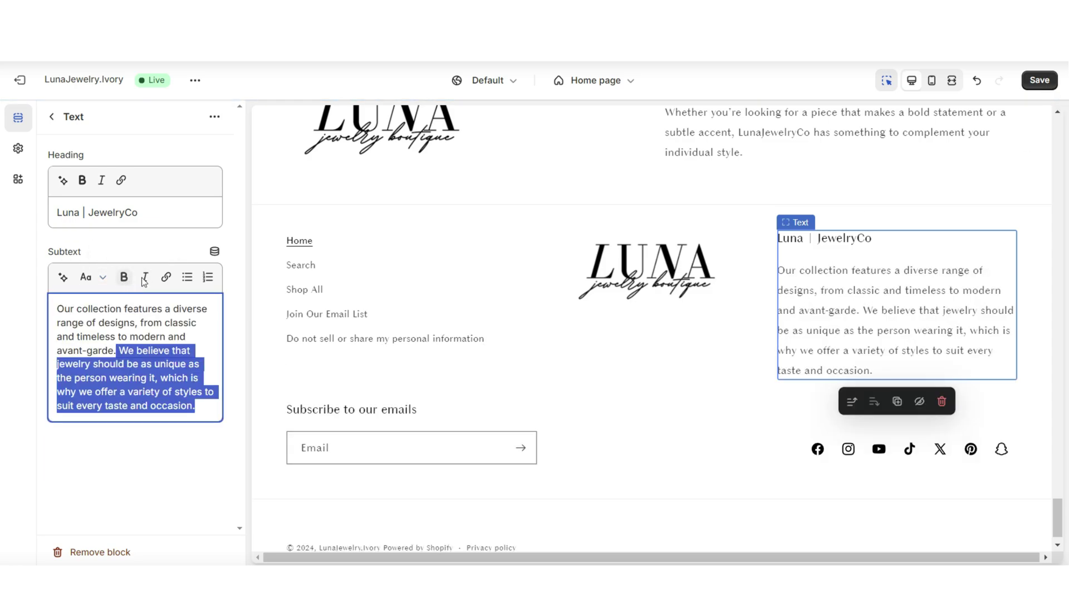
{"action": "left_click", "coordinate": [125, 278]}
{"action": "left_click", "coordinate": [145, 278]}
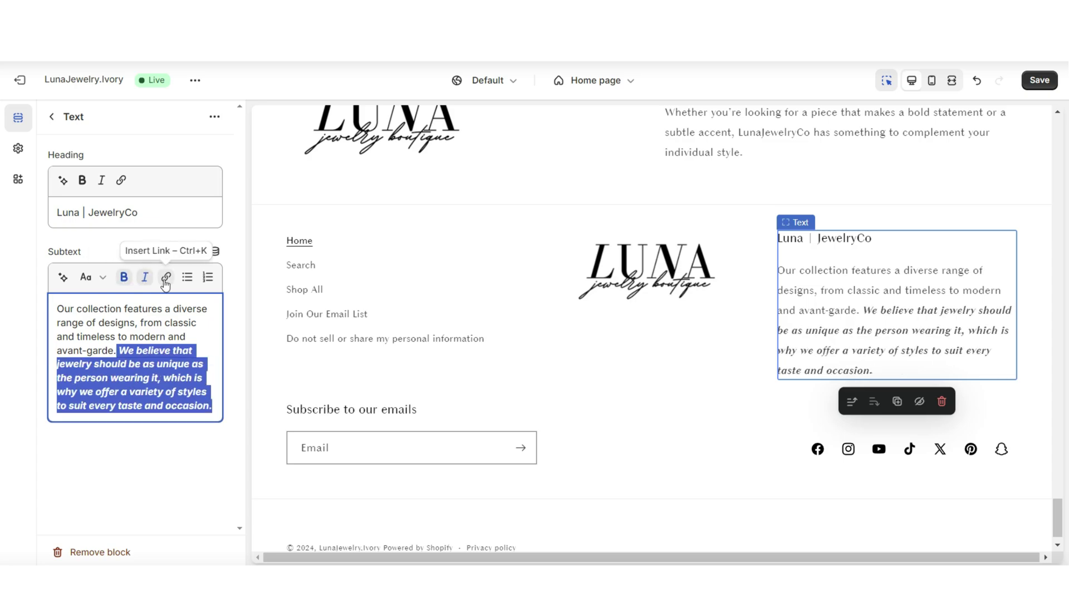
{"action": "left_click", "coordinate": [165, 283]}
{"action": "left_click", "coordinate": [163, 266]}
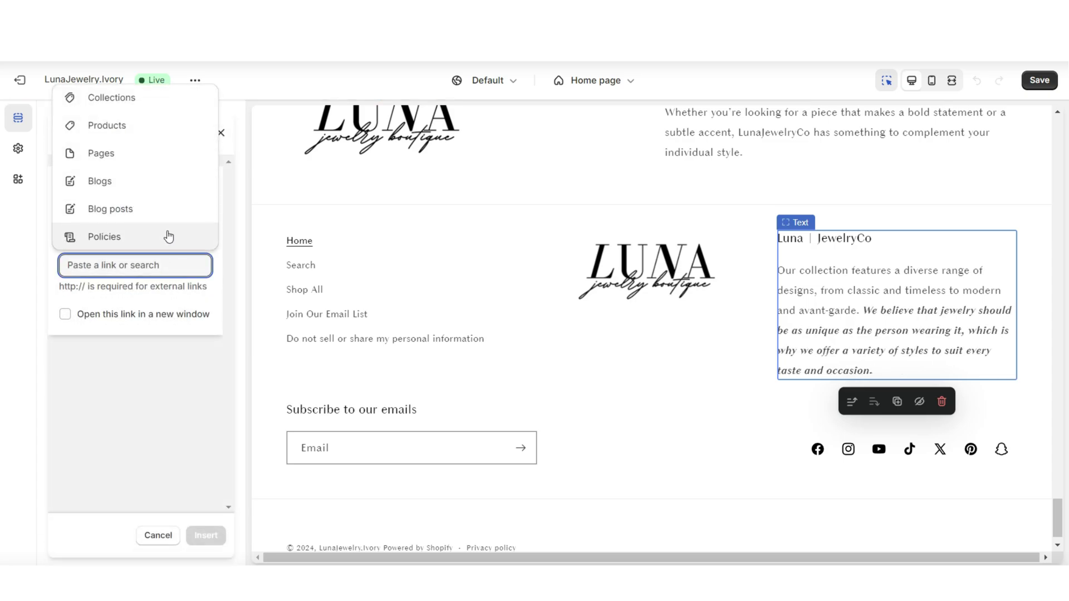
{"action": "left_click", "coordinate": [162, 333]}
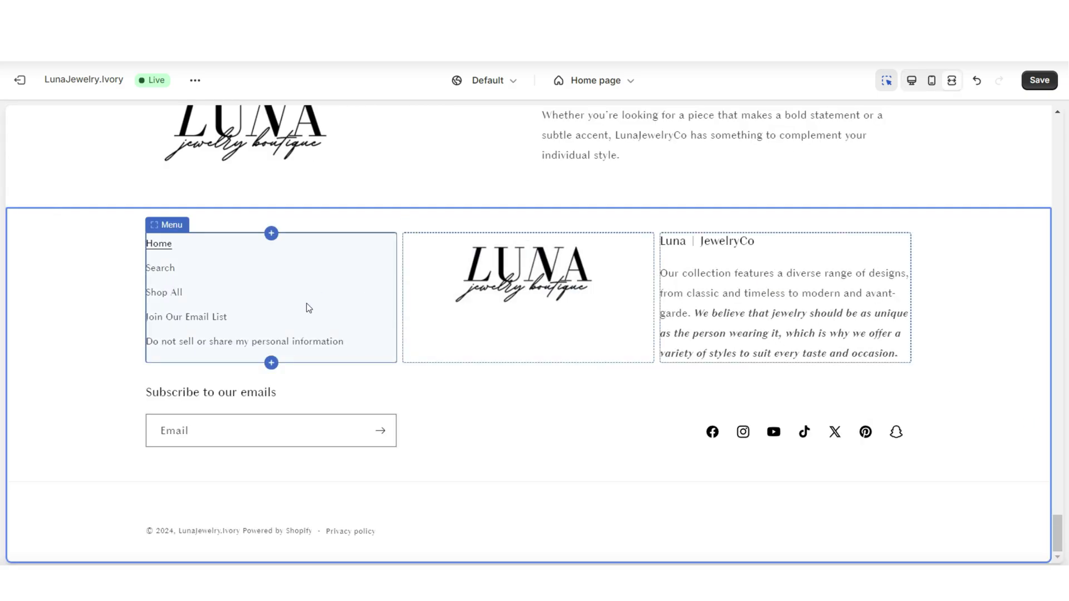
{"action": "left_click", "coordinate": [231, 310]}
Follow the footer's Join Our Email List link to preview Email Page on the emailpage template.
{"action": "left_click", "coordinate": [210, 316]}
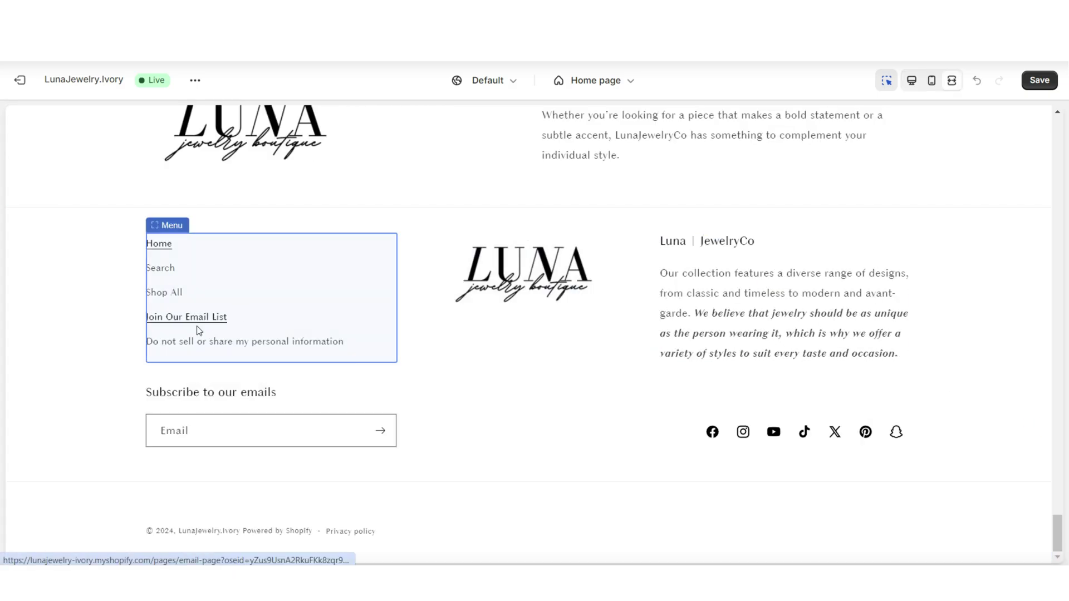
{"action": "scroll", "coordinate": [1060, 270], "scroll_direction": "down", "scroll_amount": 5}
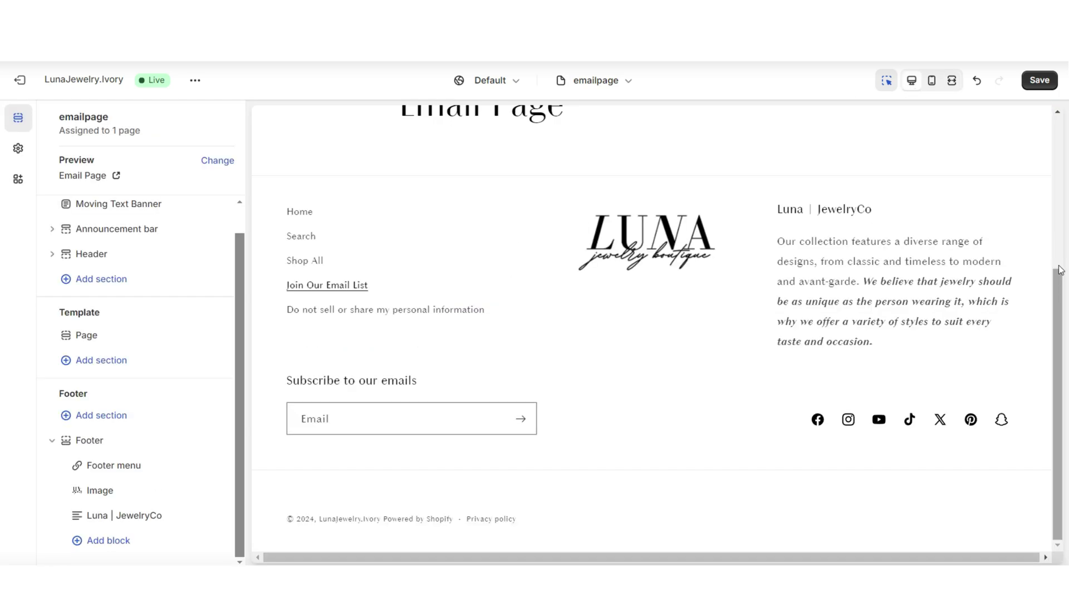
{"action": "scroll", "coordinate": [1061, 270], "scroll_direction": "up", "scroll_amount": 5}
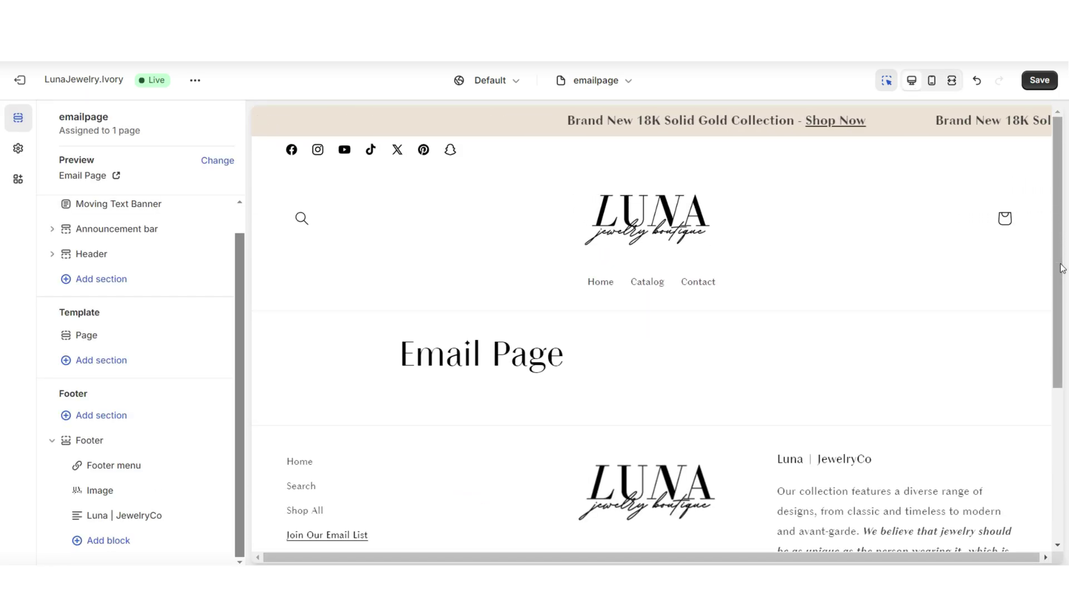
{"action": "scroll", "coordinate": [1061, 268], "scroll_direction": "down", "scroll_amount": 2}
{"action": "scroll", "coordinate": [1062, 269], "scroll_direction": "up", "scroll_amount": 1}
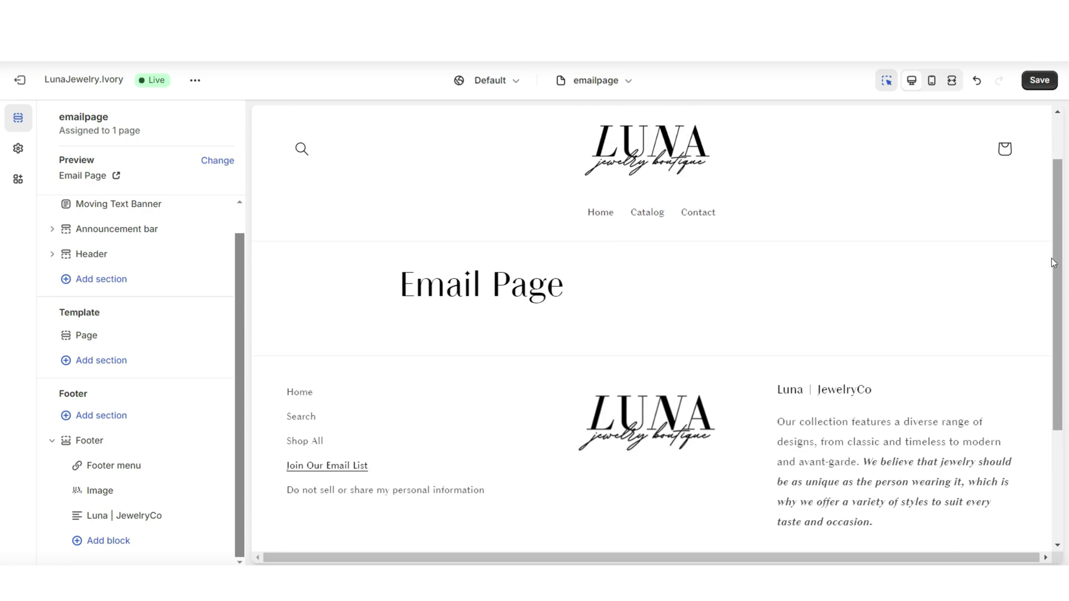
Add an Email signup section with the pasted three-bullet benefits list and hide the Page title section.
{"action": "left_click", "coordinate": [108, 362]}
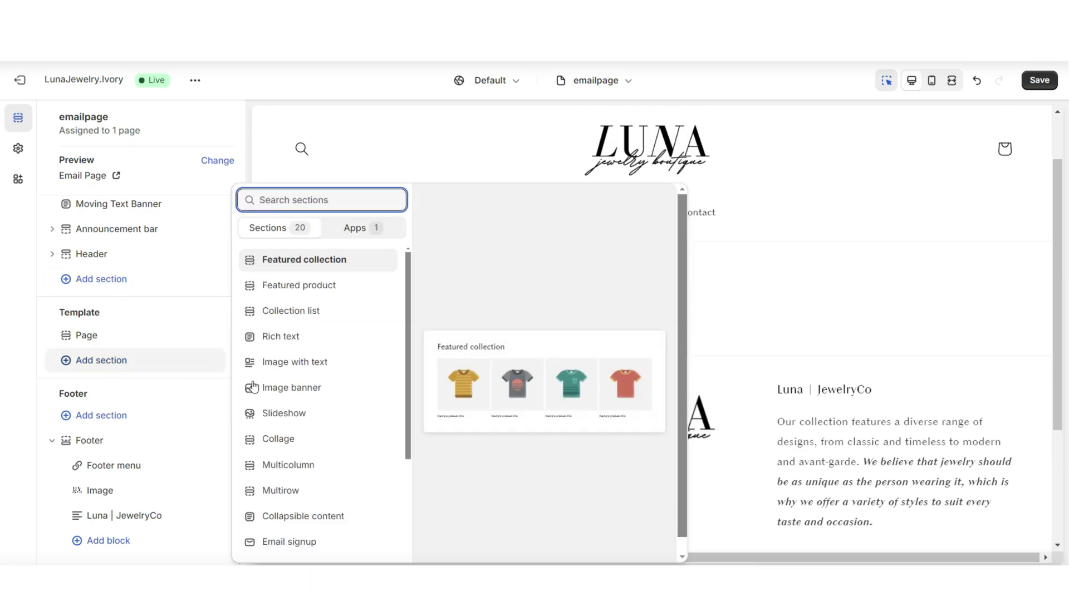
{"action": "scroll", "coordinate": [305, 429], "scroll_direction": "down", "scroll_amount": 3}
{"action": "left_click", "coordinate": [310, 410]}
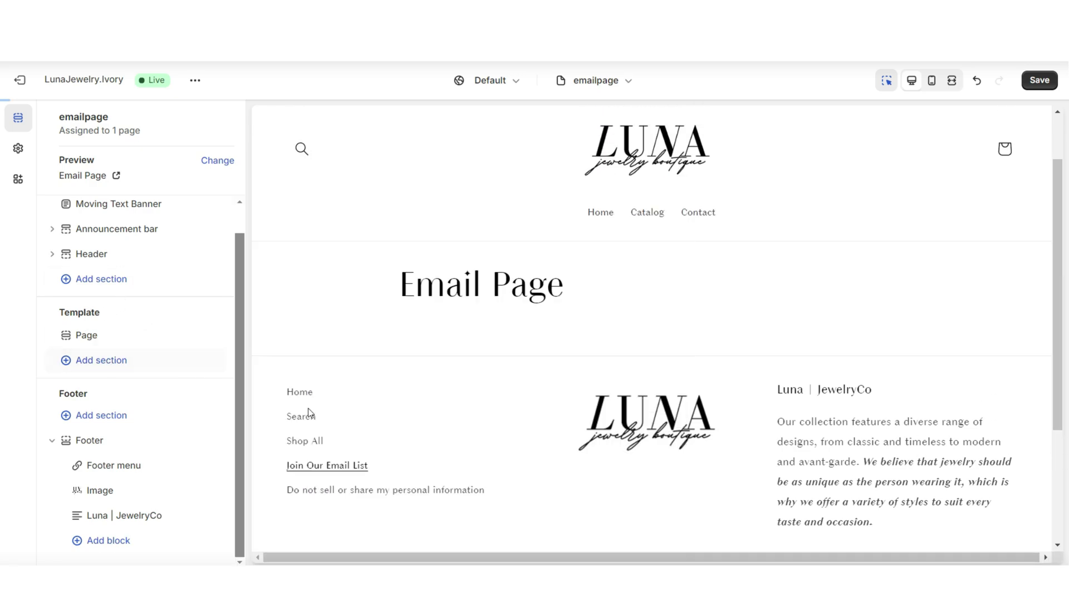
{"action": "left_click", "coordinate": [651, 332]}
{"action": "triple_click", "coordinate": [127, 212]}
{"action": "right_click", "coordinate": [119, 228]}
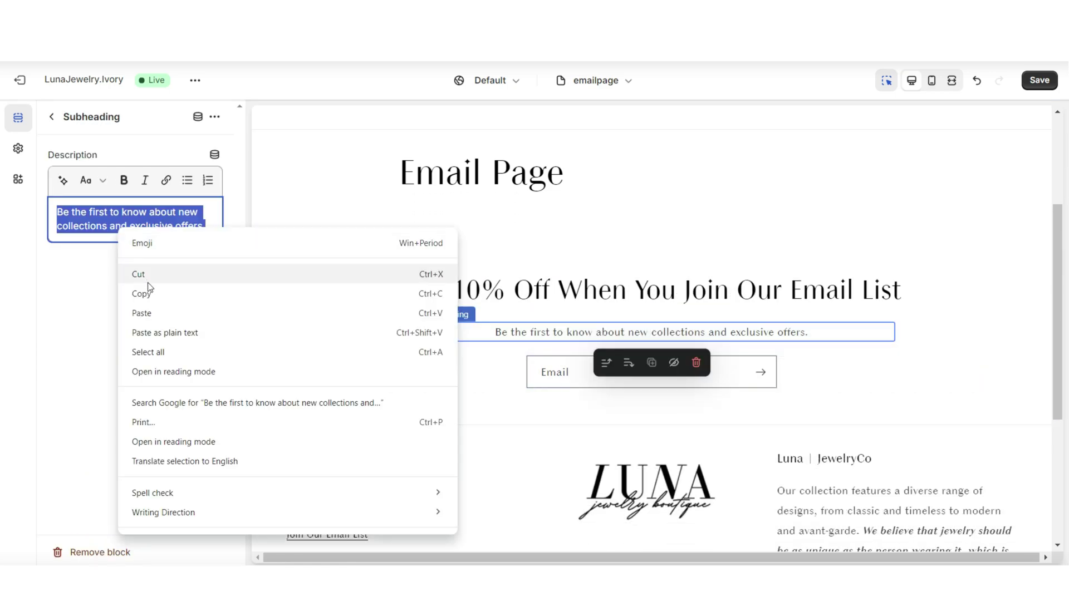
{"action": "left_click", "coordinate": [154, 308]}
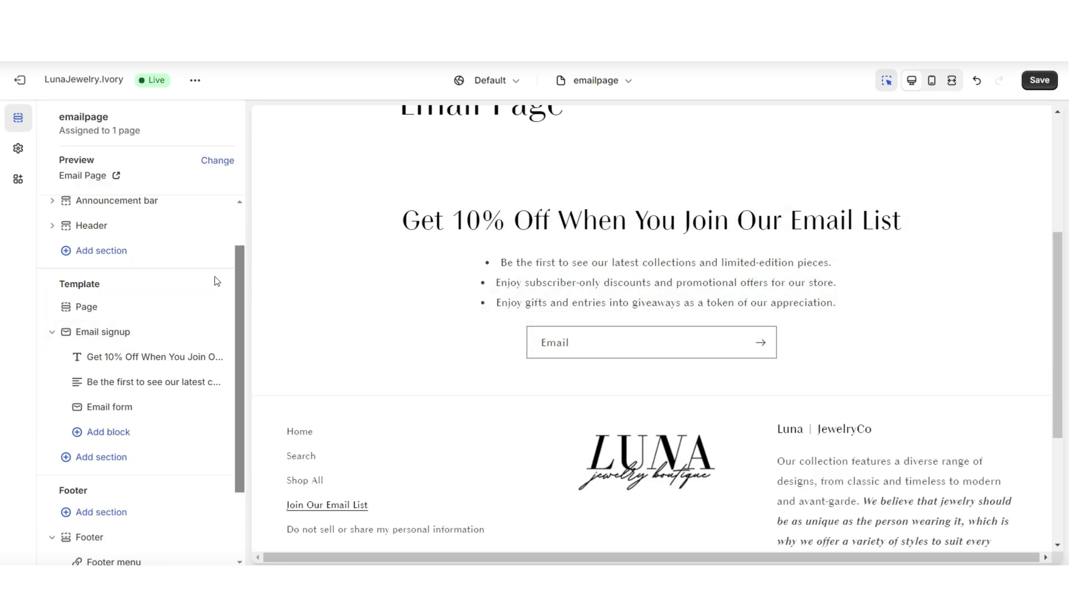
{"action": "left_click", "coordinate": [214, 307]}
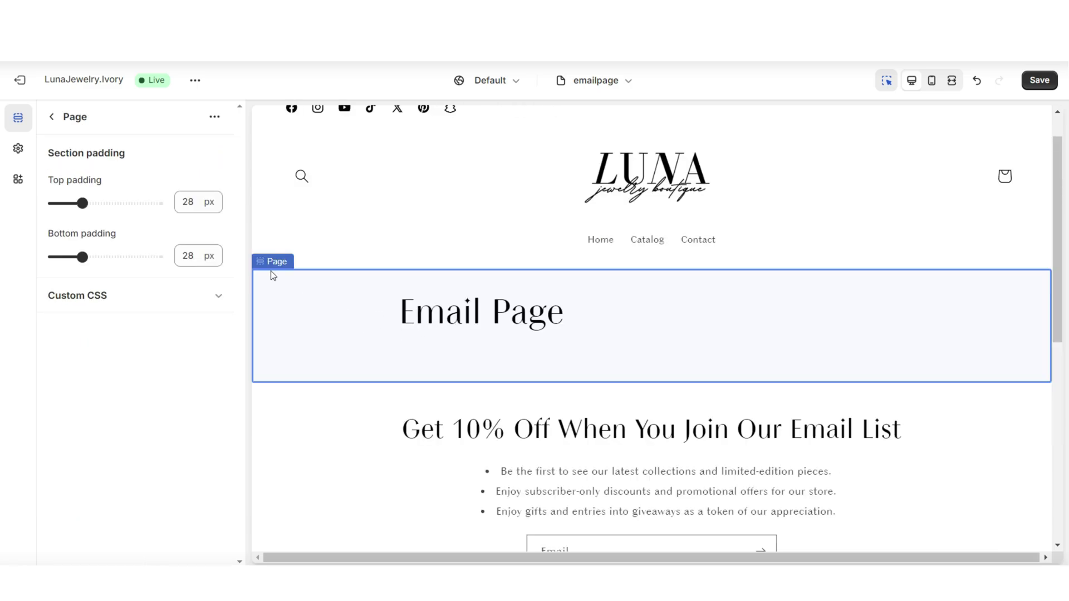
{"action": "left_click", "coordinate": [215, 118]}
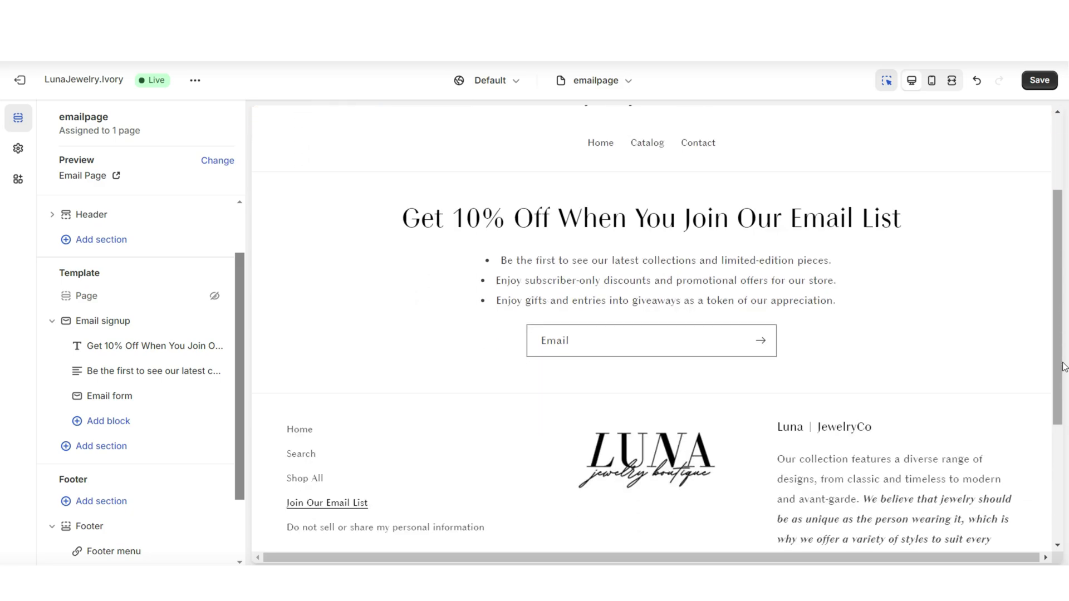
Add an Image banner section and move it above the Email signup section.
{"action": "left_click", "coordinate": [82, 449]}
{"action": "scroll", "coordinate": [362, 395], "scroll_direction": "up", "scroll_amount": 3}
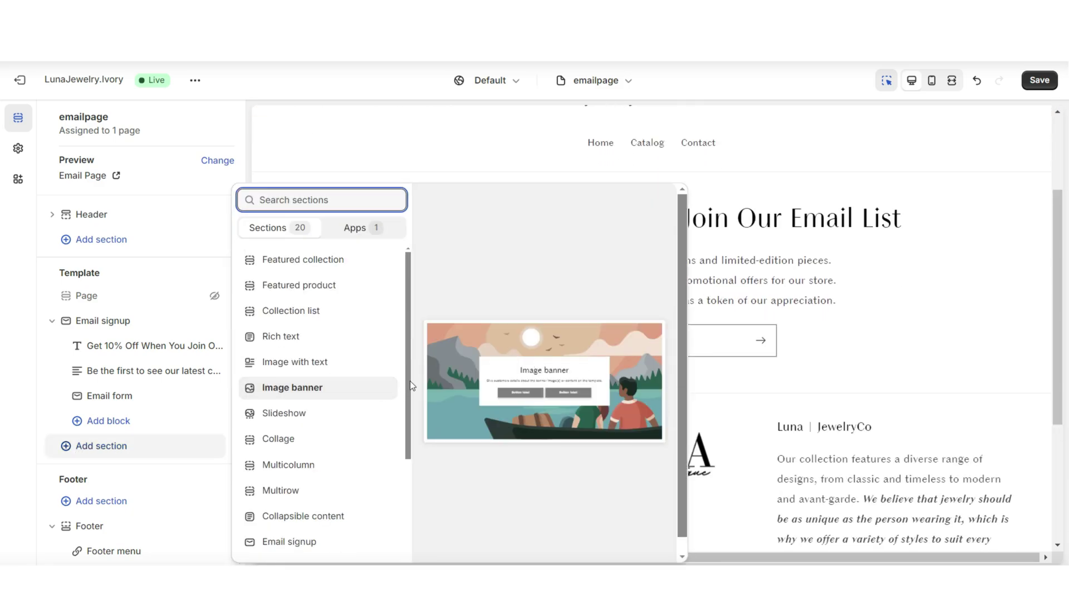
{"action": "left_click", "coordinate": [333, 391]}
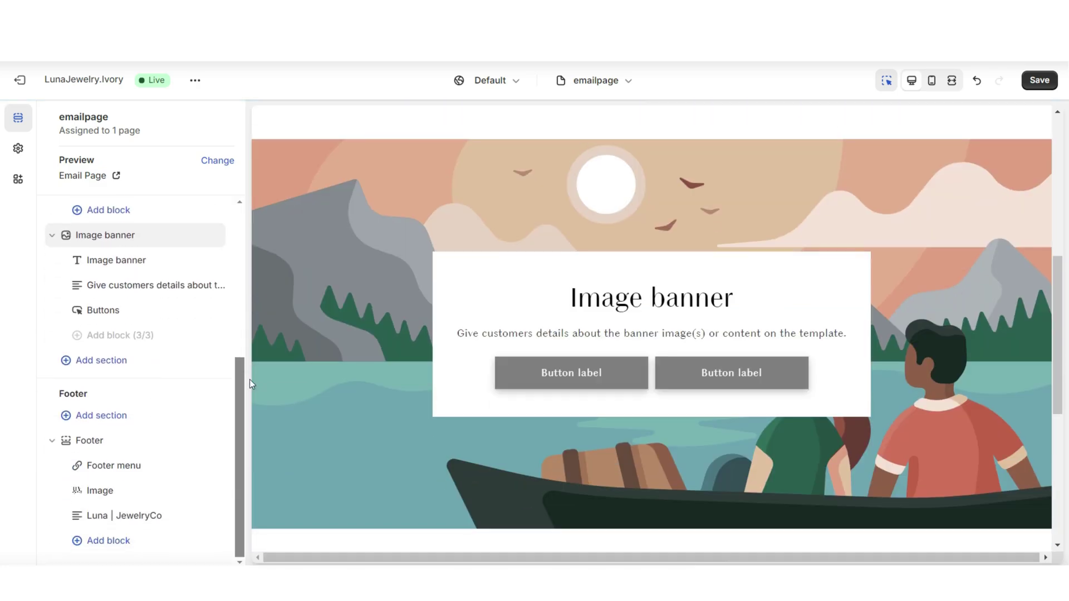
{"action": "left_click_drag", "start_coordinate": [250, 379], "coordinate": [292, 349]}
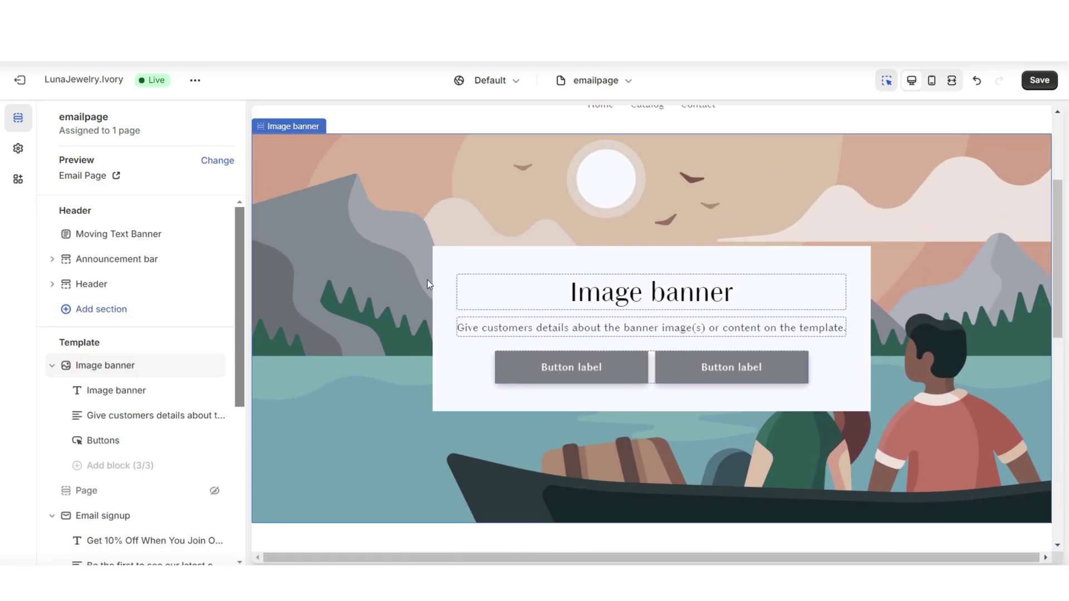
{"action": "left_click", "coordinate": [405, 299]}
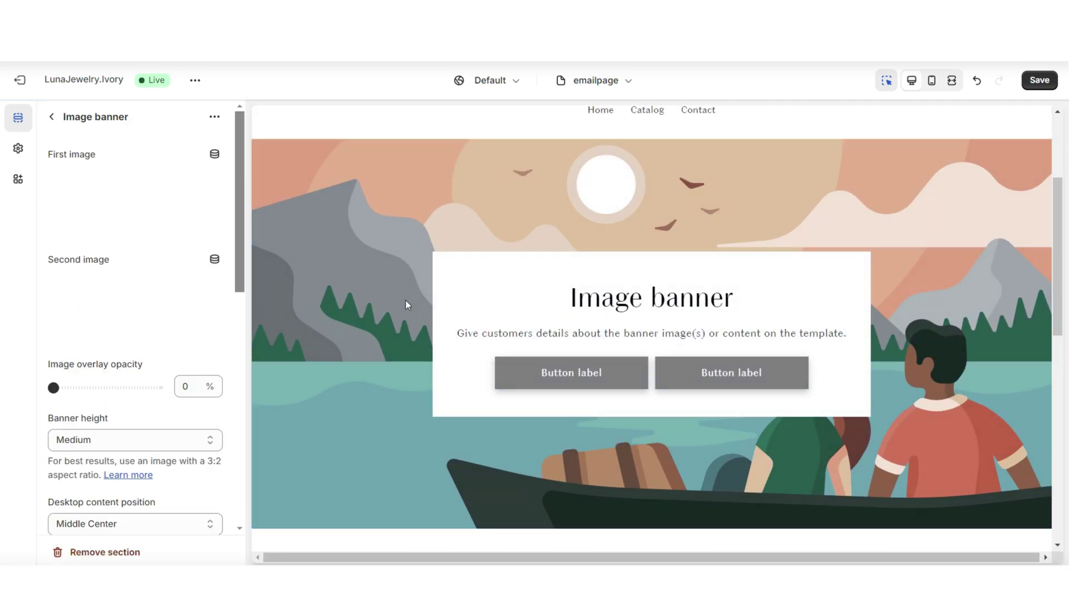
{"action": "scroll", "coordinate": [342, 305], "scroll_direction": "down", "scroll_amount": 5}
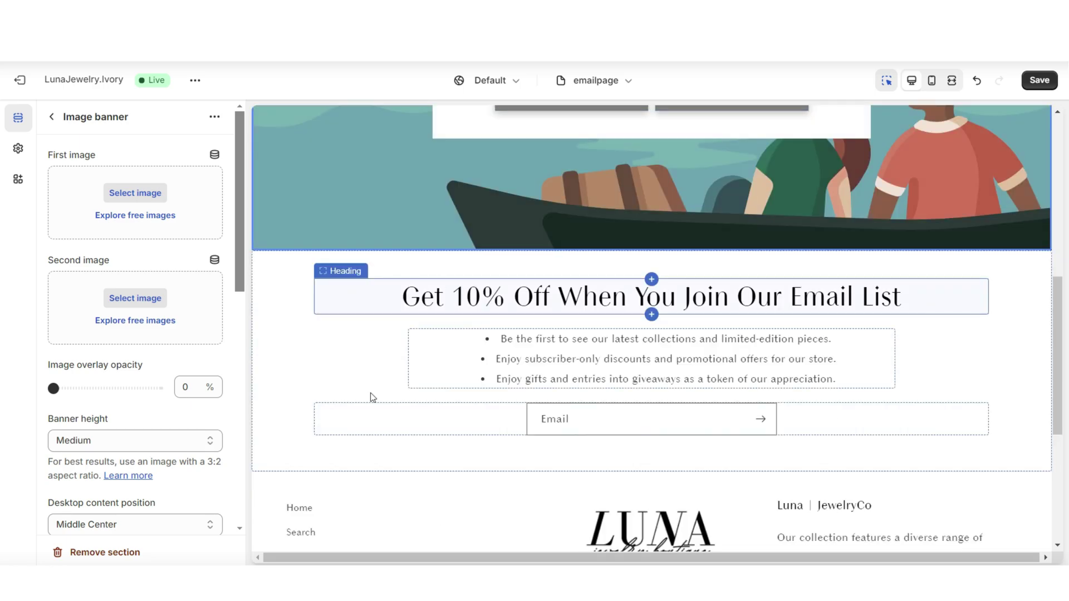
{"action": "scroll", "coordinate": [370, 396], "scroll_direction": "up", "scroll_amount": 5}
Set the banner heading 'Become An Email Member Today' and text 'Join our email-family & get ready for weekly updates!'.
{"action": "left_click", "coordinate": [651, 298]}
{"action": "triple_click", "coordinate": [166, 222]}
{"action": "type", "text": "Become An Email Member Today"}
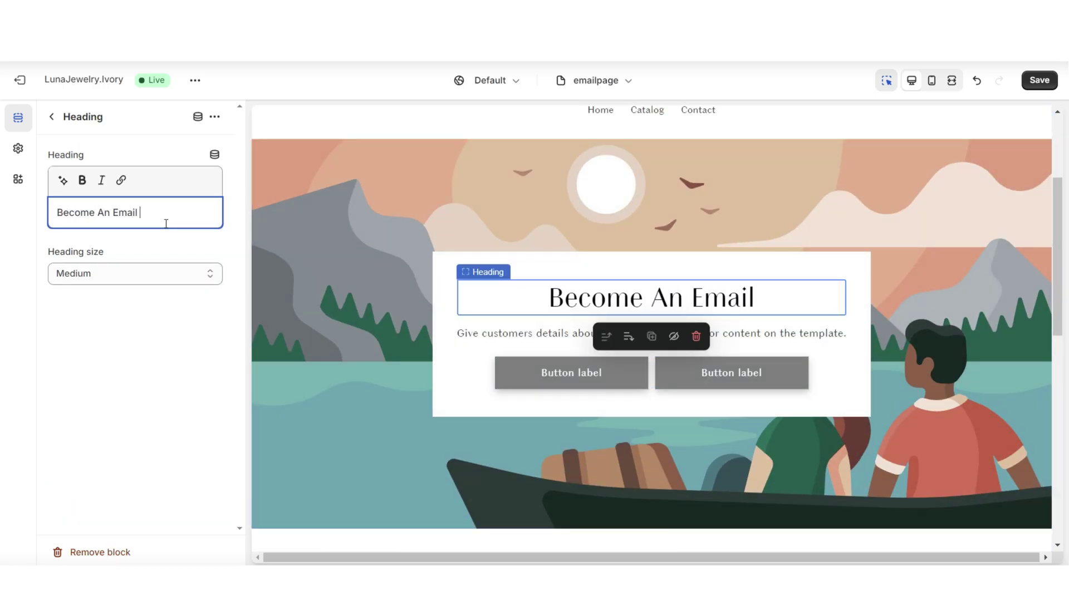
{"action": "left_click", "coordinate": [432, 470]}
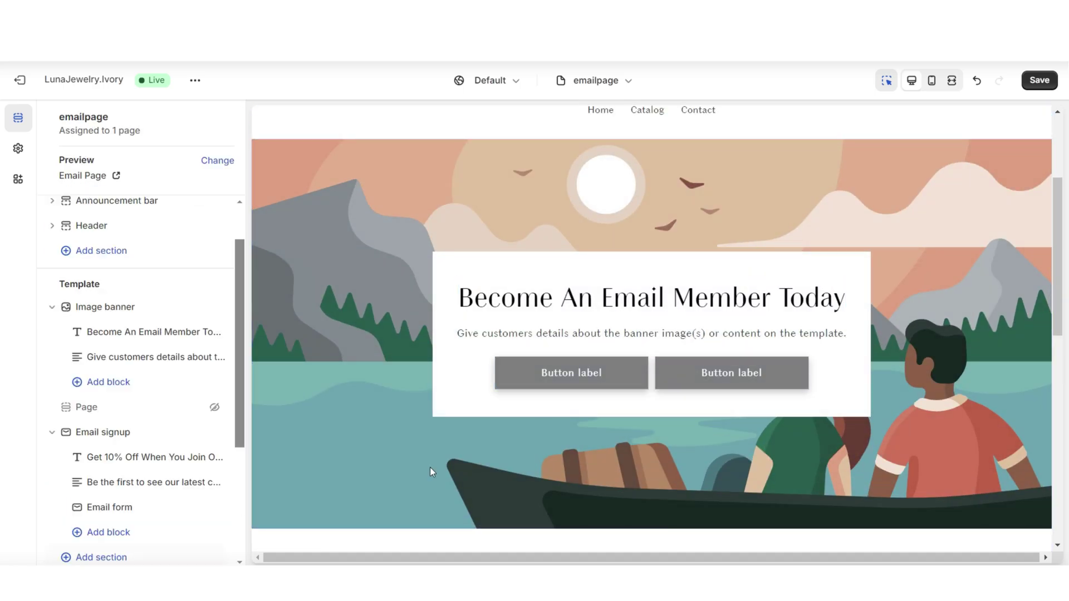
{"action": "left_click", "coordinate": [651, 333]}
{"action": "triple_click", "coordinate": [133, 212]}
{"action": "type", "text": "Join our email-family & get ready for weekly updates!"}
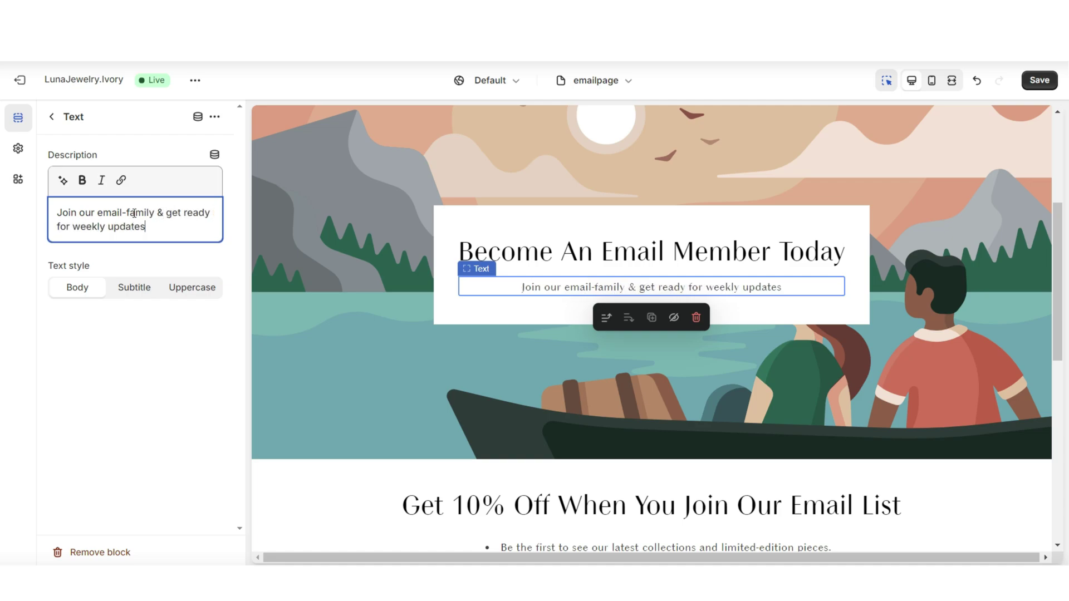
{"action": "left_click", "coordinate": [335, 256]}
{"action": "scroll", "coordinate": [238, 259], "scroll_direction": "down", "scroll_amount": 6}
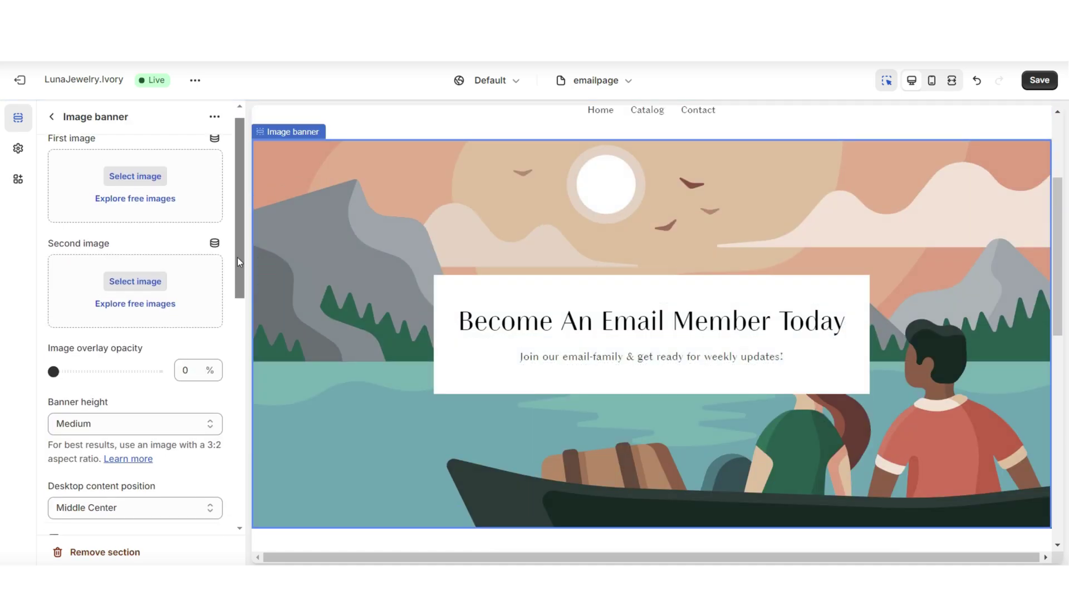
Set the ring-photo banner's height to Small and preview the page full width.
{"action": "scroll", "coordinate": [237, 257], "scroll_direction": "up", "scroll_amount": 2}
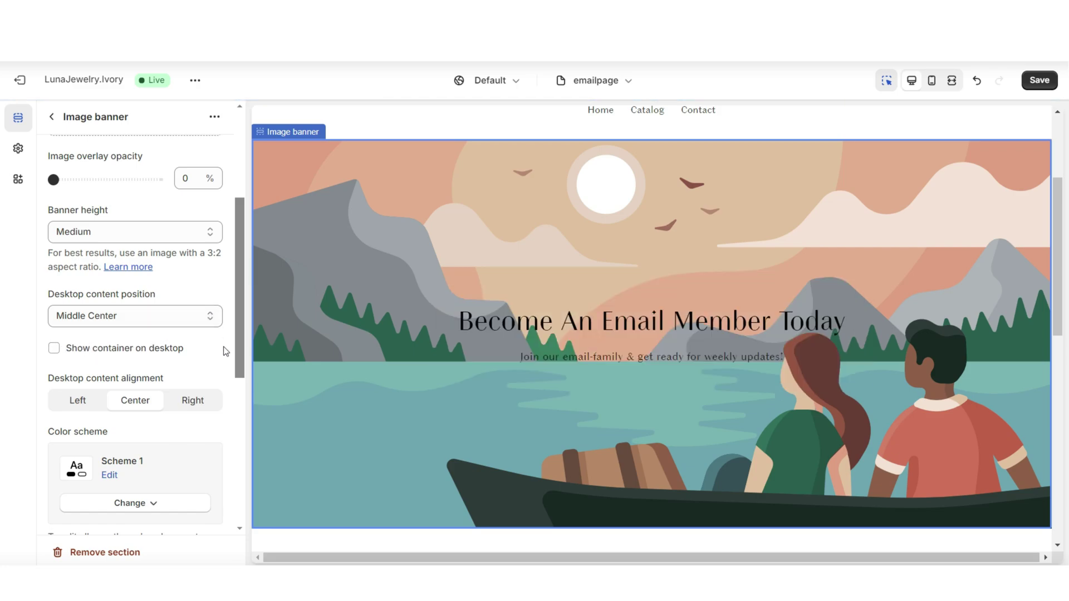
{"action": "scroll", "coordinate": [225, 351], "scroll_direction": "up", "scroll_amount": 2}
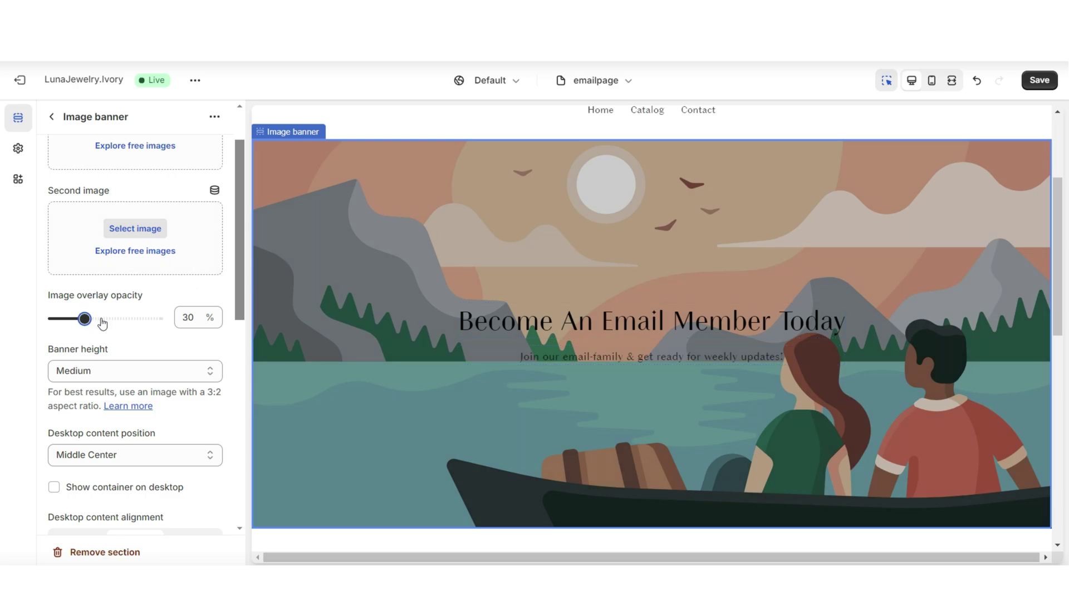
{"action": "scroll", "coordinate": [141, 316], "scroll_direction": "down", "scroll_amount": 5}
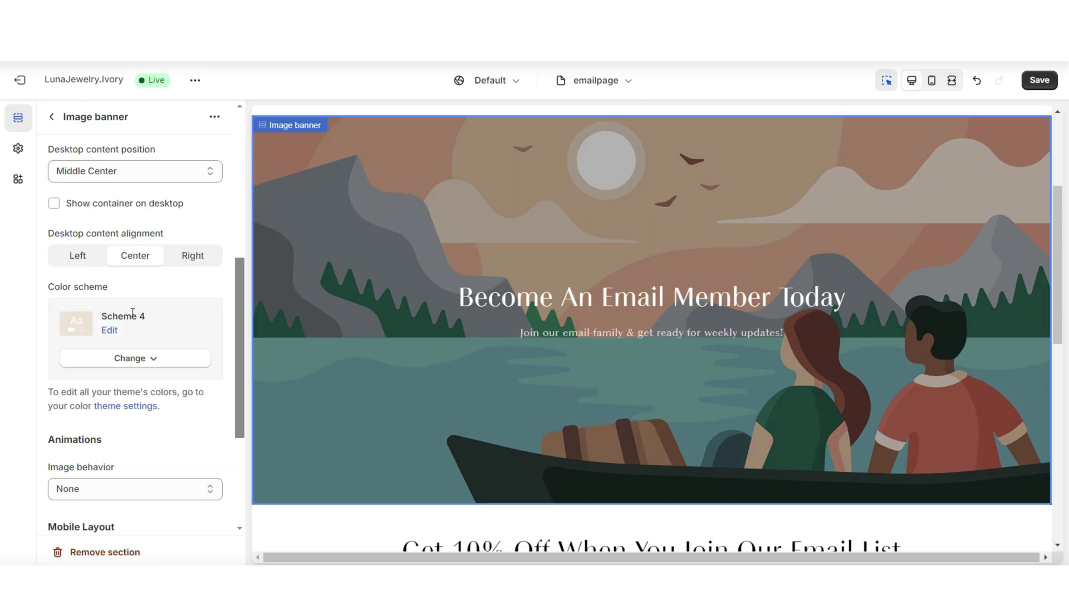
{"action": "scroll", "coordinate": [201, 309], "scroll_direction": "up", "scroll_amount": 6}
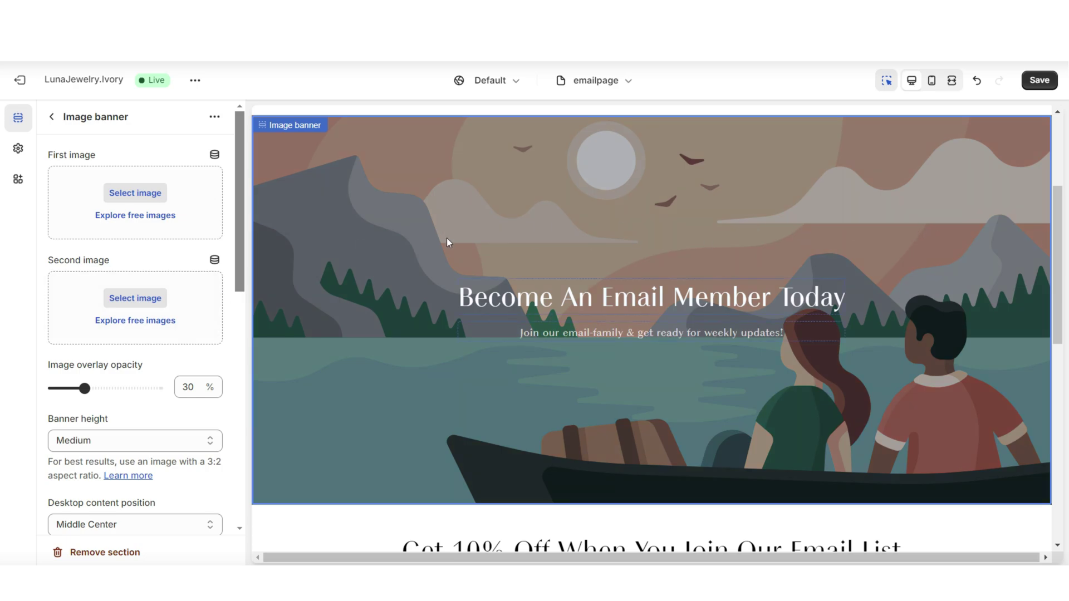
{"action": "scroll", "coordinate": [210, 315], "scroll_direction": "down", "scroll_amount": 2}
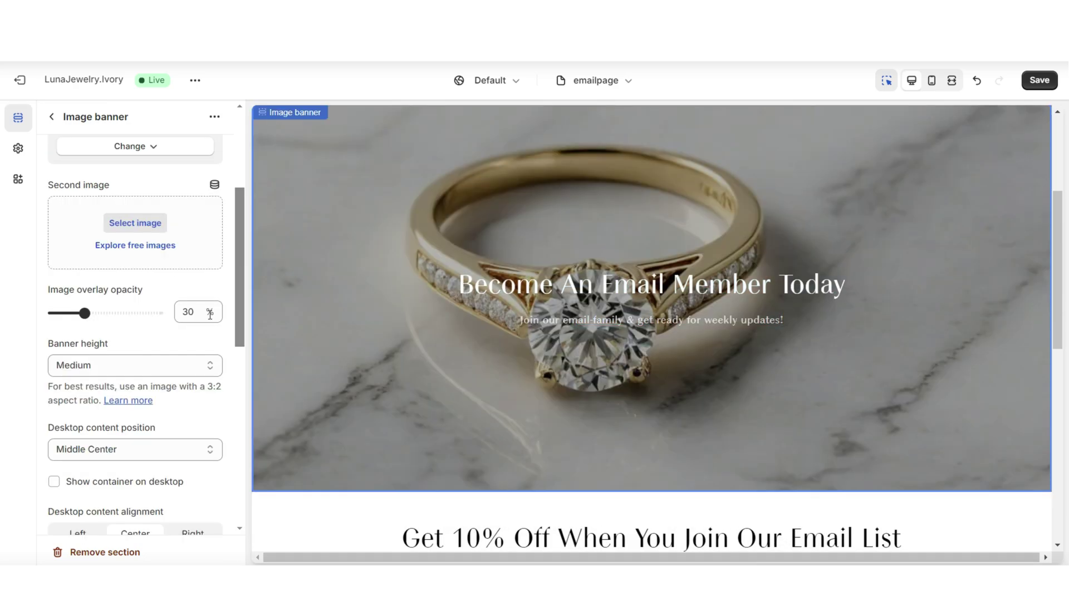
{"action": "left_click", "coordinate": [80, 364]}
{"action": "left_click", "coordinate": [67, 390]}
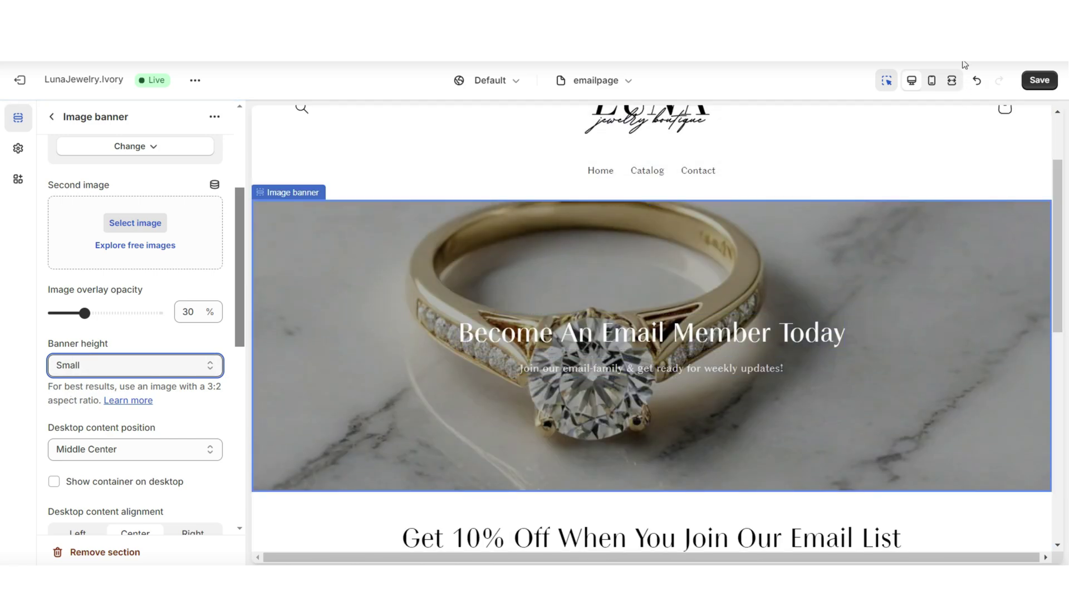
{"action": "left_click", "coordinate": [951, 80]}
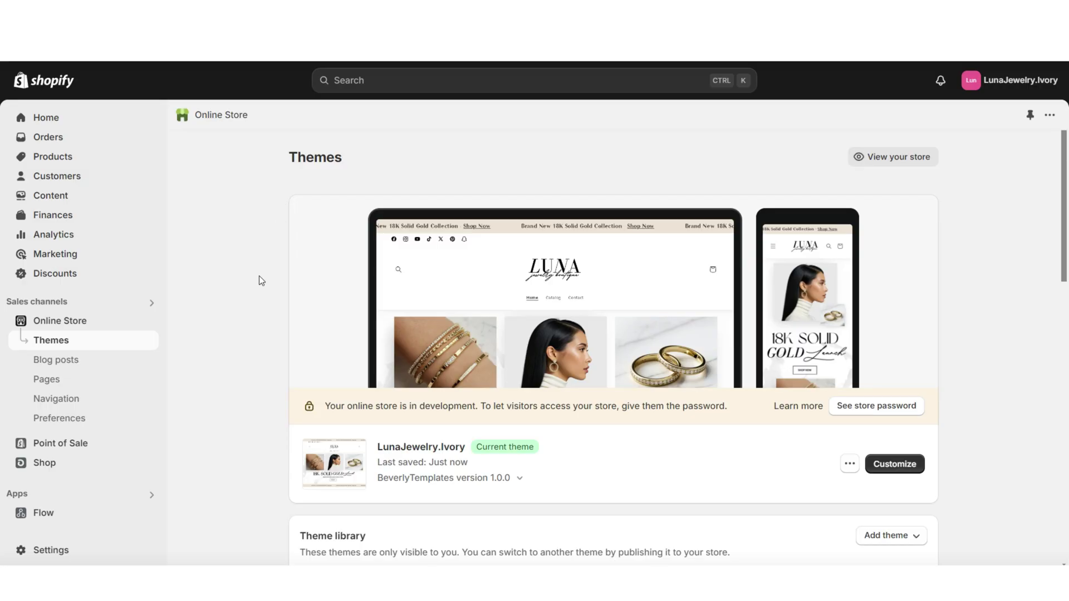
Create a new Shopify Email campaign from Marketing and review its Helvetica Neue, black-and-white branding.
{"action": "left_click", "coordinate": [105, 260]}
{"action": "left_click", "coordinate": [900, 126]}
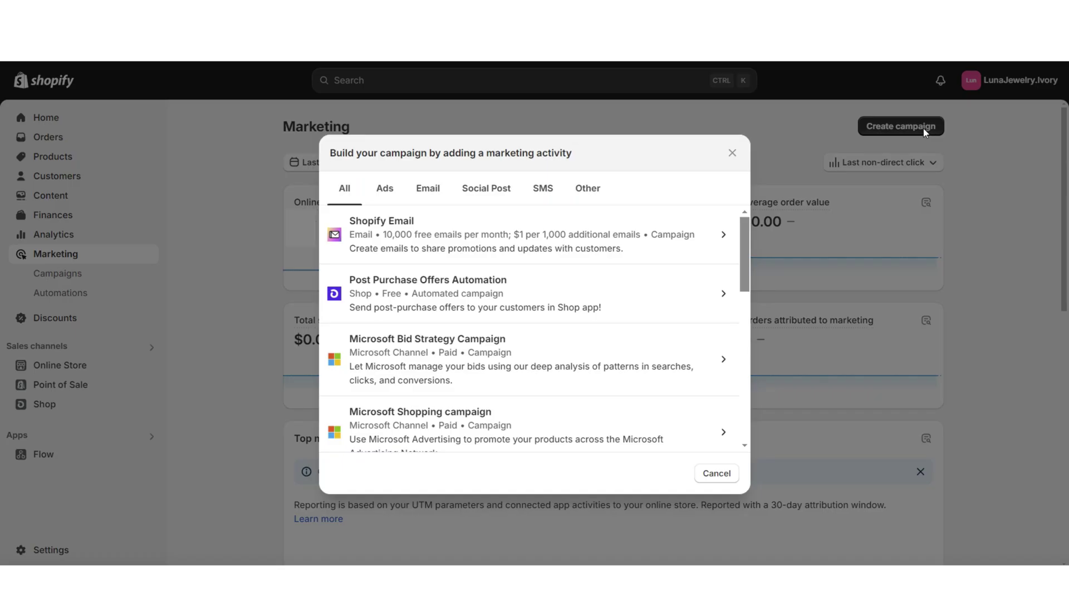
{"action": "left_click", "coordinate": [384, 228]}
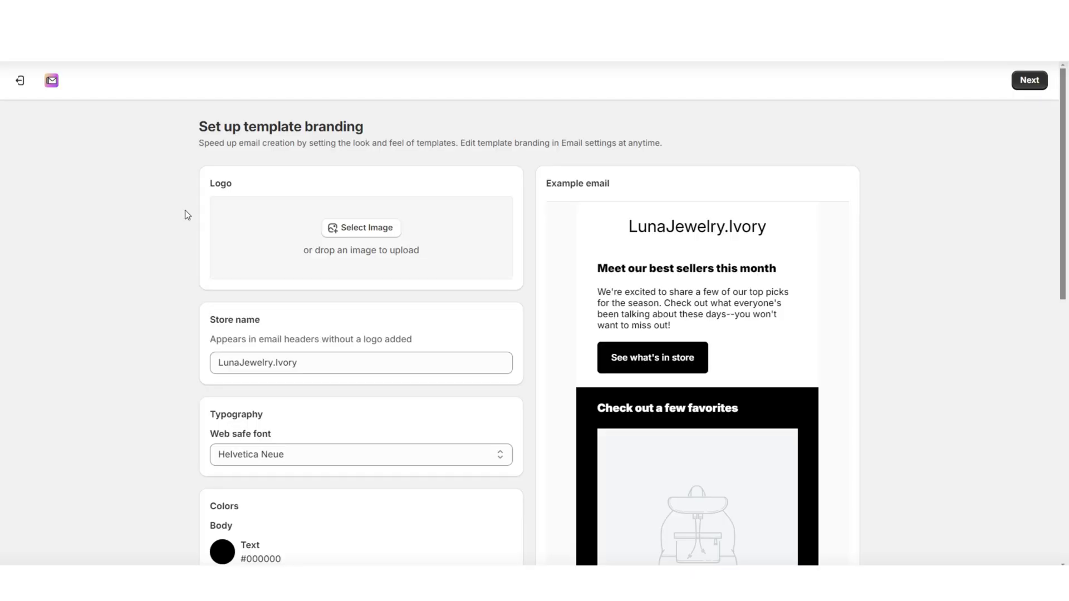
{"action": "scroll", "coordinate": [162, 216], "scroll_direction": "down", "scroll_amount": 5}
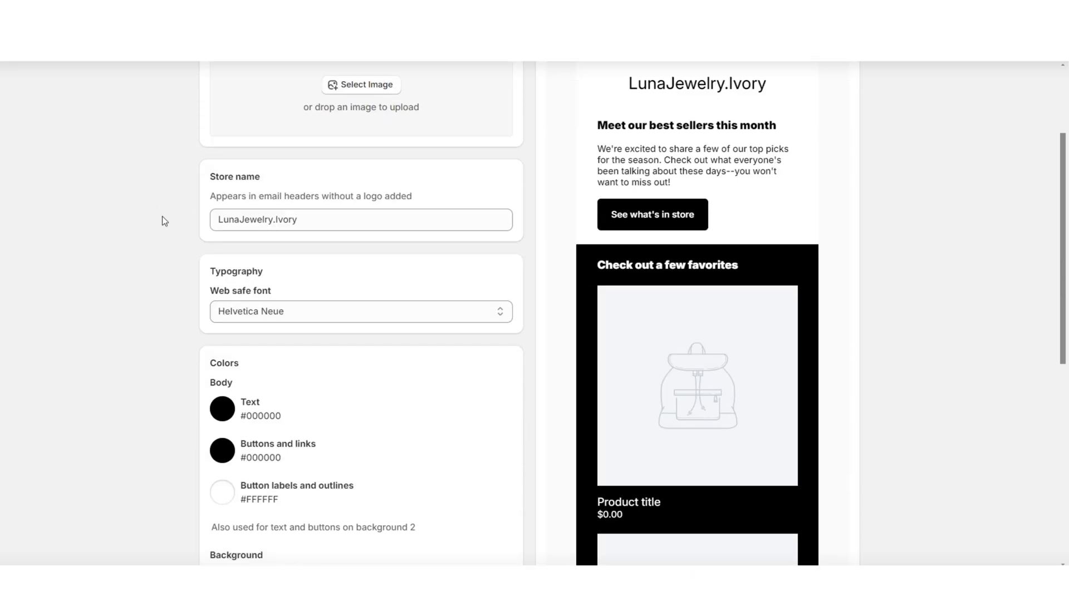
{"action": "scroll", "coordinate": [162, 216], "scroll_direction": "down", "scroll_amount": 4}
{"action": "scroll", "coordinate": [162, 216], "scroll_direction": "up", "scroll_amount": 8}
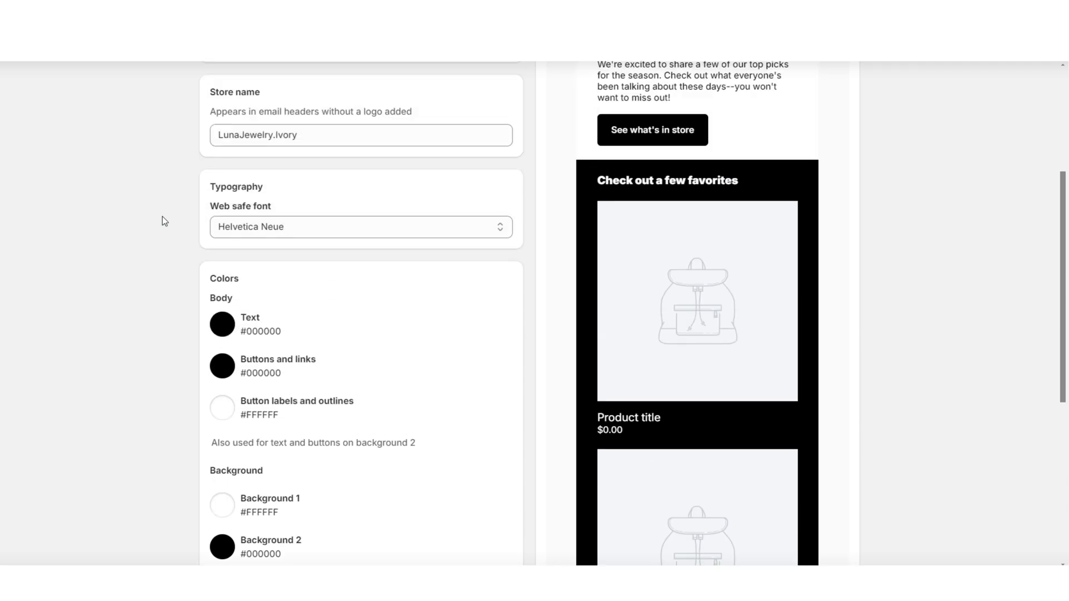
{"action": "scroll", "coordinate": [250, 158], "scroll_direction": "down", "scroll_amount": 5}
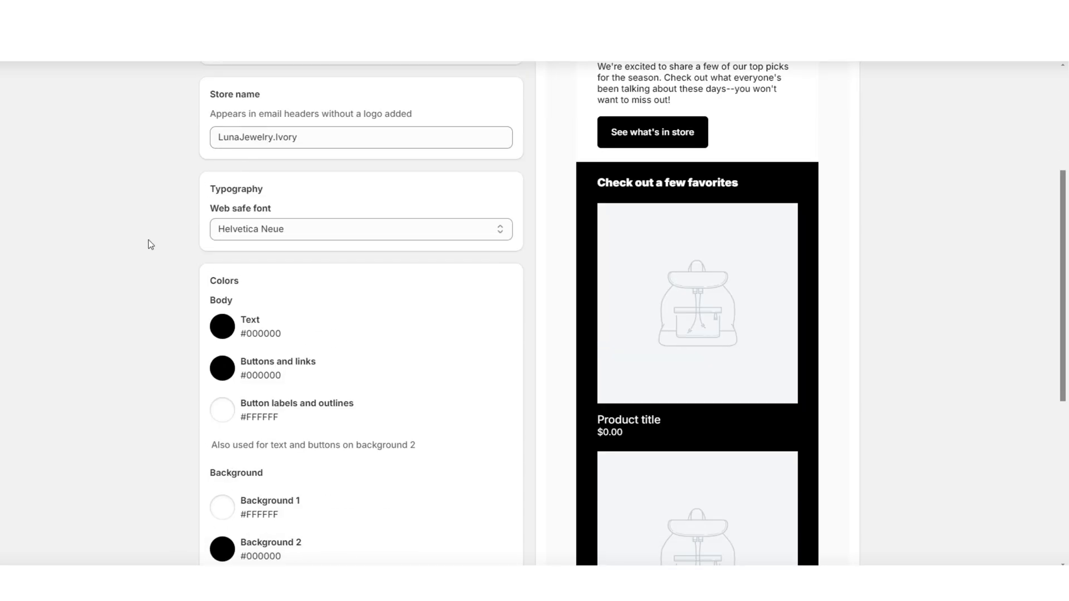
{"action": "scroll", "coordinate": [222, 460], "scroll_direction": "down", "scroll_amount": 4}
{"action": "scroll", "coordinate": [184, 429], "scroll_direction": "up", "scroll_amount": 10}
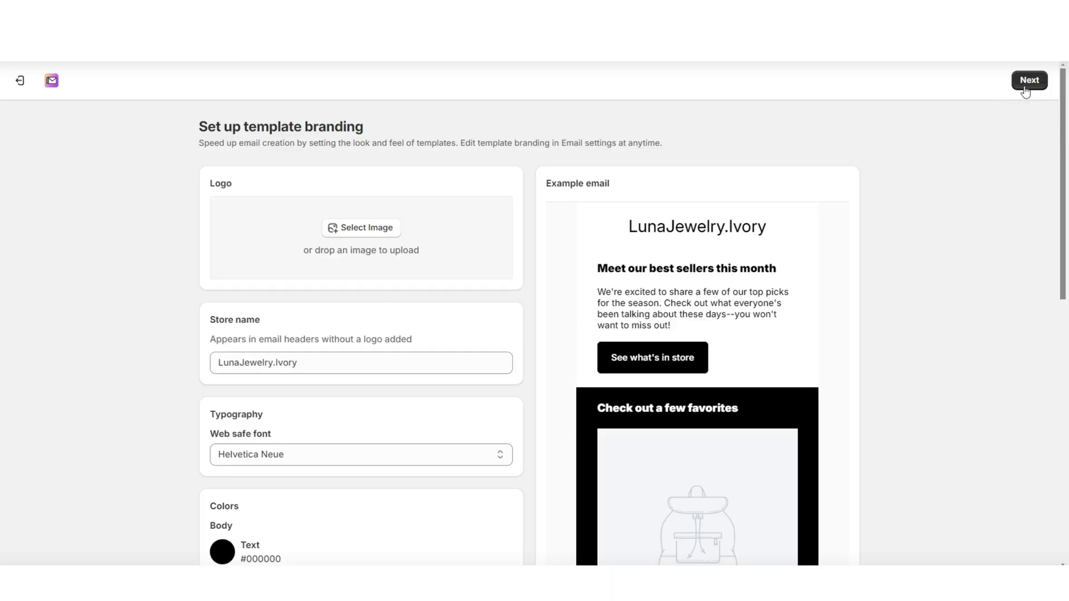
Continue past the branding step to the 55-template email gallery and look through it.
{"action": "left_click", "coordinate": [1026, 88]}
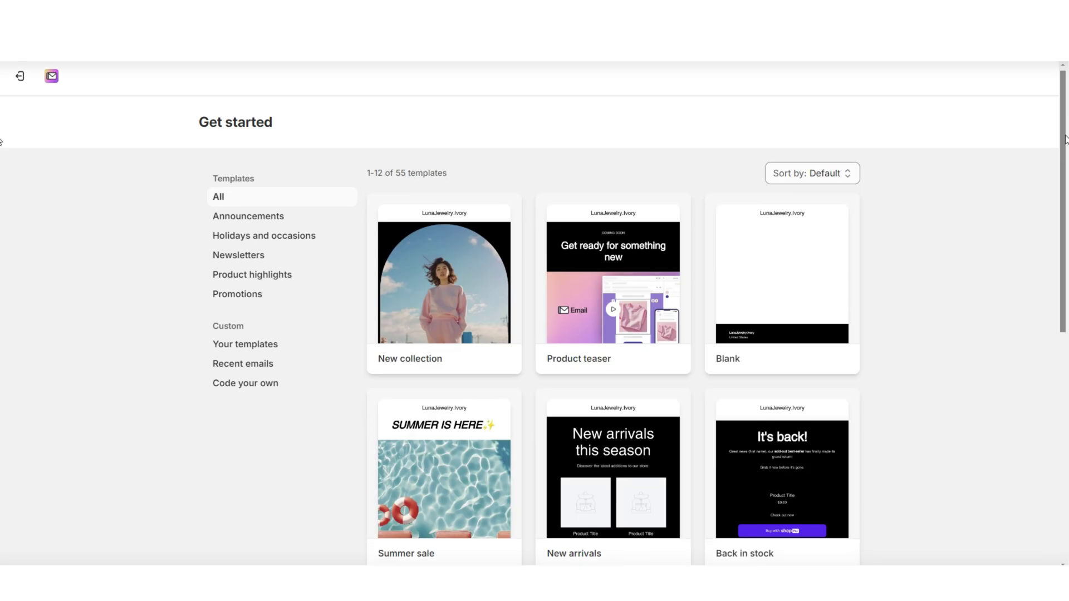
{"action": "left_click_drag", "start_coordinate": [1065, 133], "coordinate": [1049, 313]}
{"action": "scroll", "coordinate": [489, 289], "scroll_direction": "up", "scroll_amount": 5}
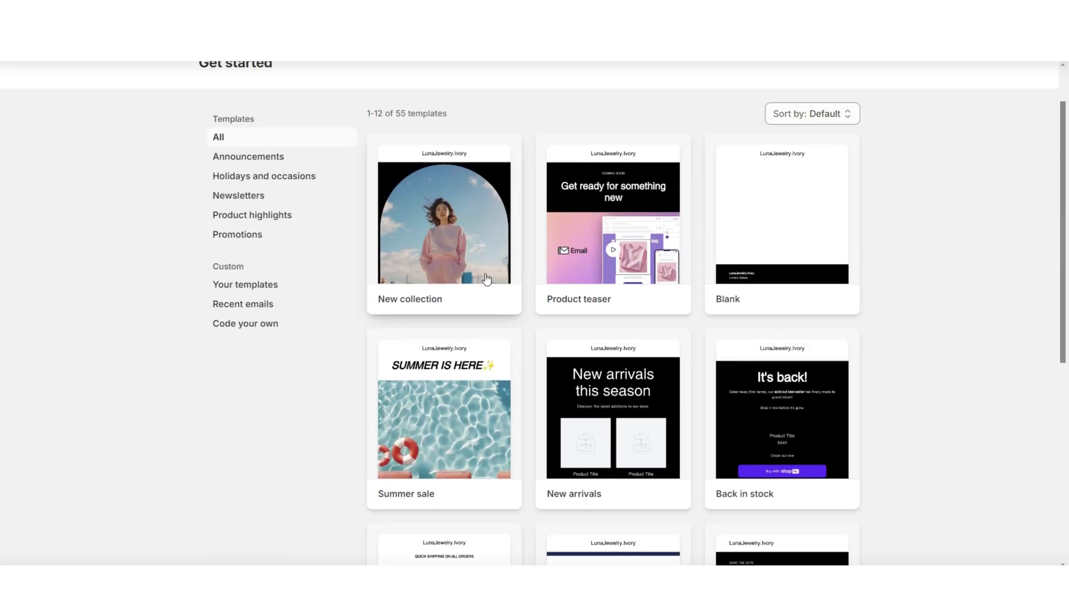
{"action": "scroll", "coordinate": [473, 234], "scroll_direction": "down", "scroll_amount": 4}
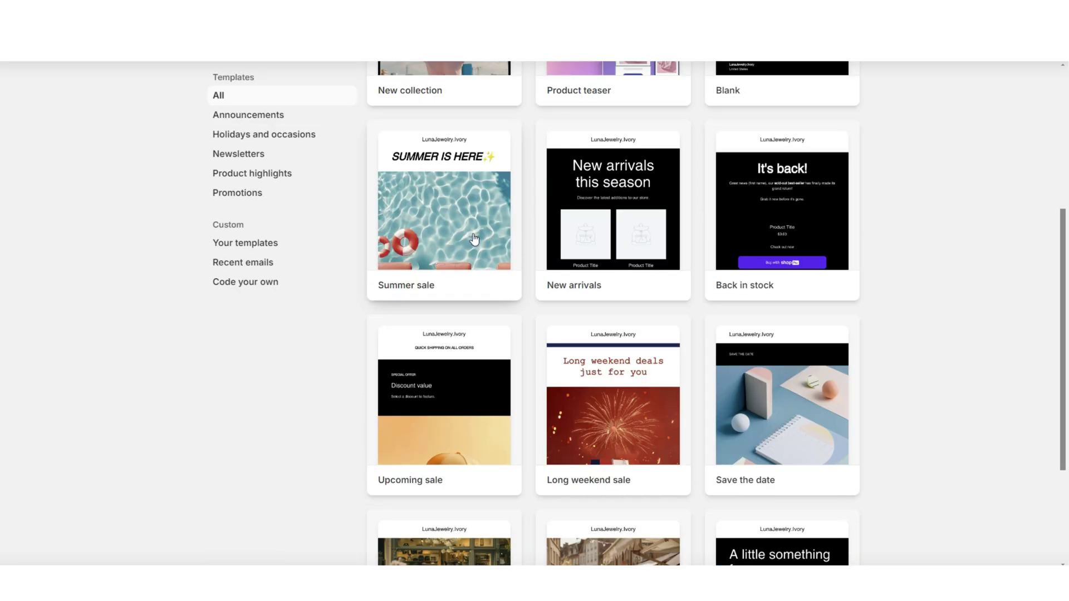
{"action": "scroll", "coordinate": [278, 180], "scroll_direction": "up", "scroll_amount": 4}
Filter the gallery to Announcements, then Holidays and occasions, and browse those templates.
{"action": "left_click", "coordinate": [270, 165]}
{"action": "scroll", "coordinate": [351, 158], "scroll_direction": "down", "scroll_amount": 4}
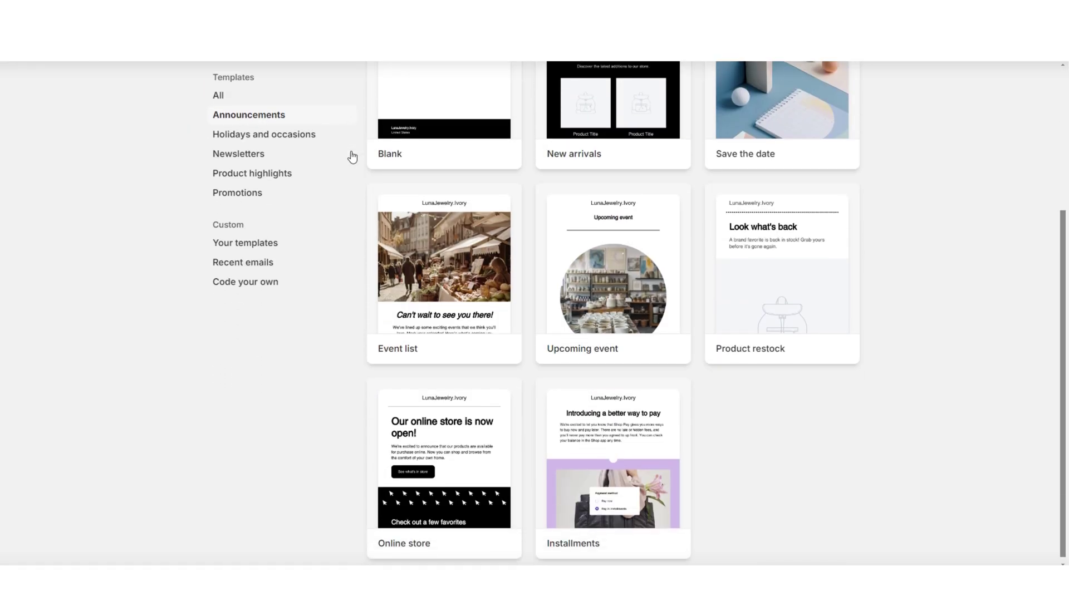
{"action": "scroll", "coordinate": [312, 167], "scroll_direction": "up", "scroll_amount": 3}
{"action": "left_click", "coordinate": [325, 173]}
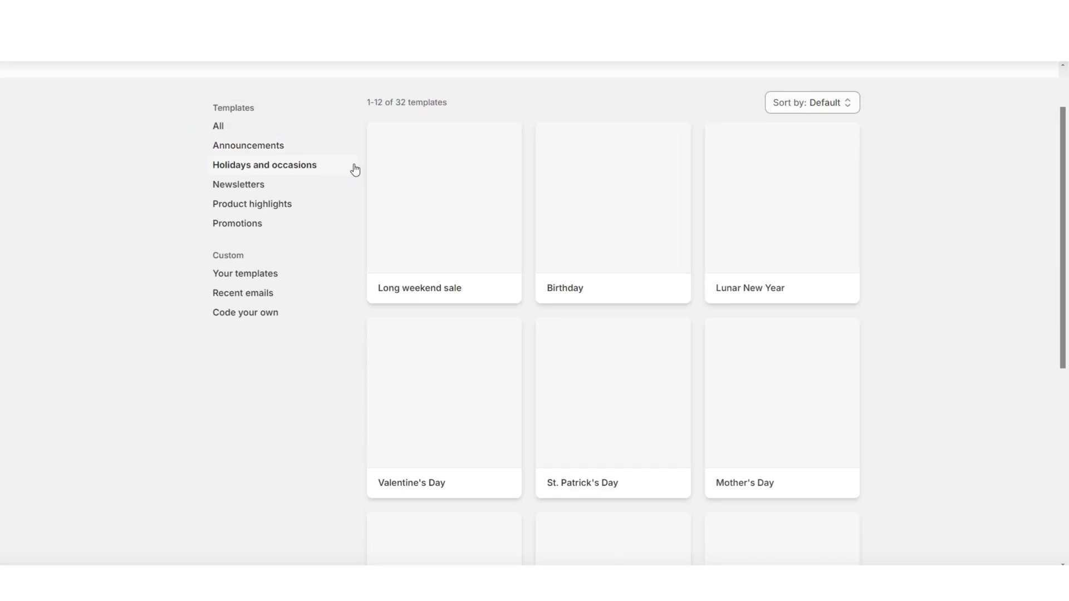
{"action": "scroll", "coordinate": [359, 165], "scroll_direction": "down", "scroll_amount": 7}
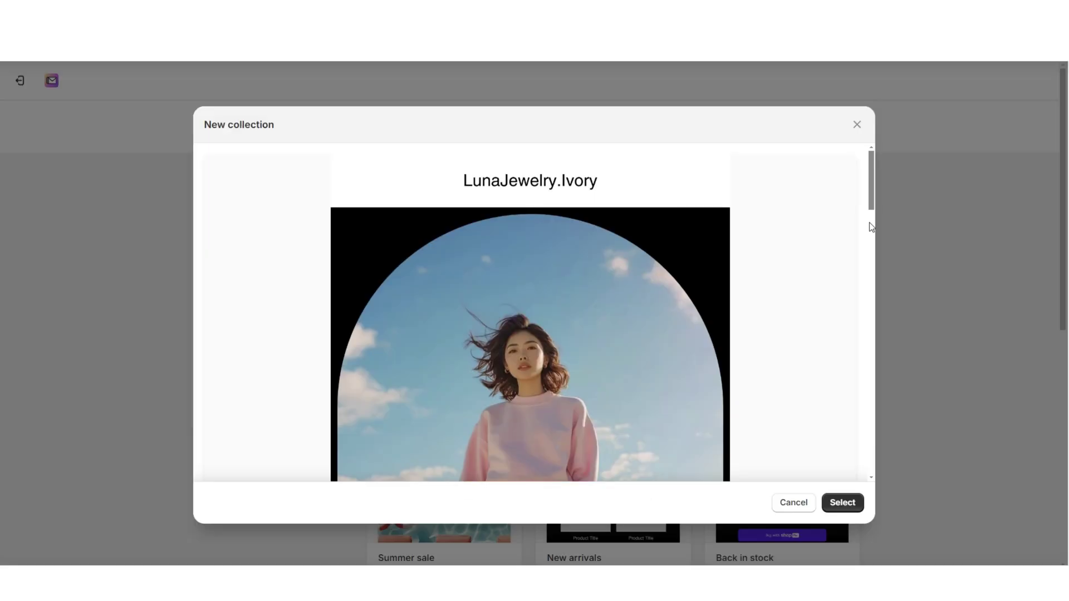
{"action": "scroll", "coordinate": [869, 222], "scroll_direction": "down", "scroll_amount": 7}
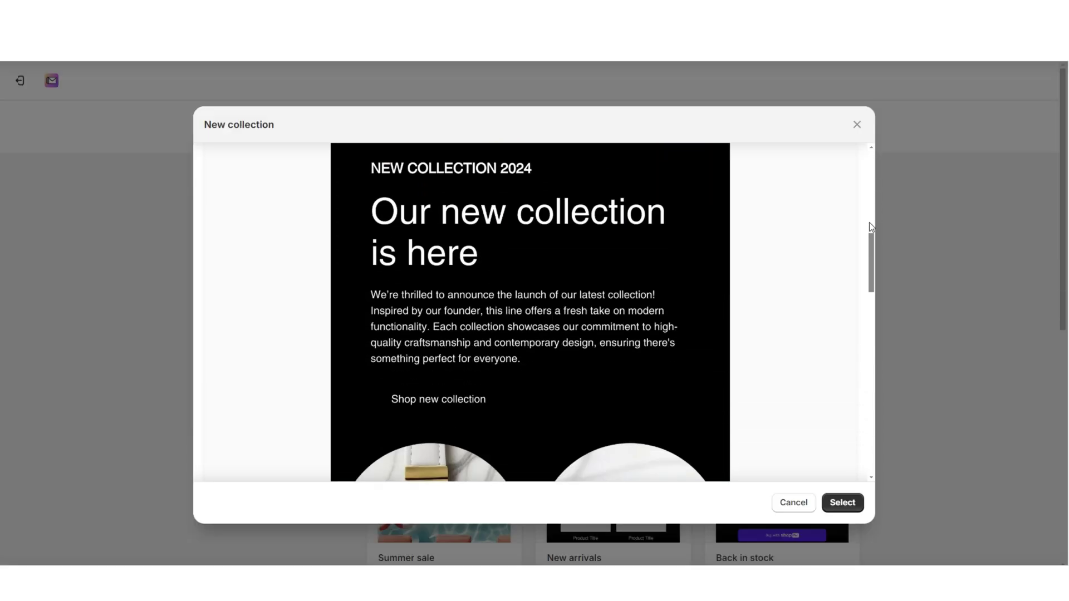
{"action": "scroll", "coordinate": [868, 222], "scroll_direction": "down", "scroll_amount": 8}
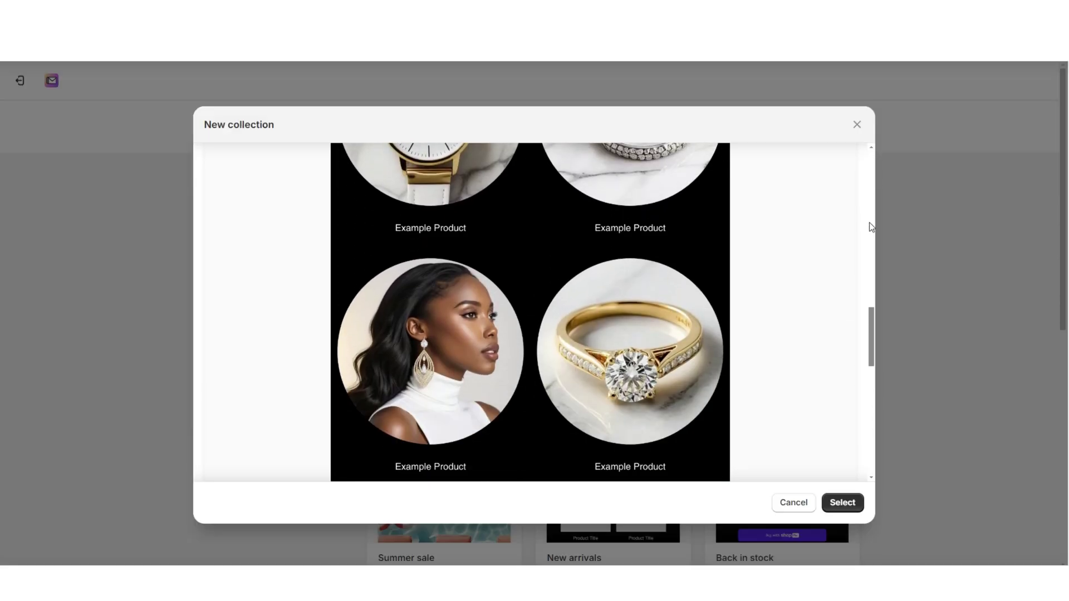